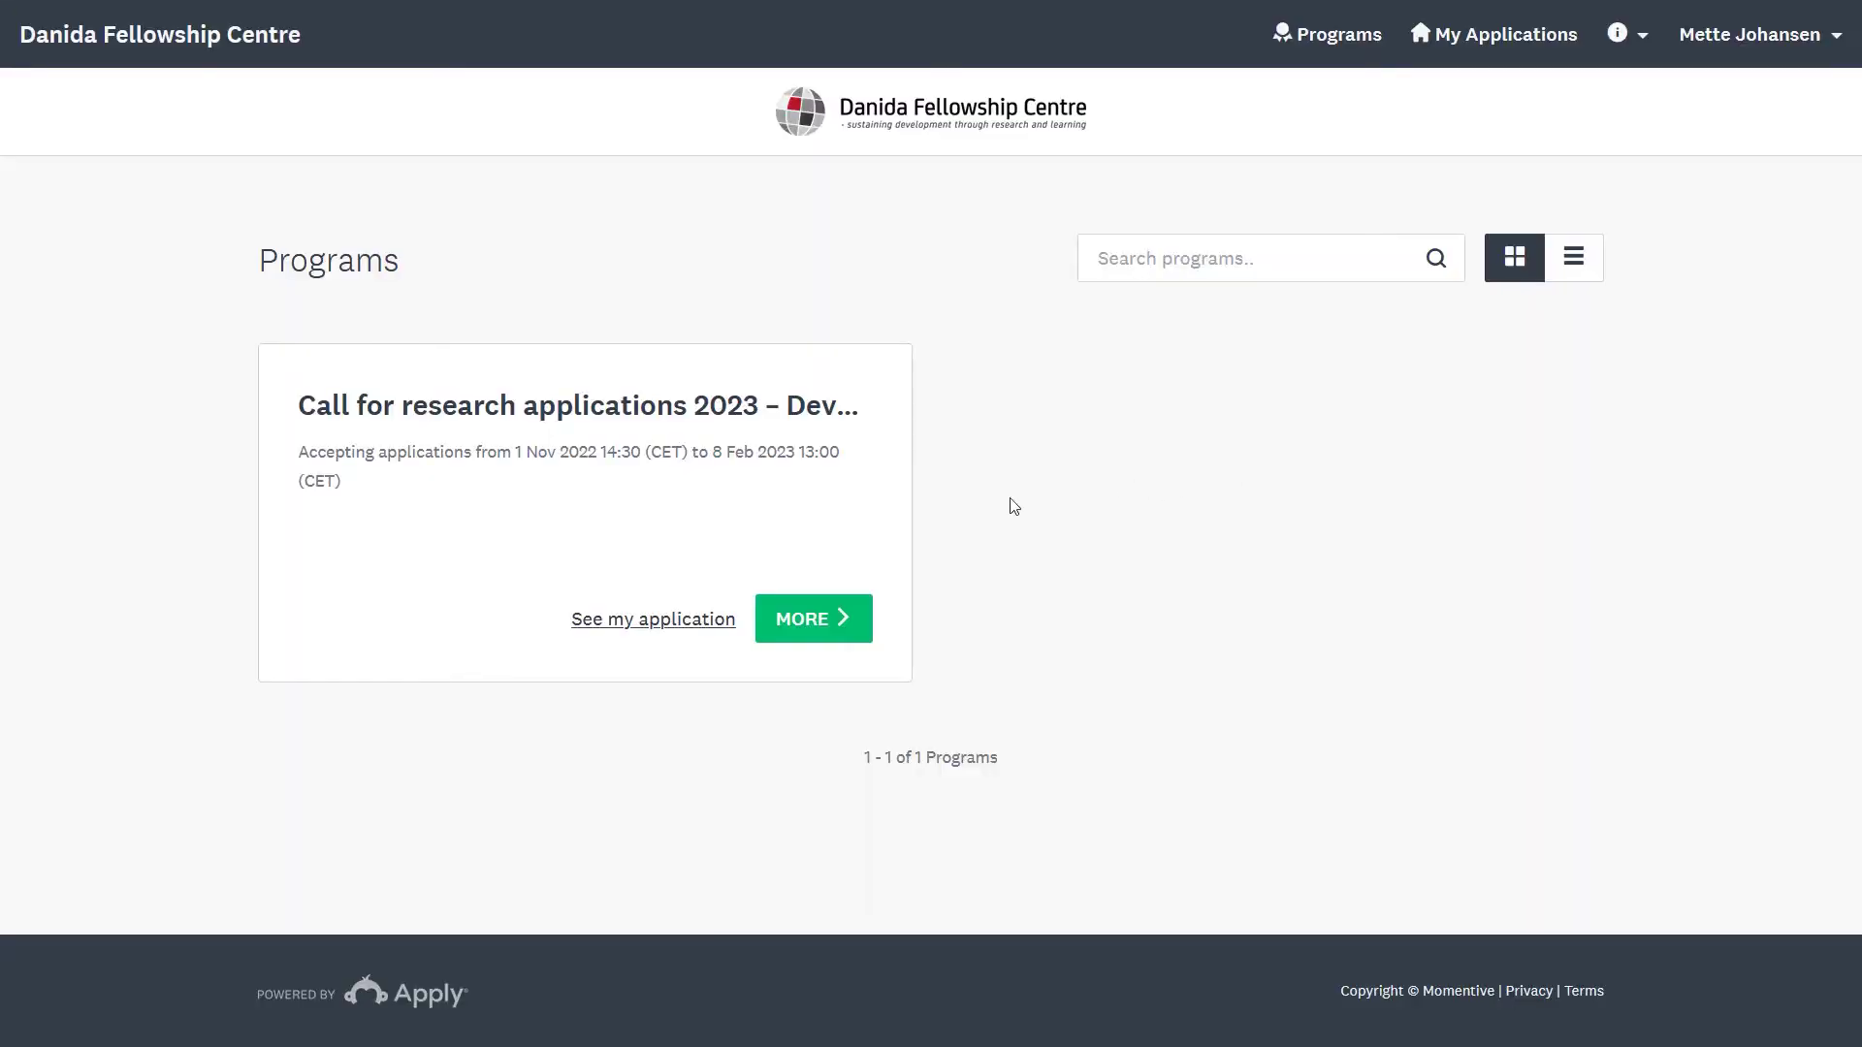
# Create a new application titled 'TEST' for the 2023 climate-change research call
pyautogui.click(817, 628)
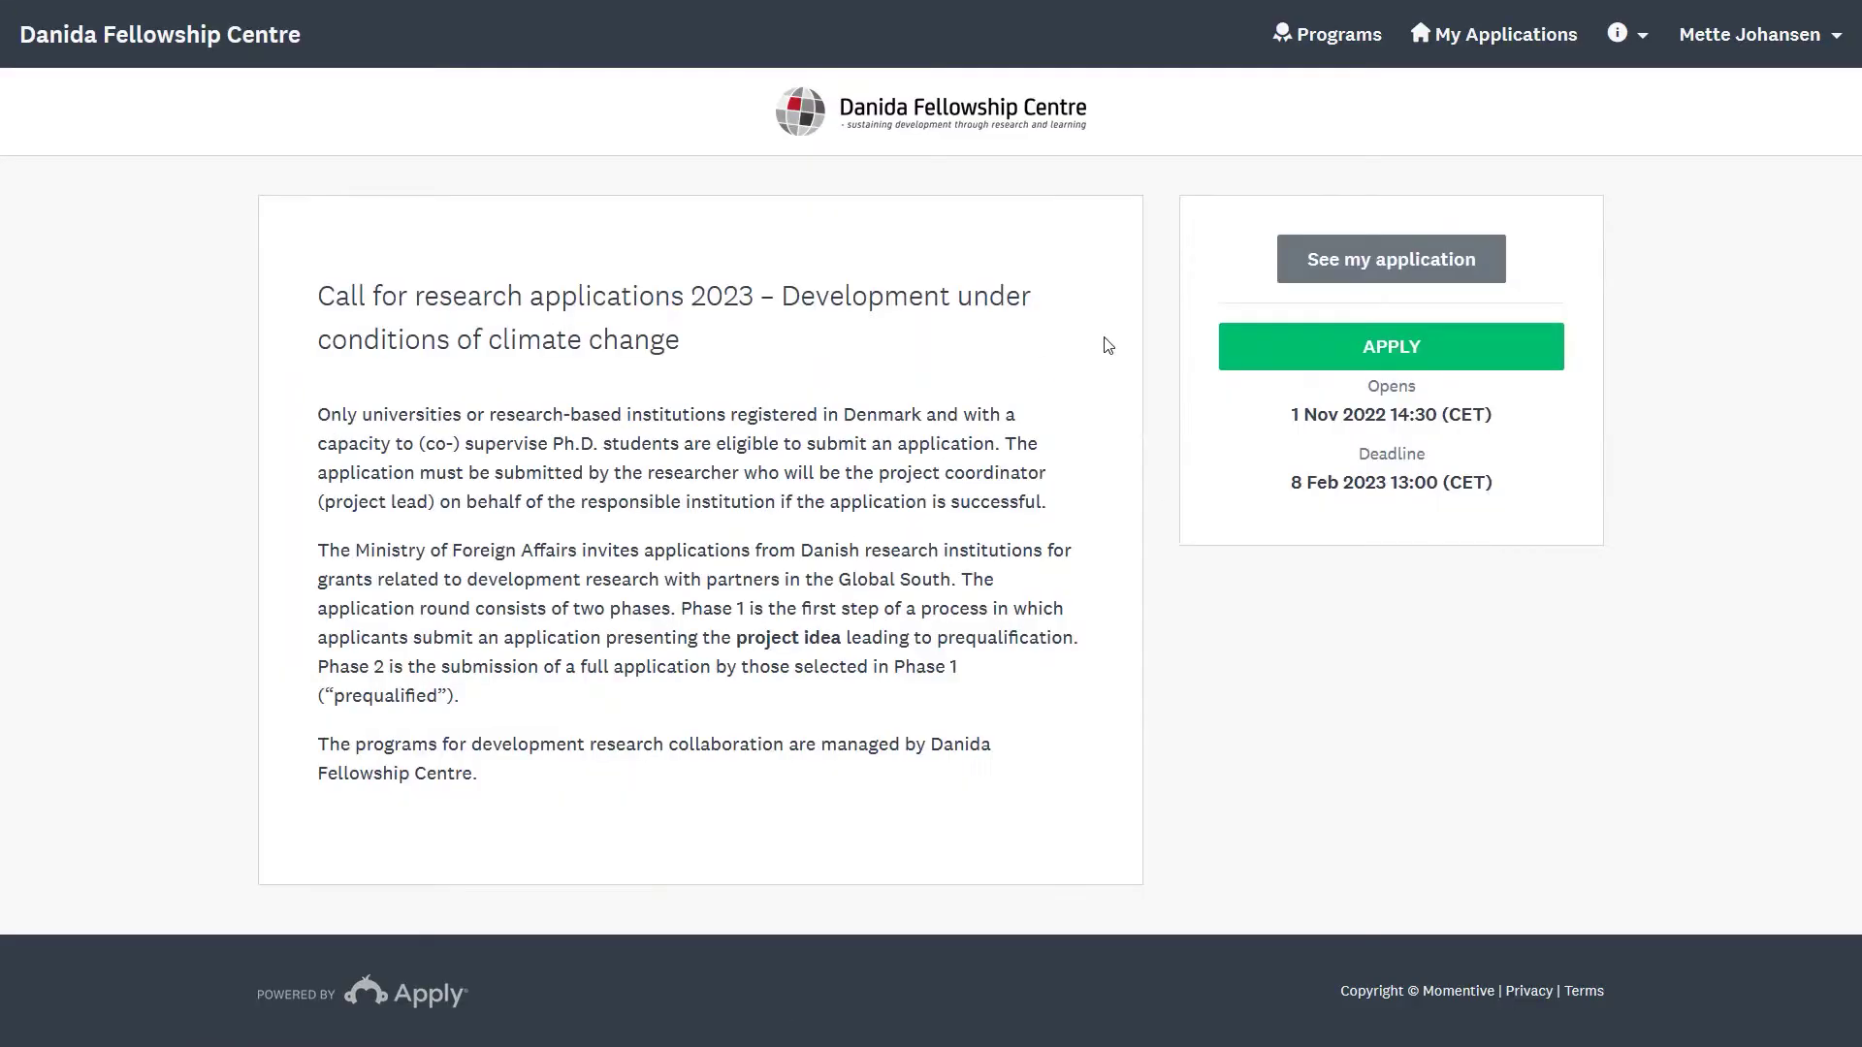
pyautogui.click(1425, 357)
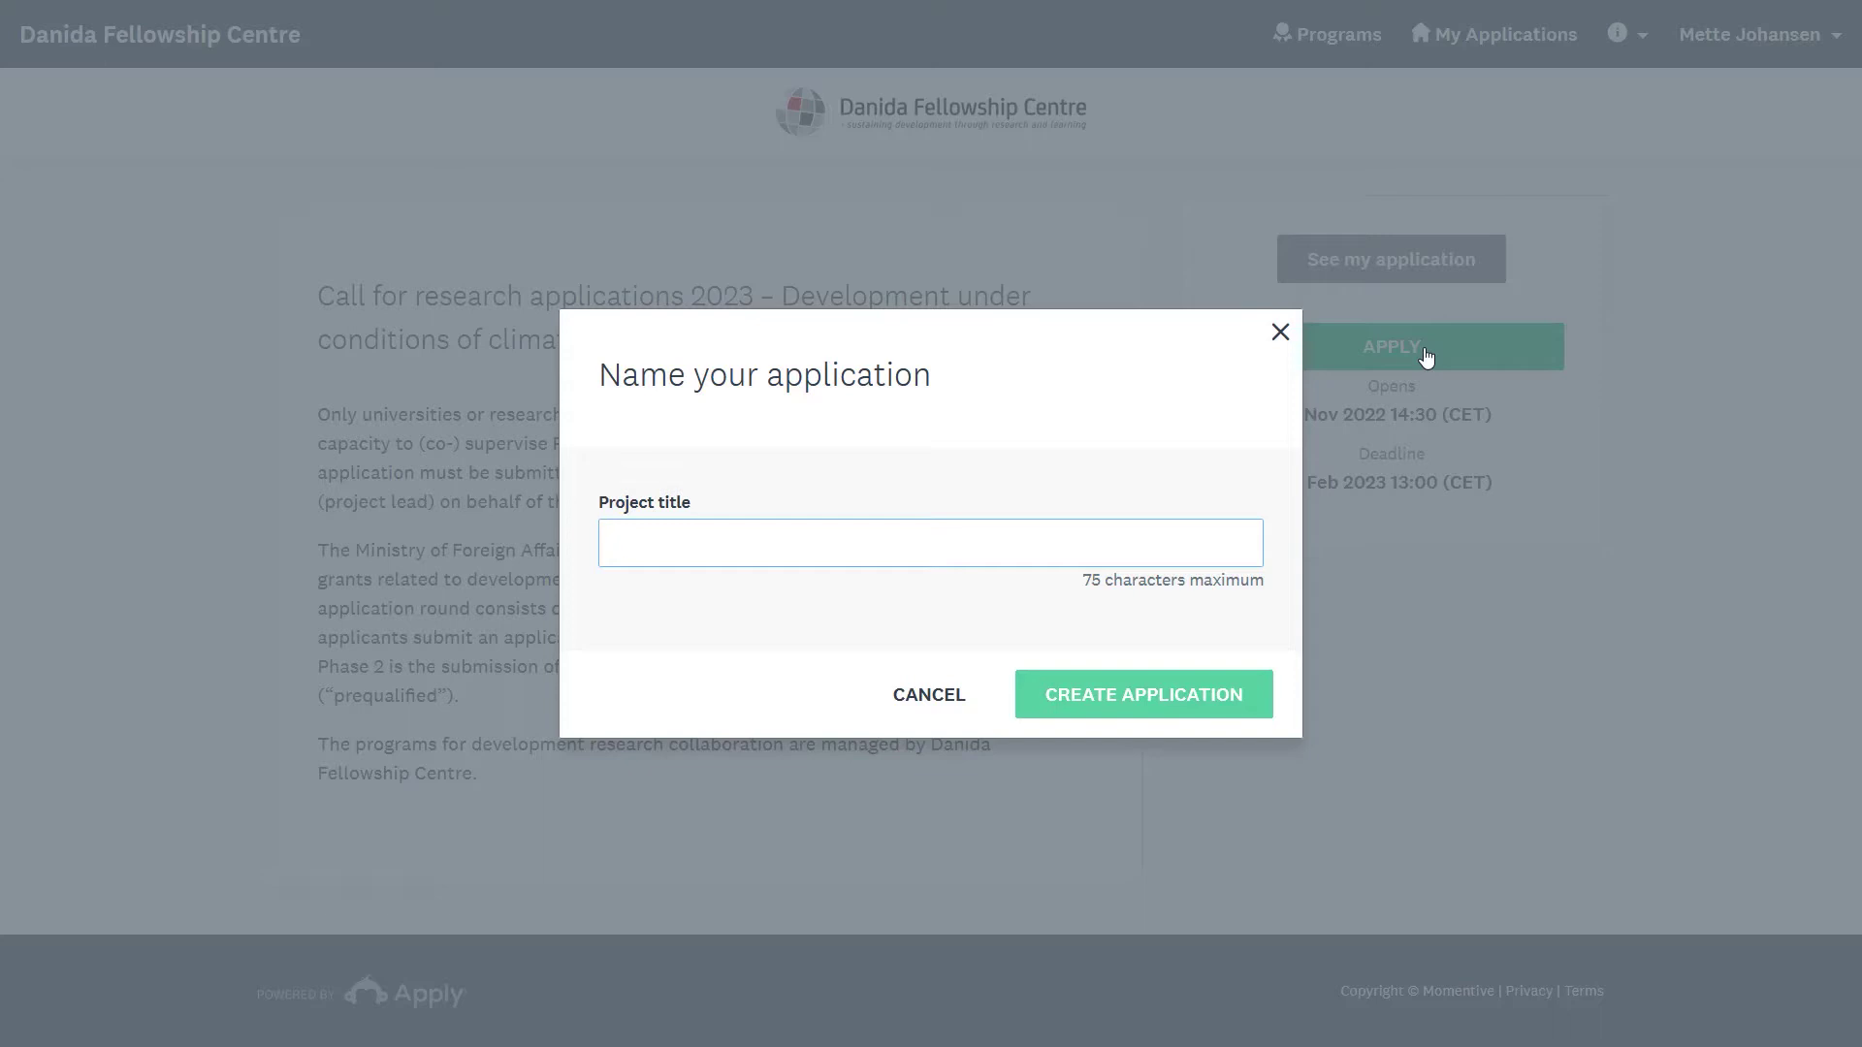
pyautogui.write('TEST')
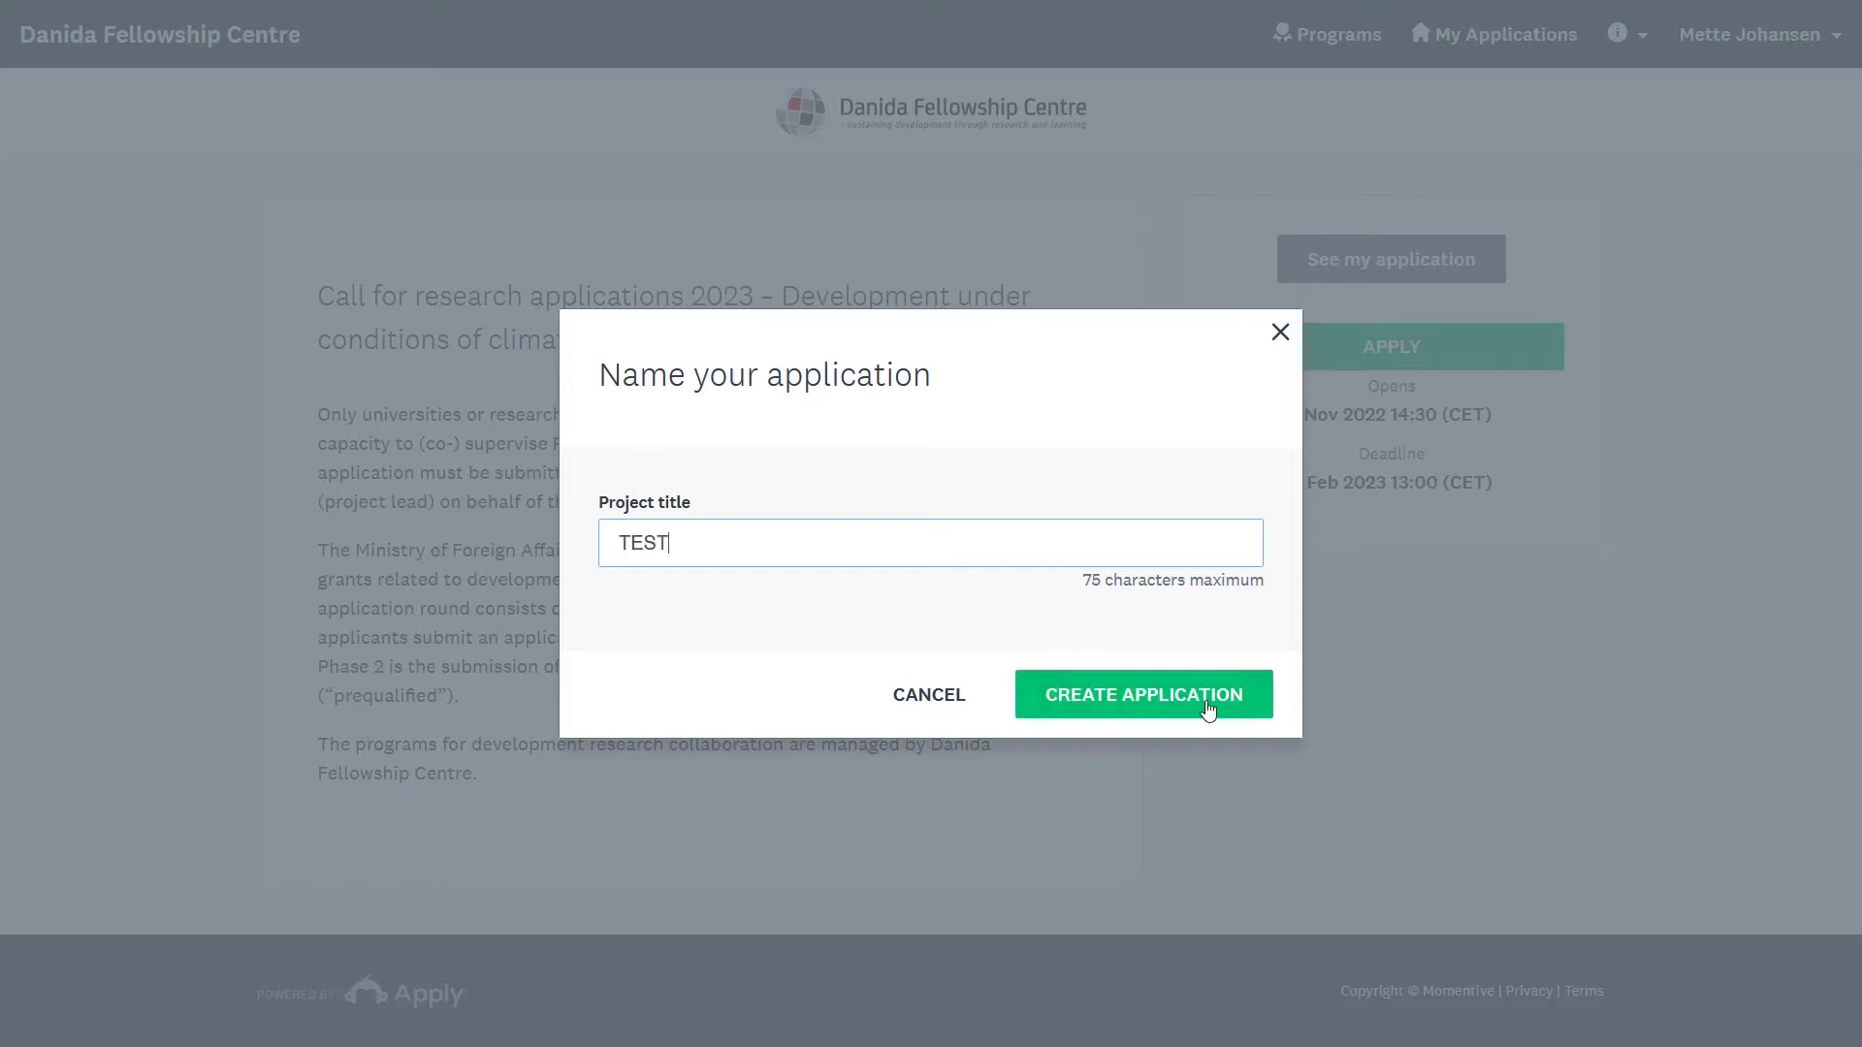
pyautogui.click(1207, 711)
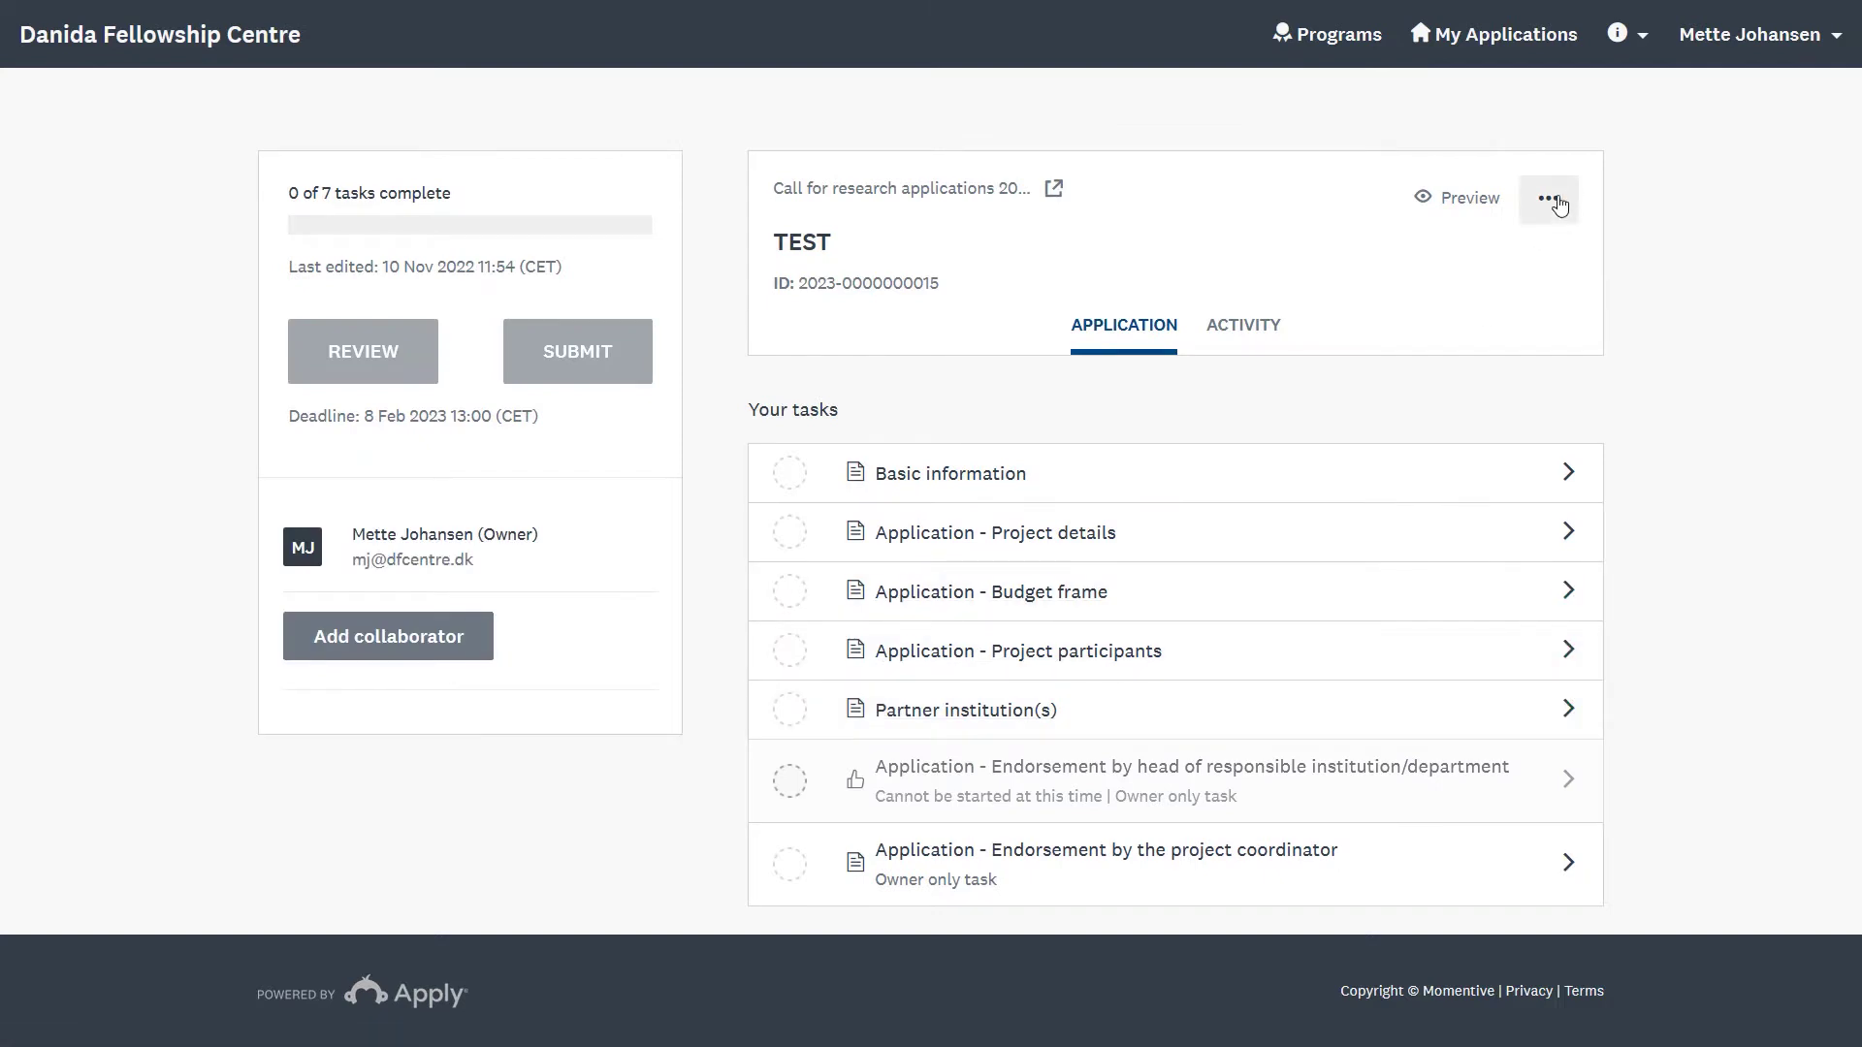
pyautogui.click(1556, 208)
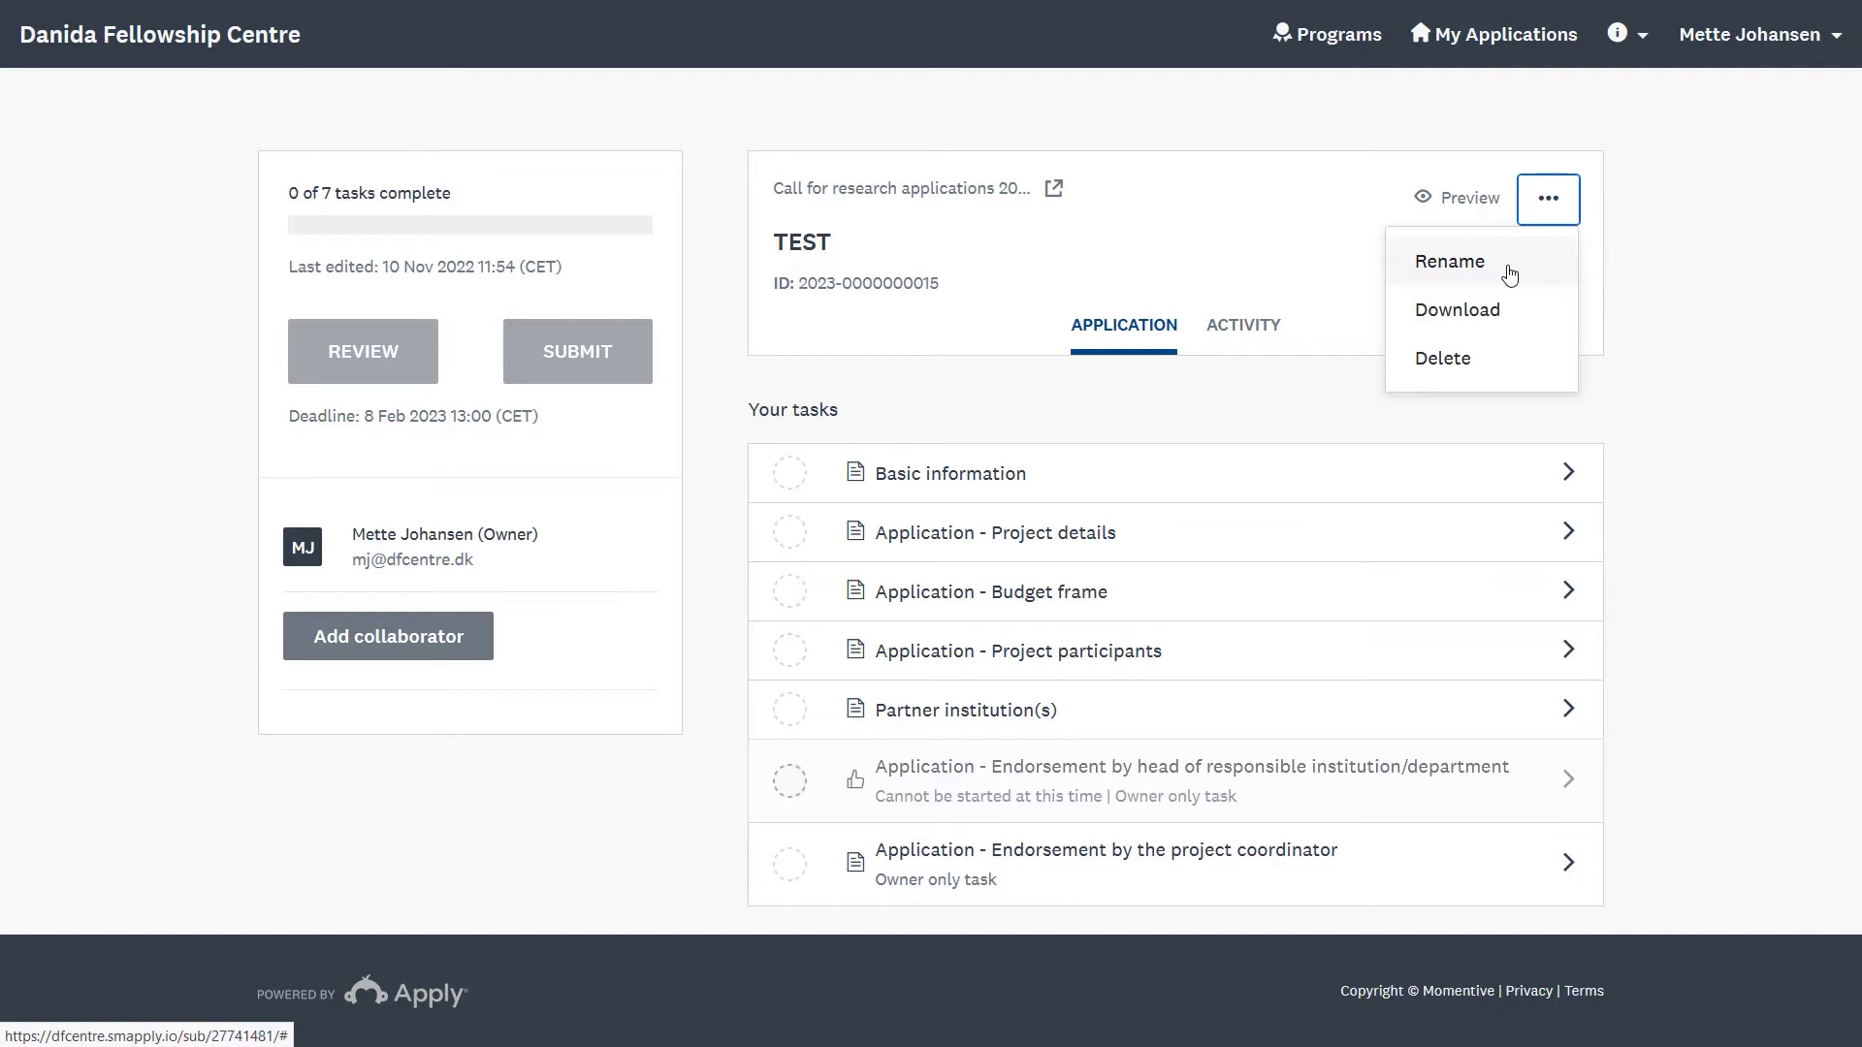
pyautogui.click(1547, 209)
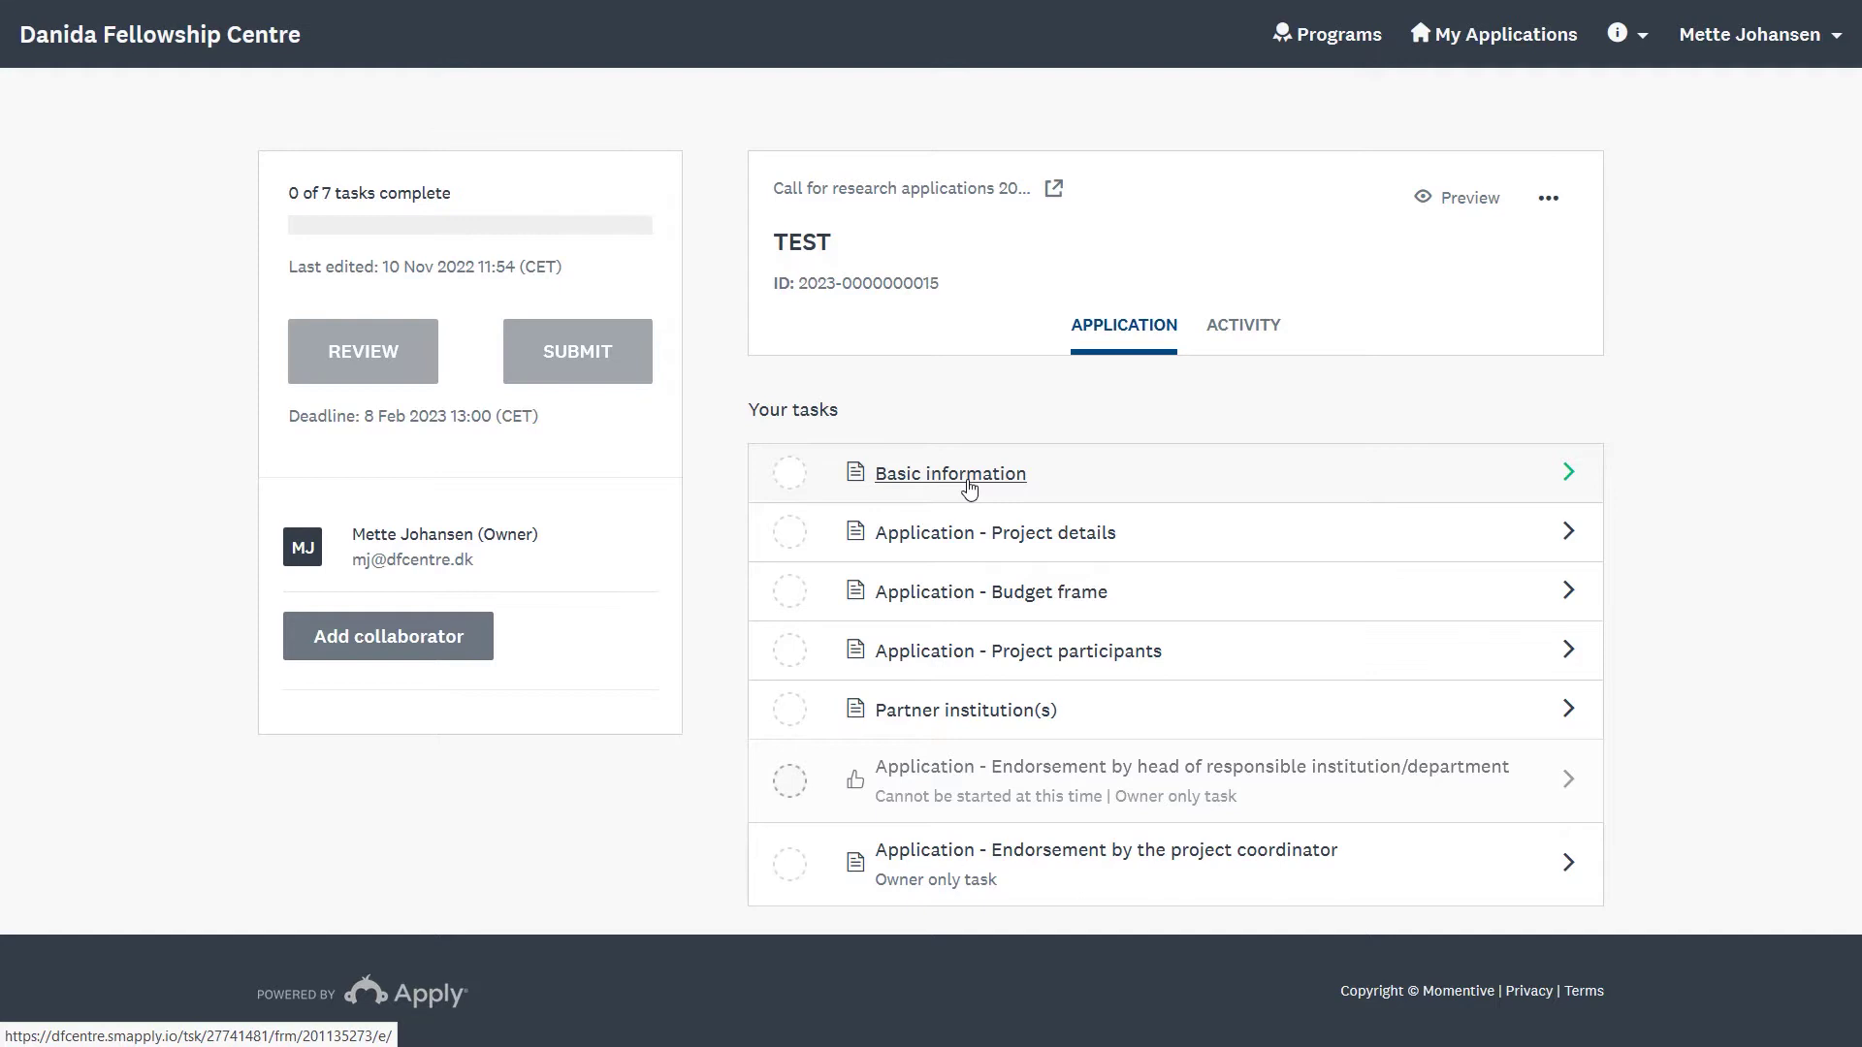
# Open Basic information without reusing earlier application data, and view its guidelines PDF
pyautogui.click(960, 476)
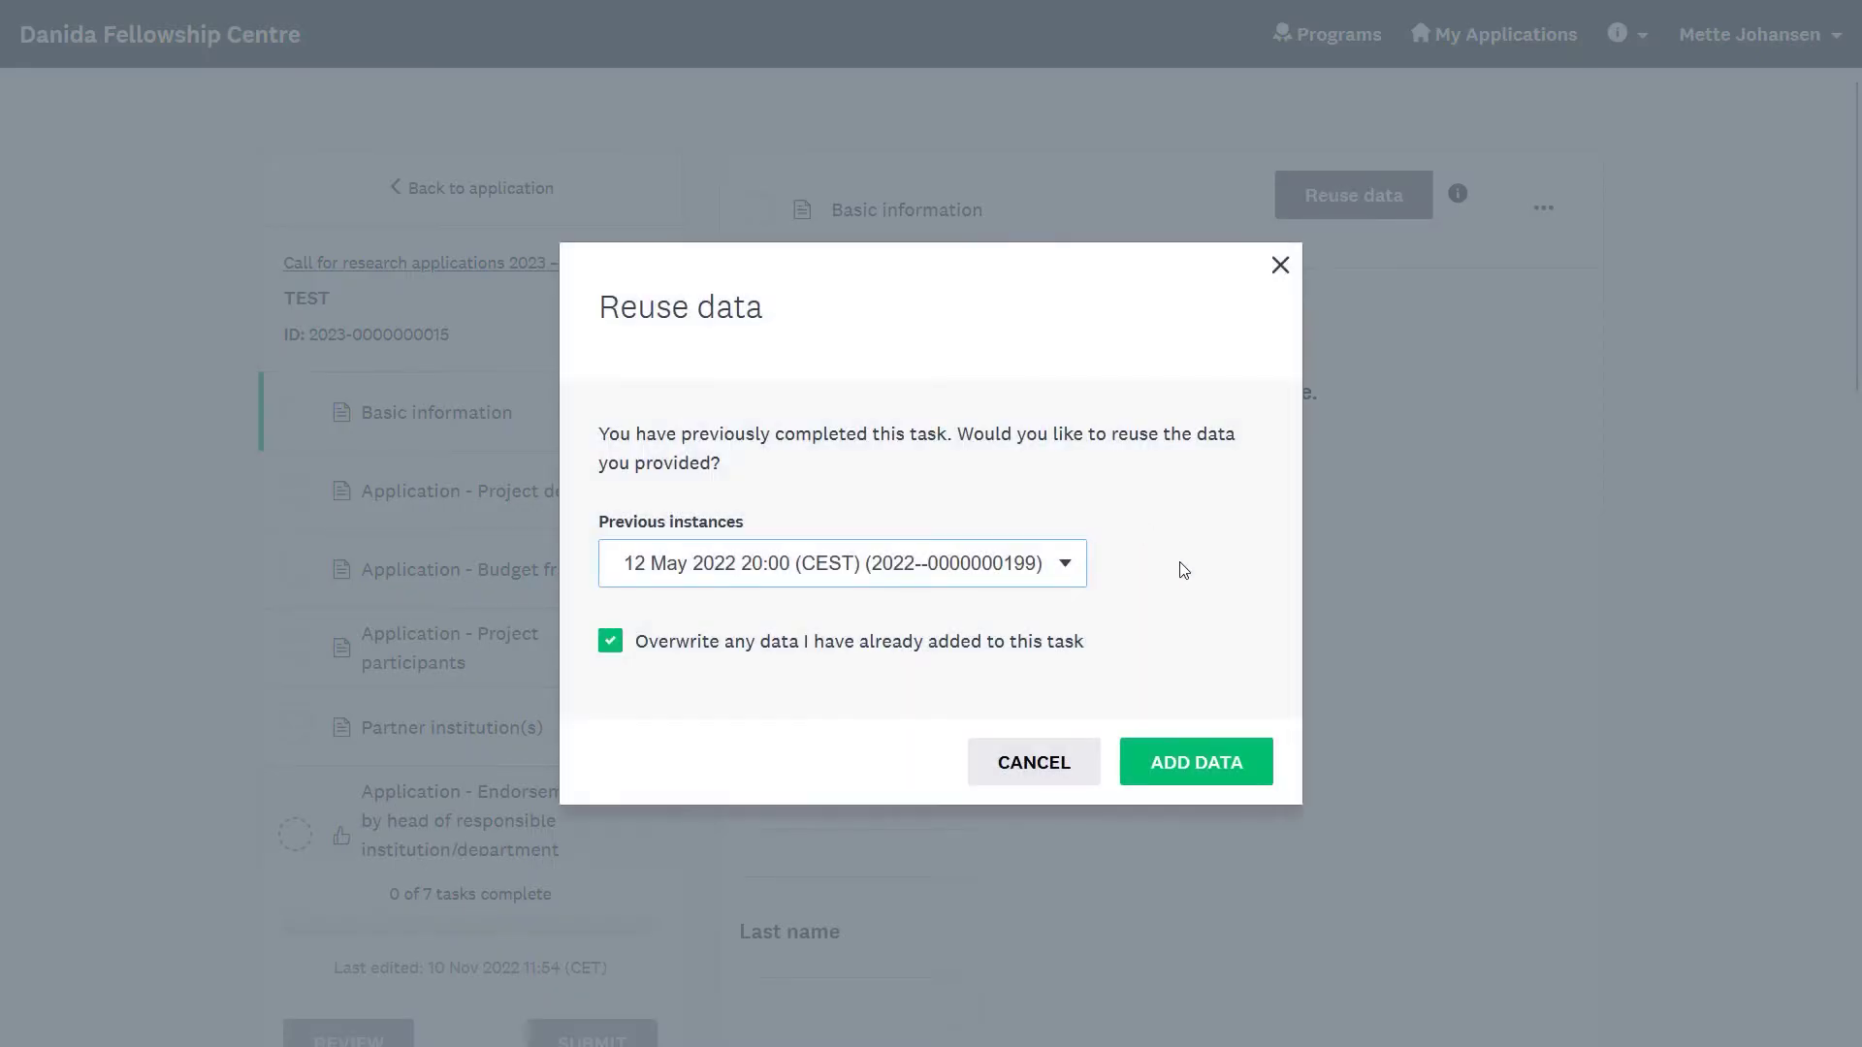
pyautogui.click(1067, 778)
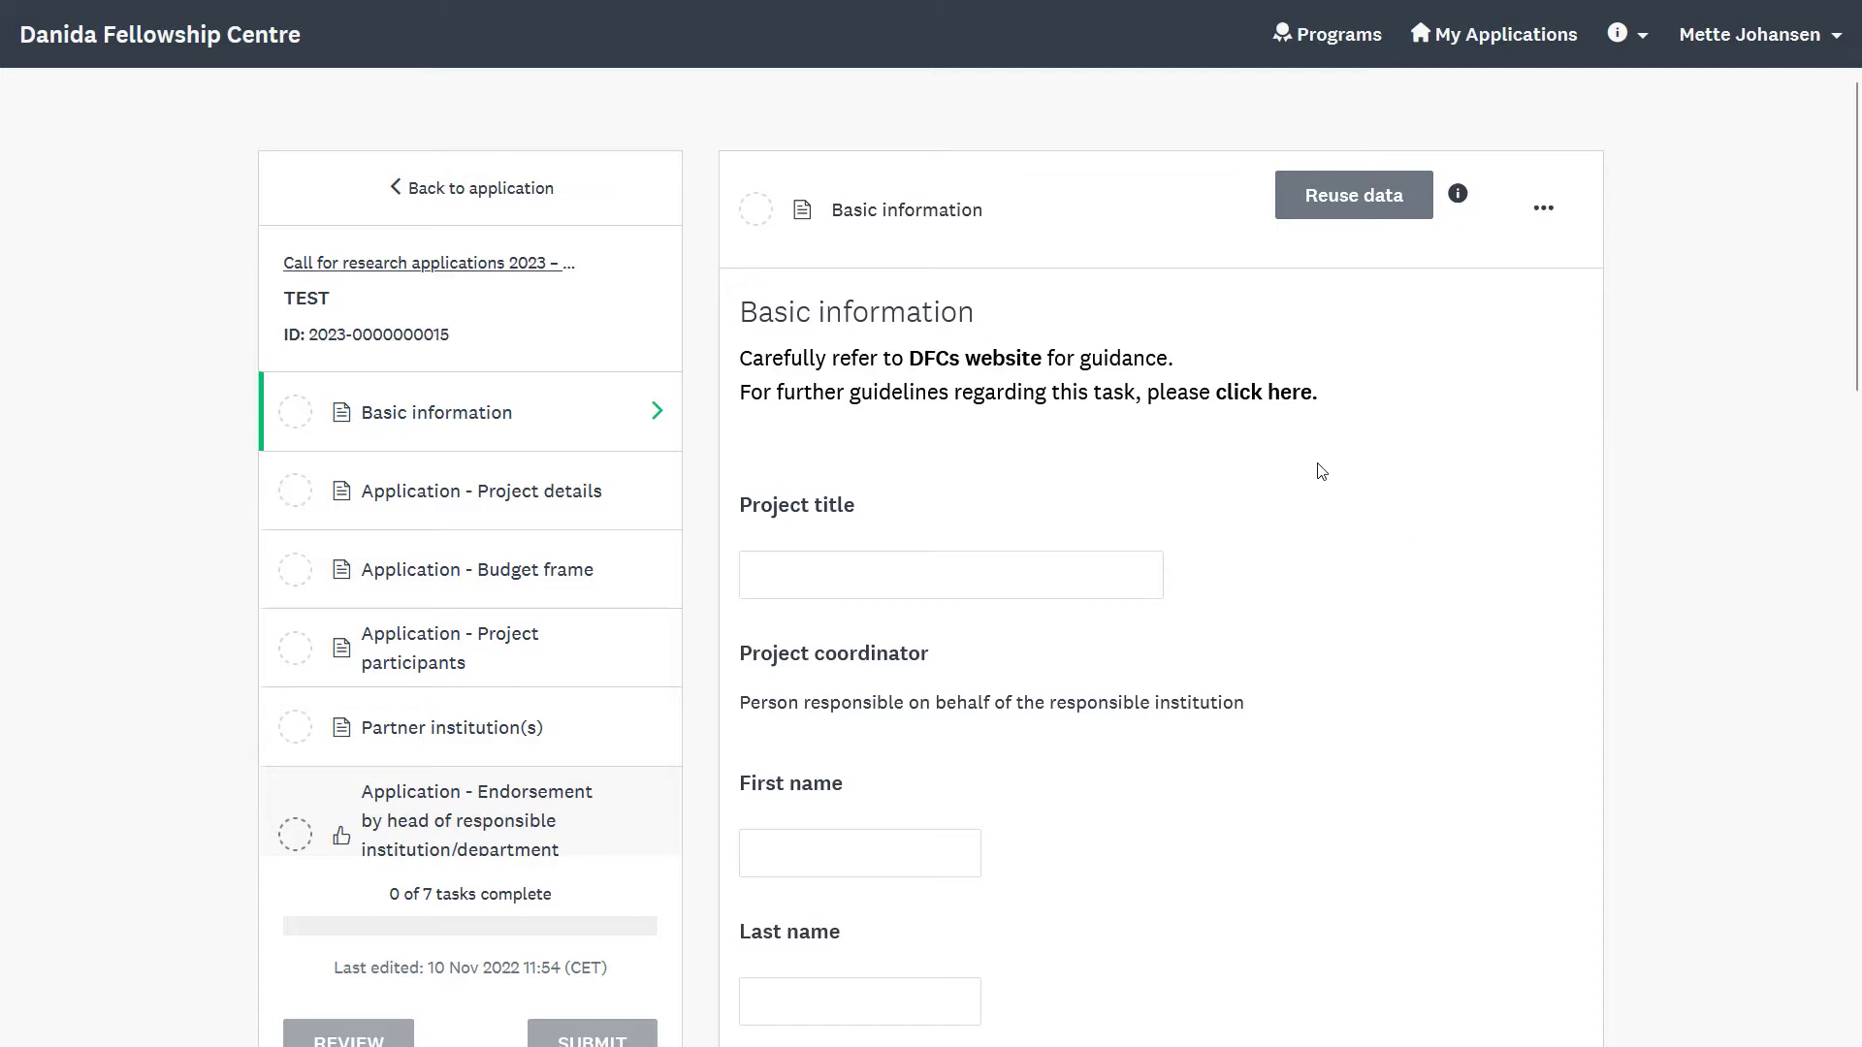
pyautogui.click(1259, 400)
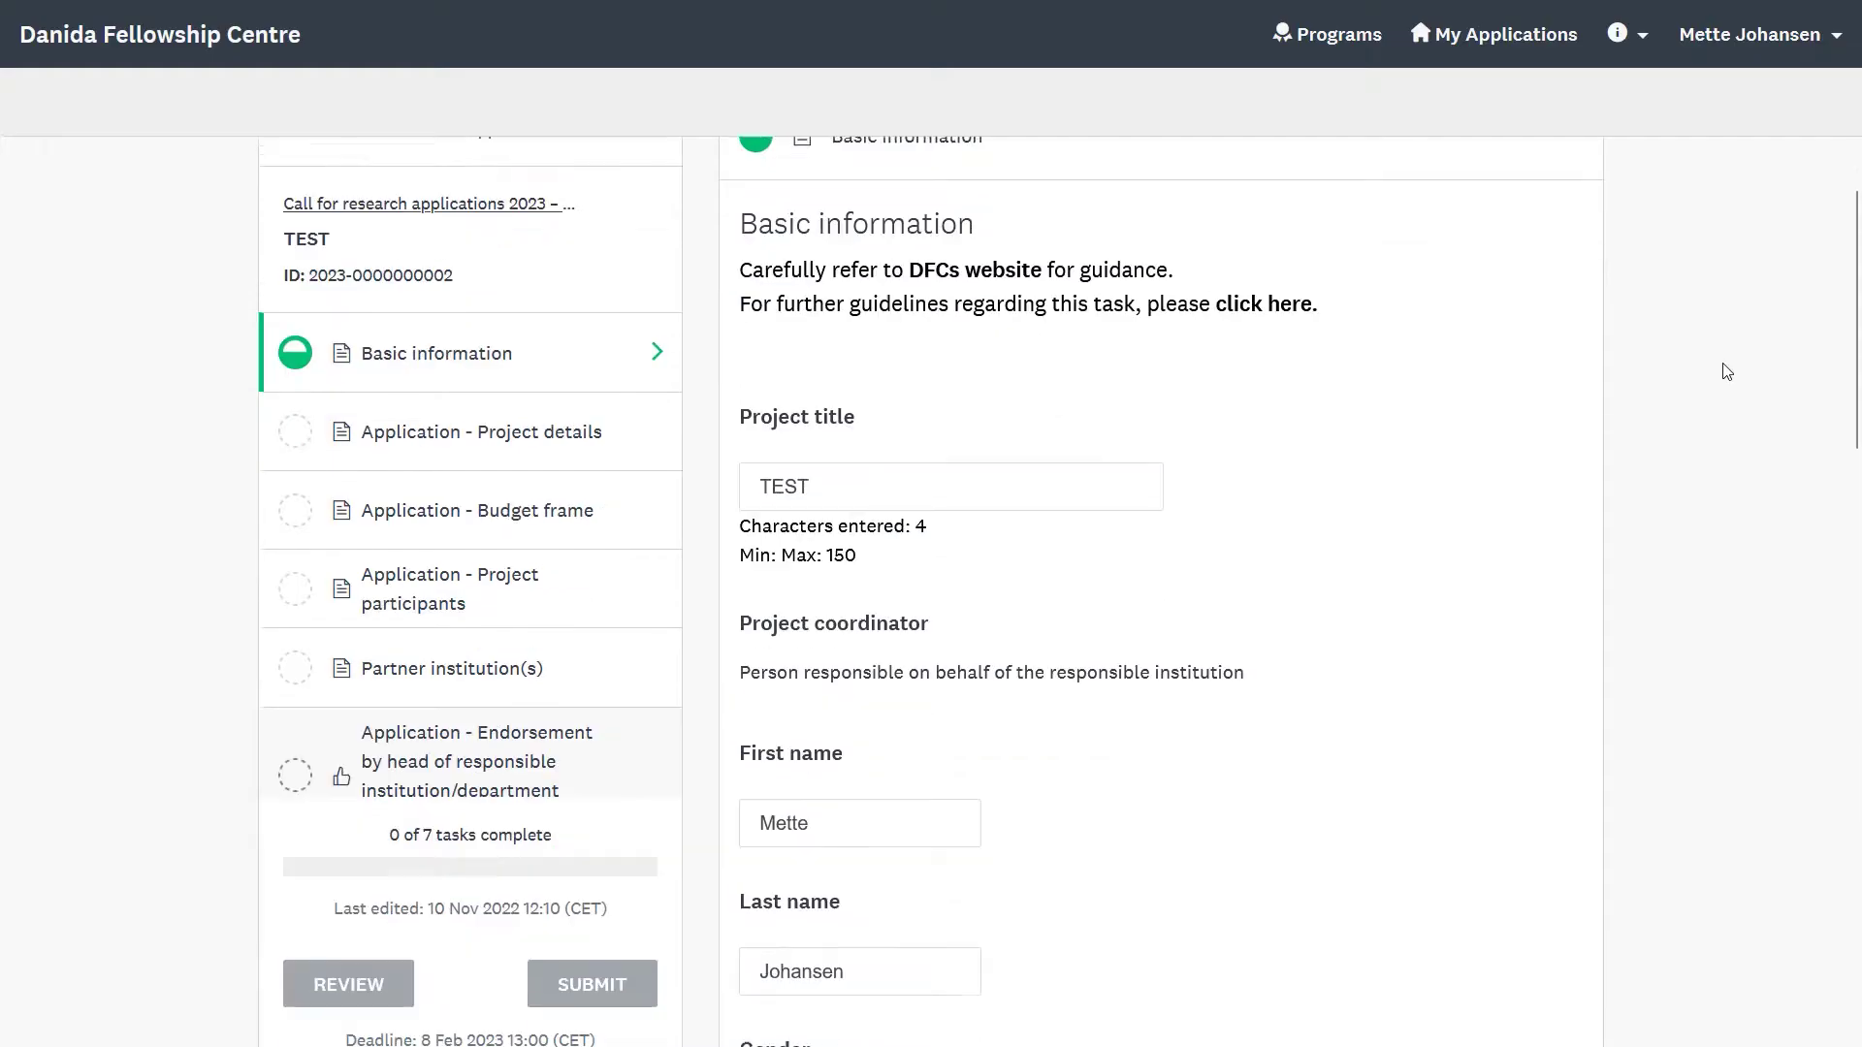
# Mark the filled-in Basic information form, with coordinator and institution details, as complete
pyautogui.scroll(-5, 1726, 369)
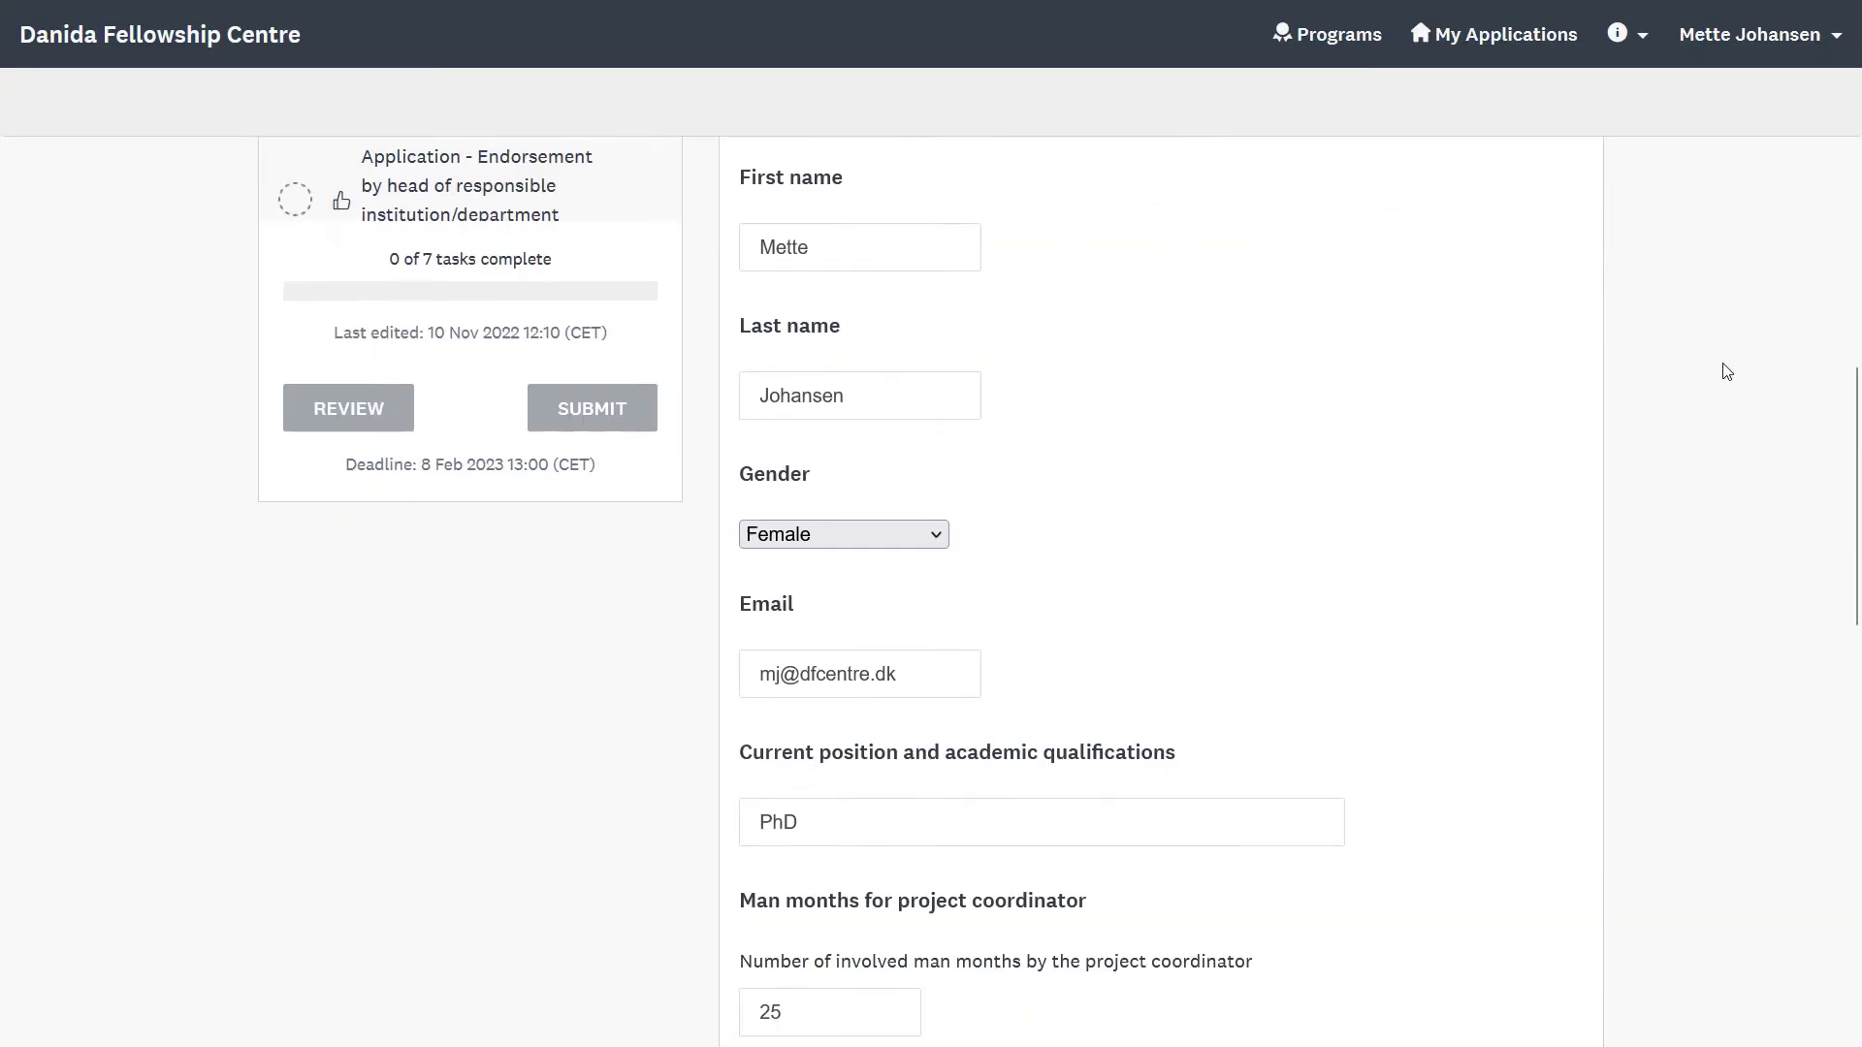
pyautogui.scroll(-7, 1726, 372)
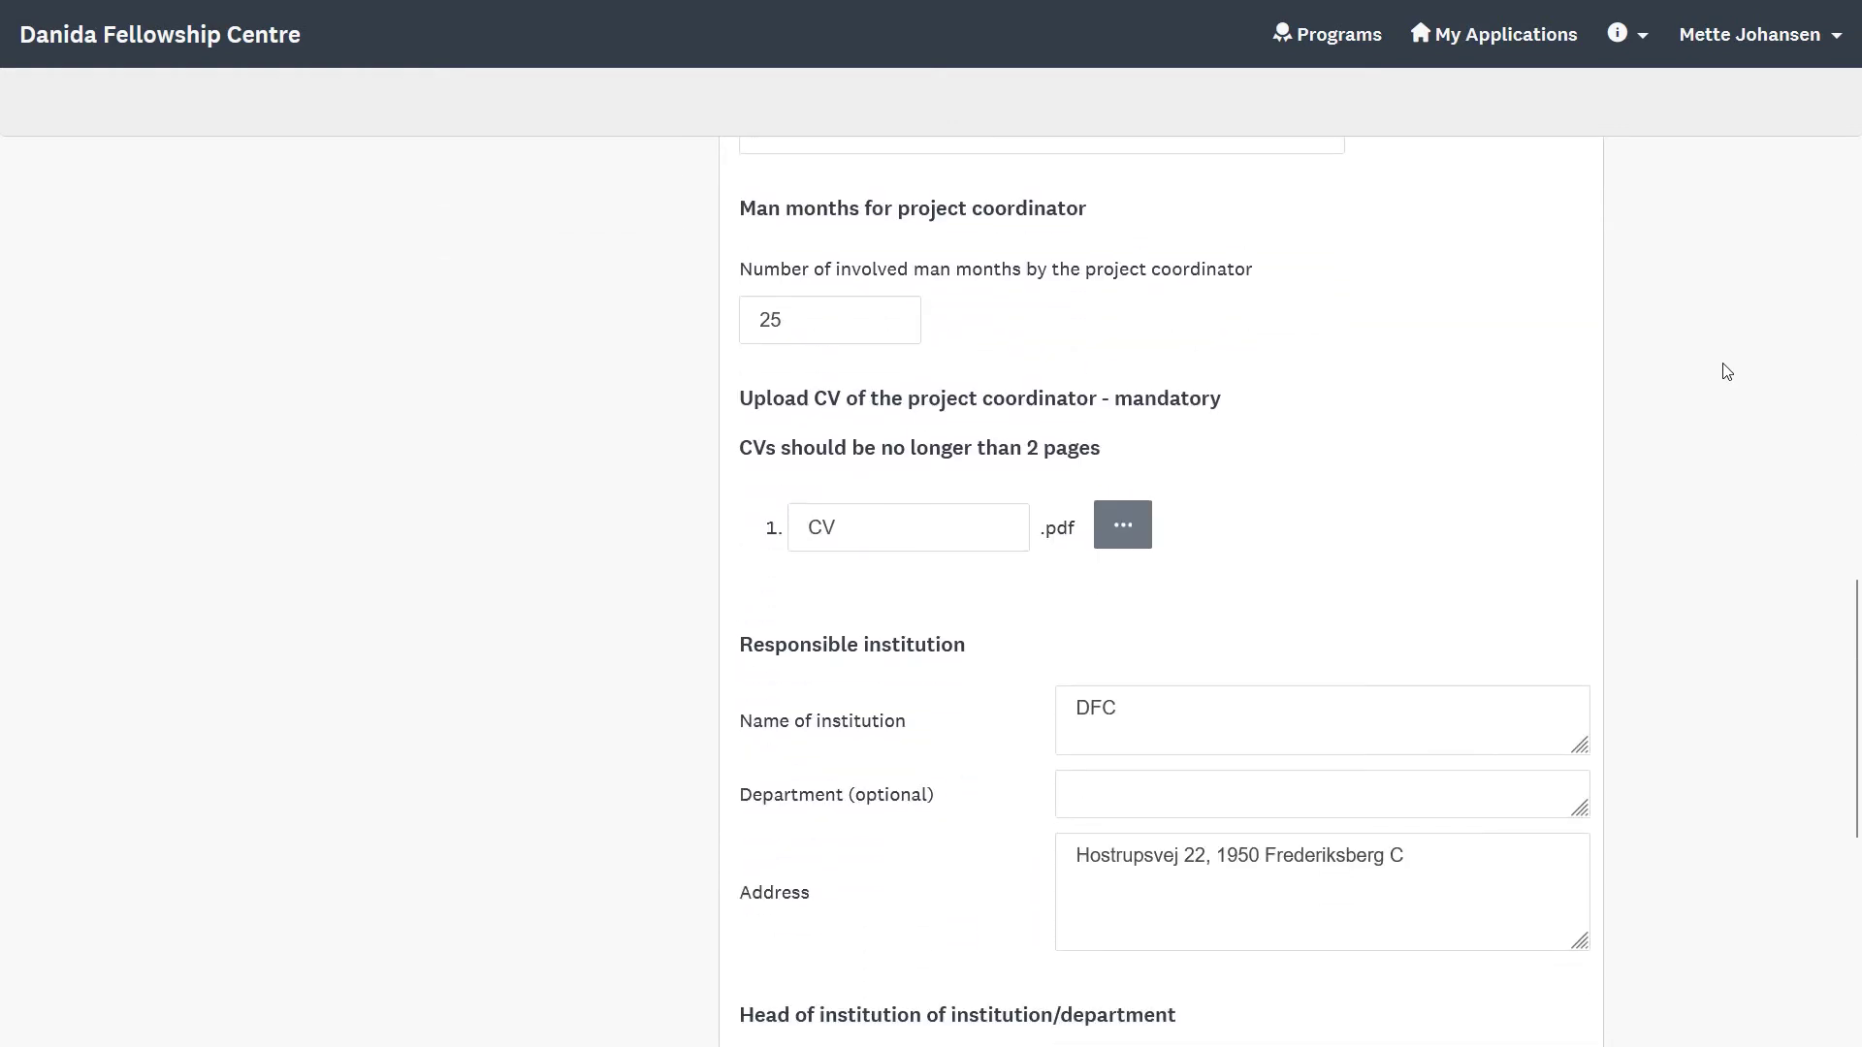
pyautogui.scroll(-6, 1726, 372)
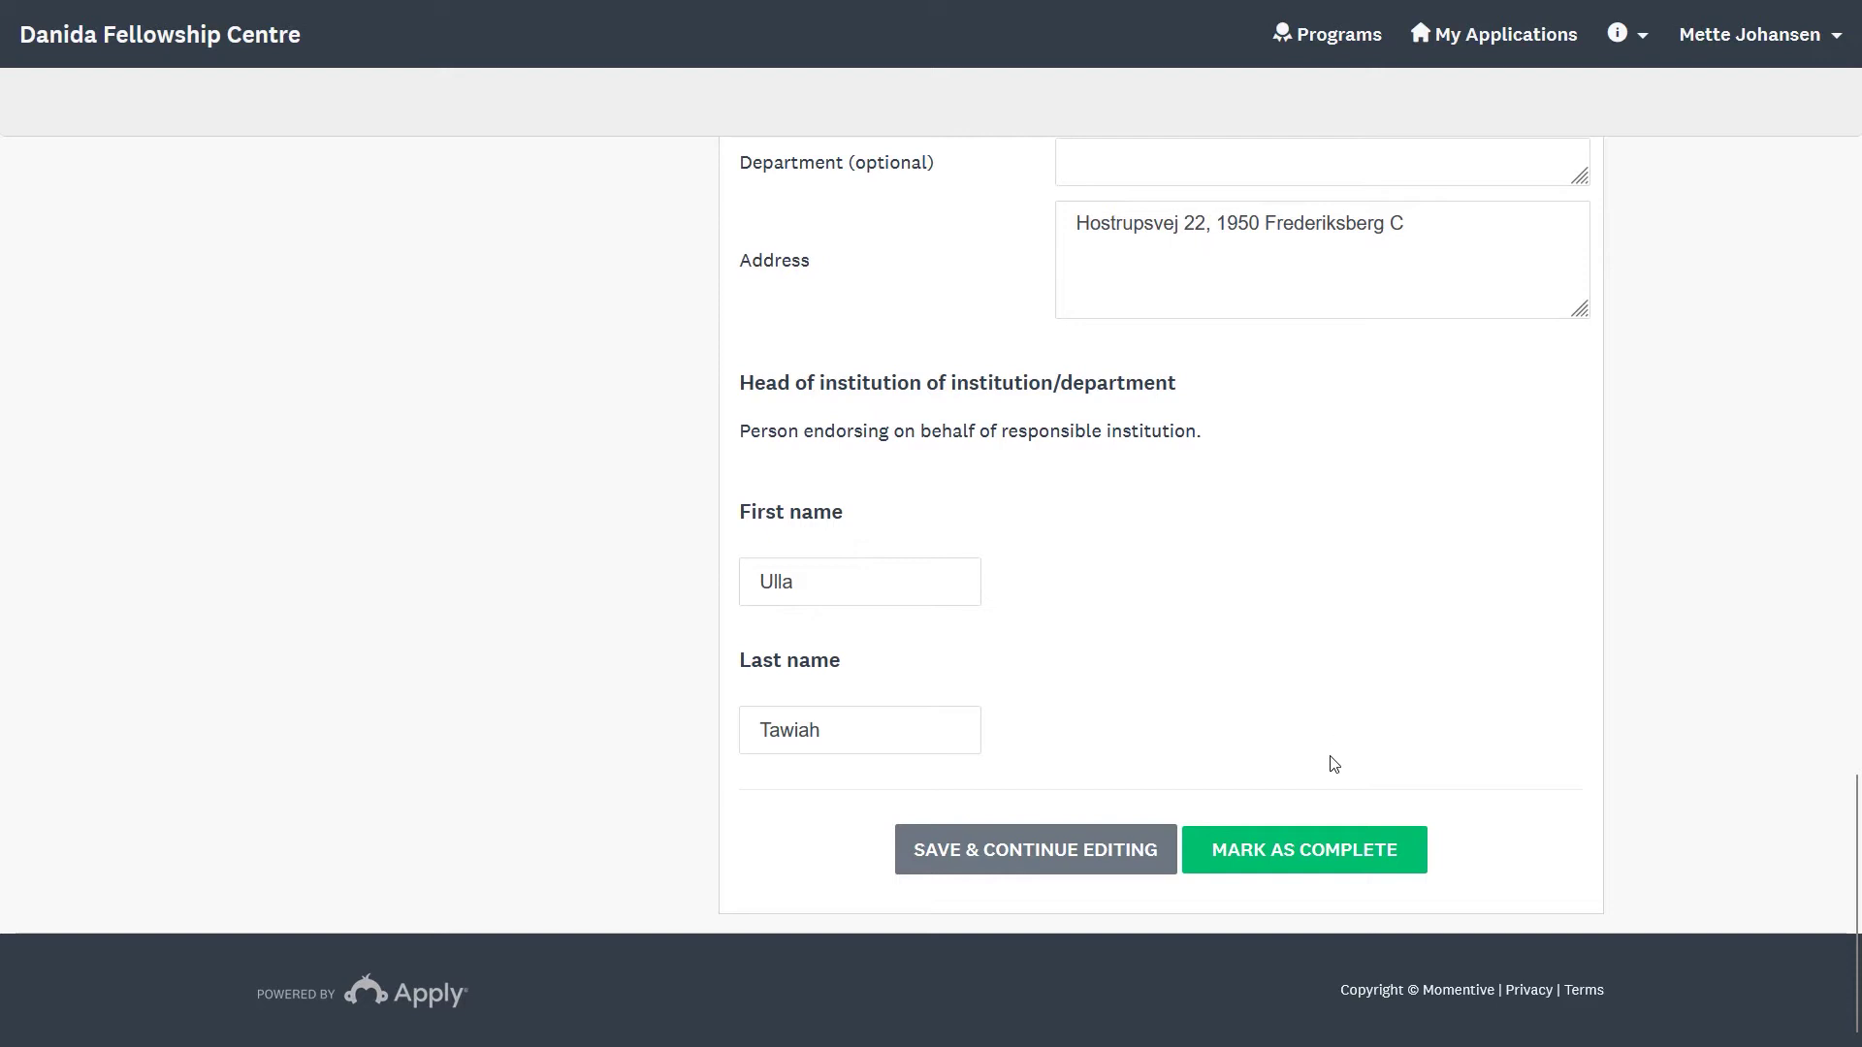
pyautogui.click(1316, 862)
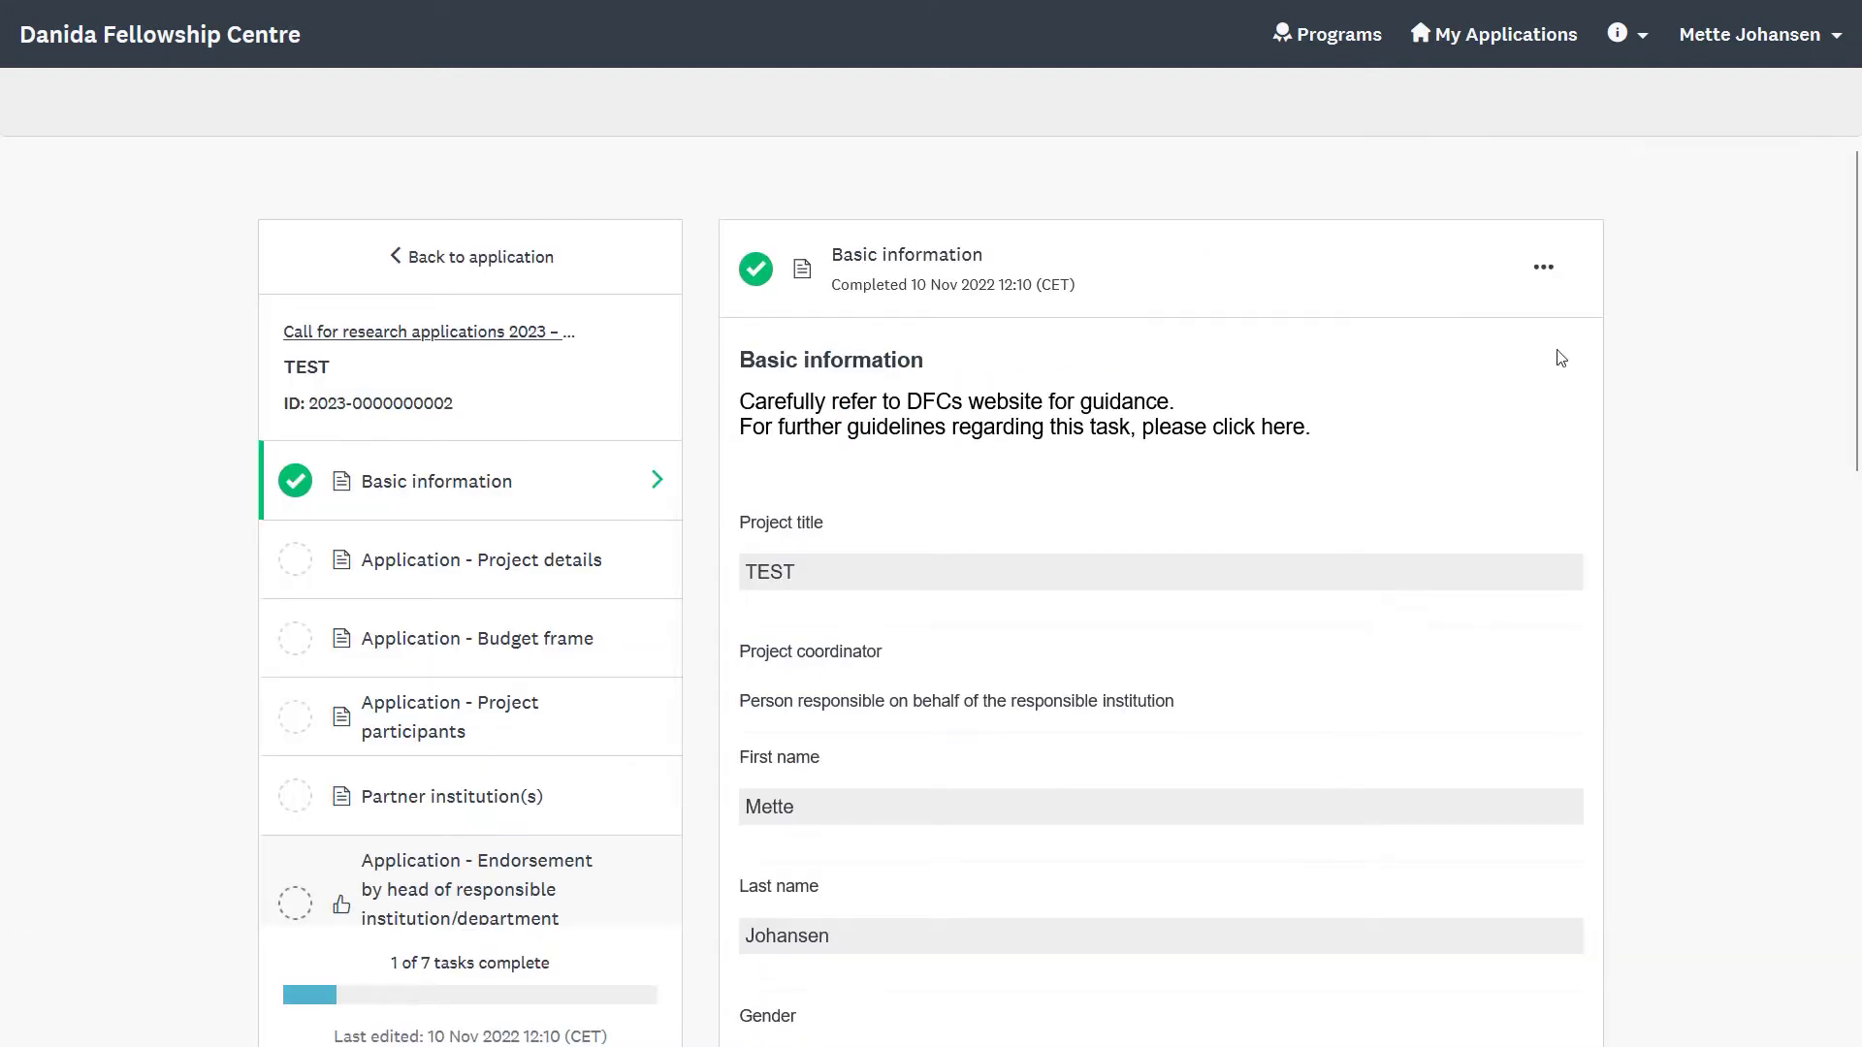
# In Project details, choose countries with targeted development cooperation with Denmark as eligible countries
pyautogui.click(1551, 275)
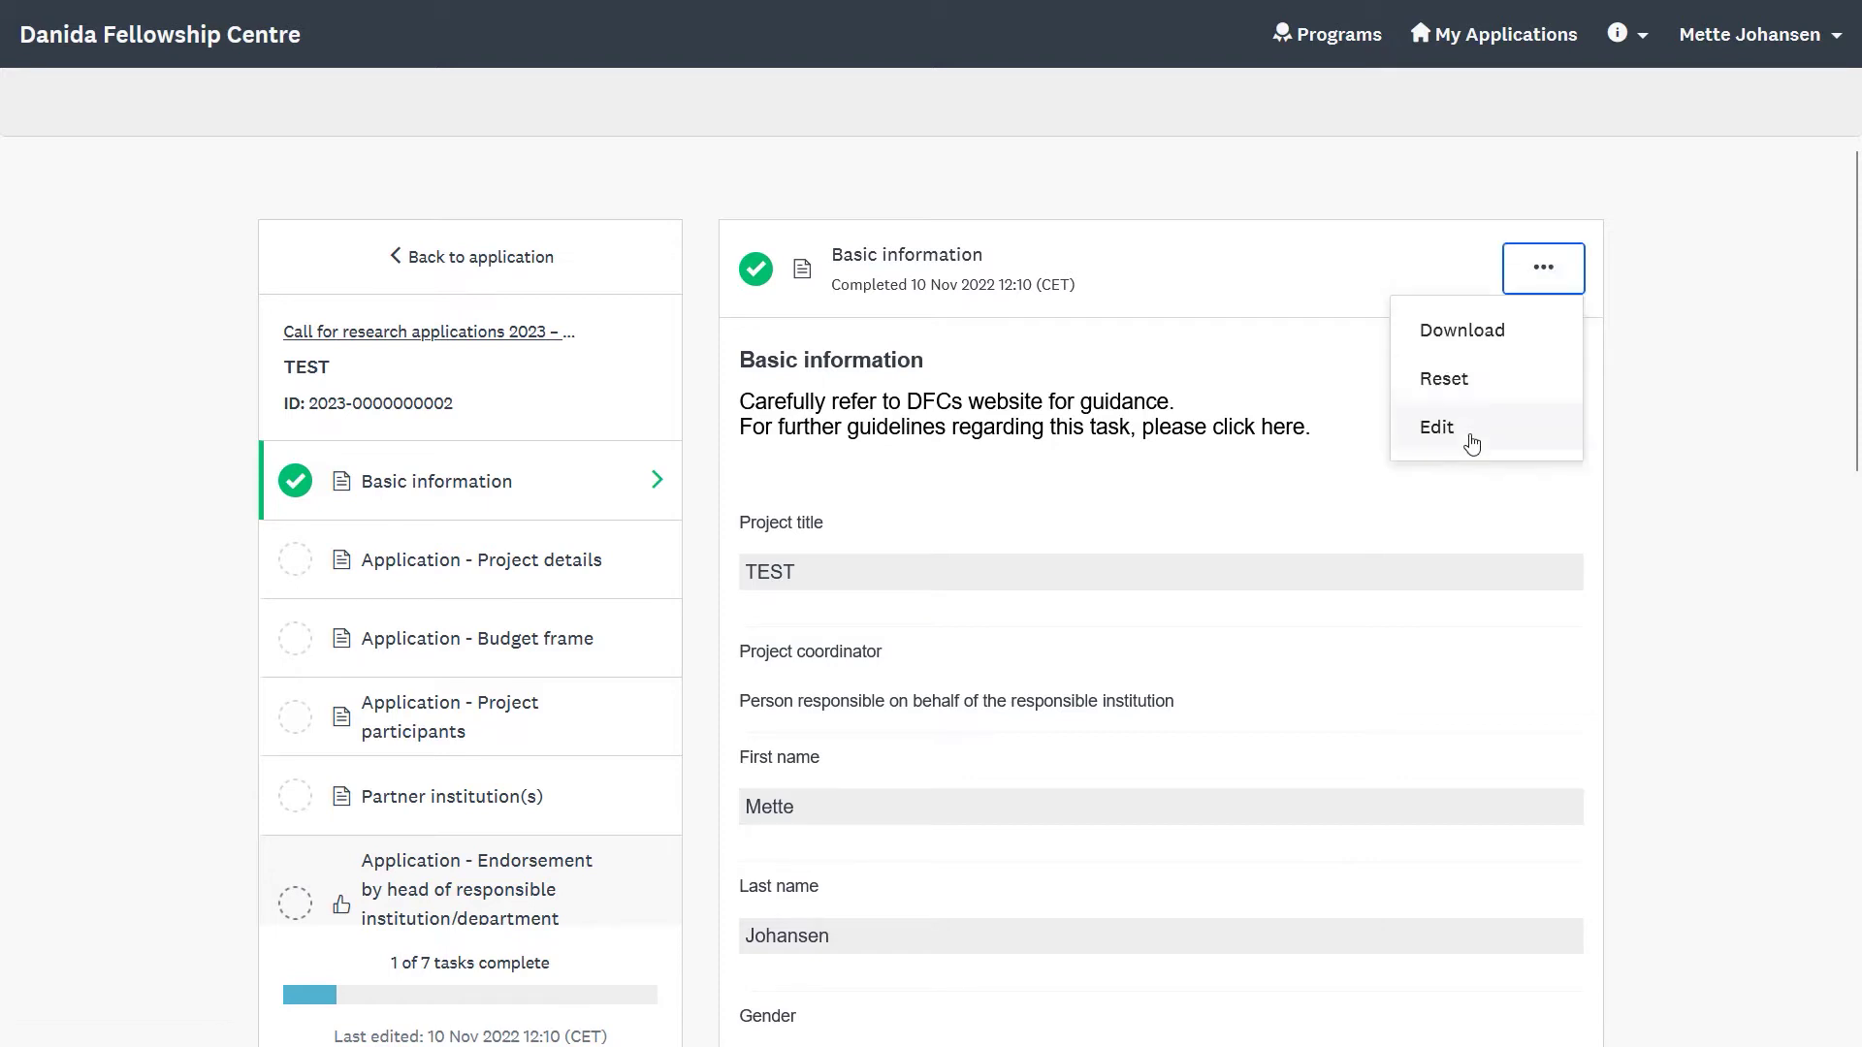
pyautogui.click(480, 570)
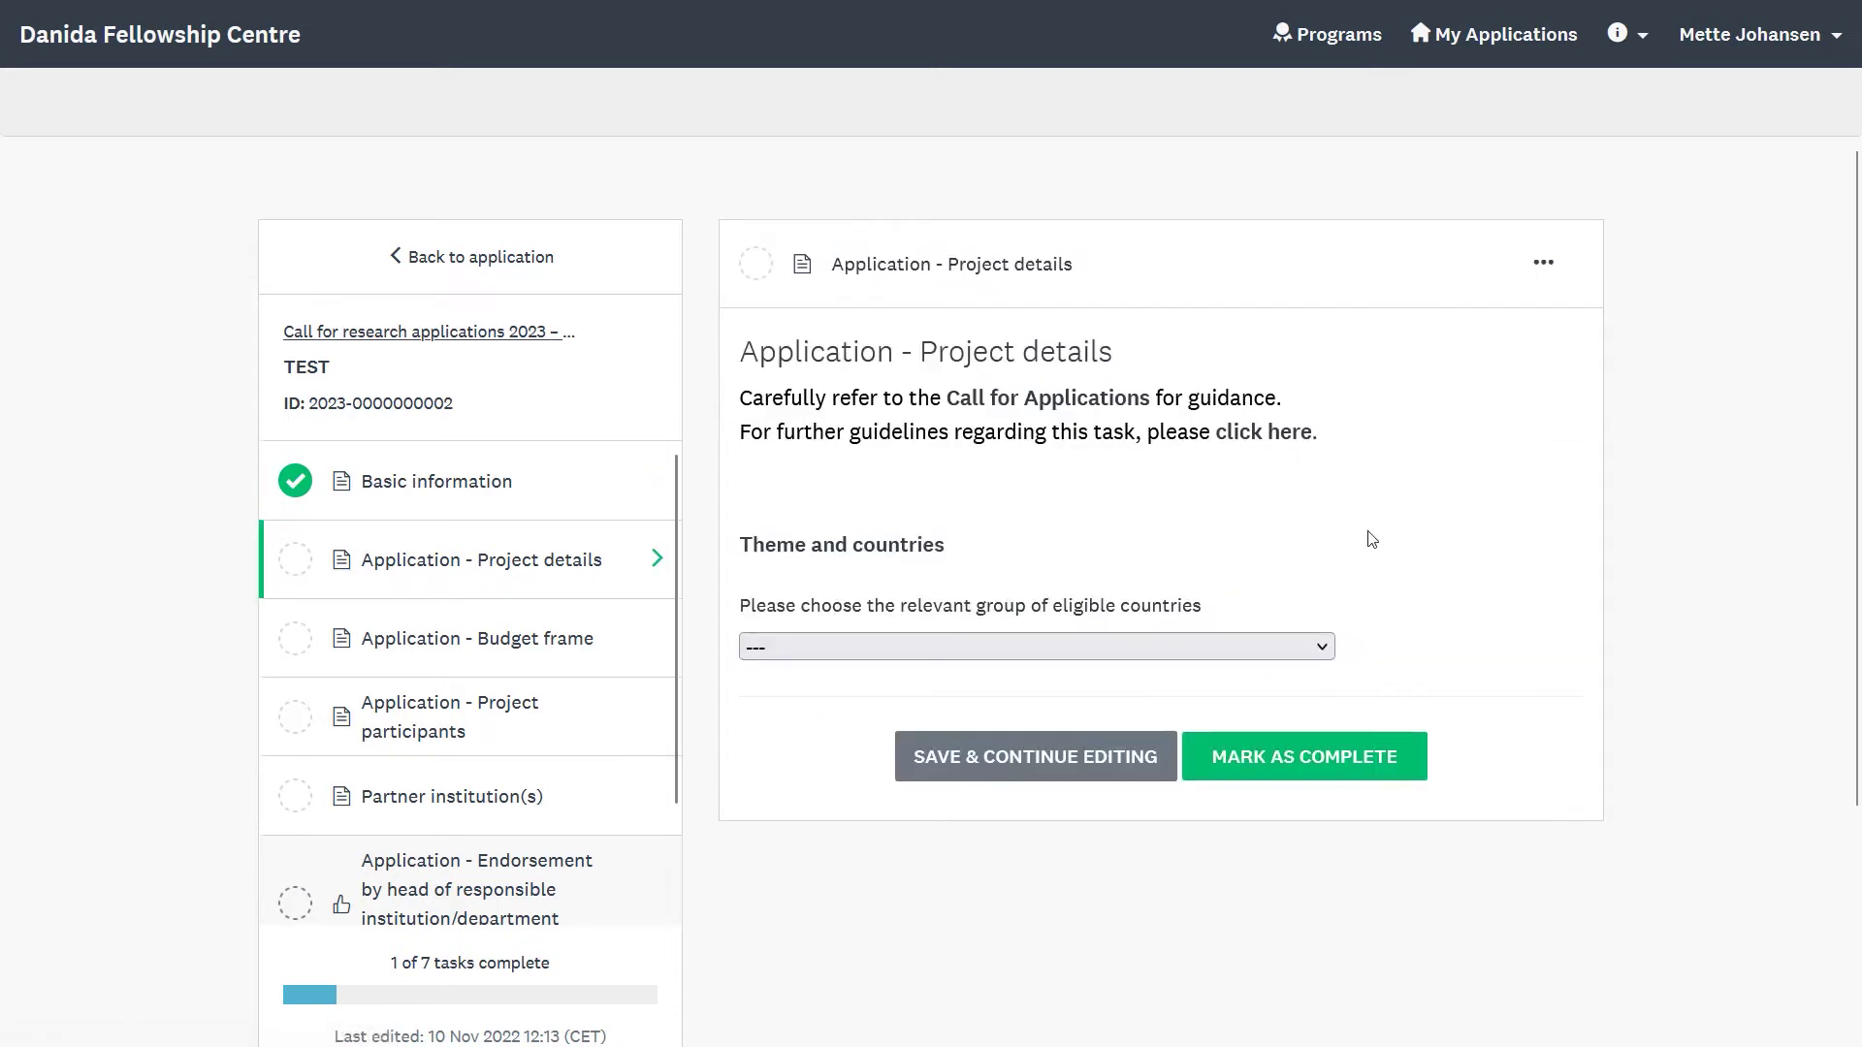
pyautogui.click(1316, 648)
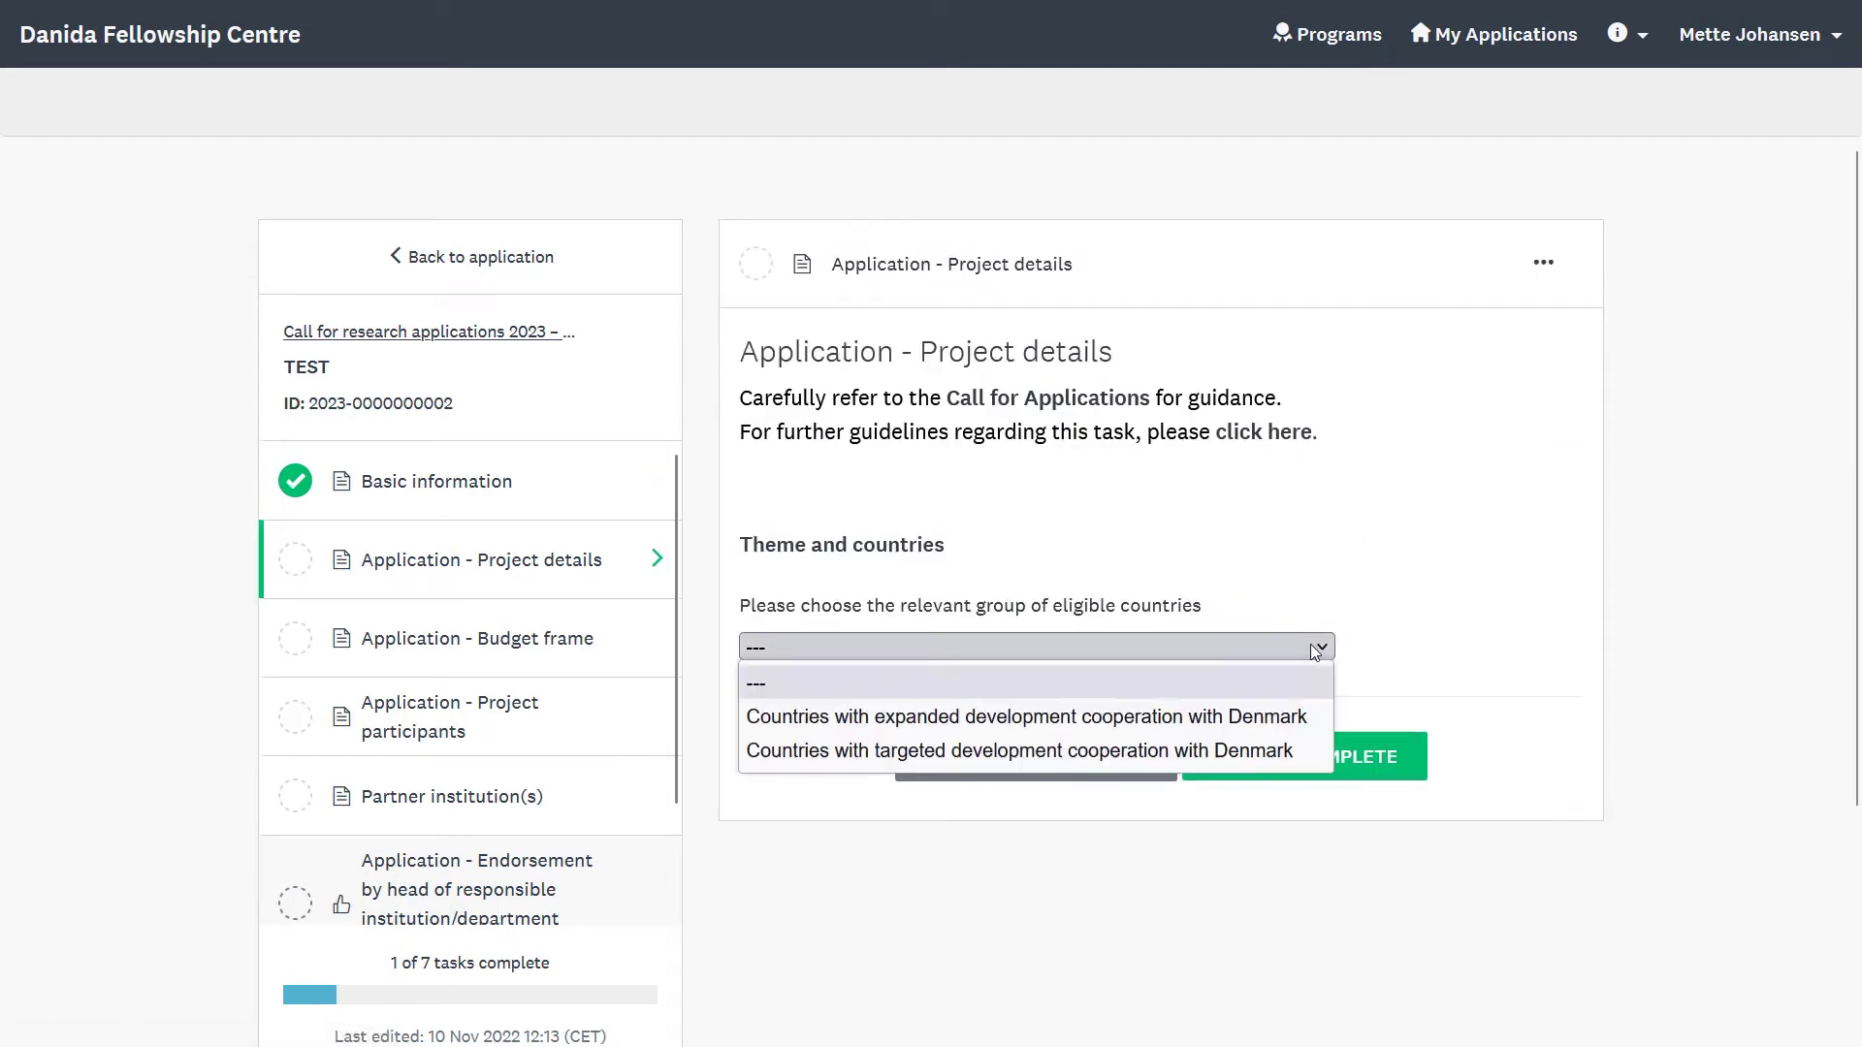
pyautogui.click(1257, 755)
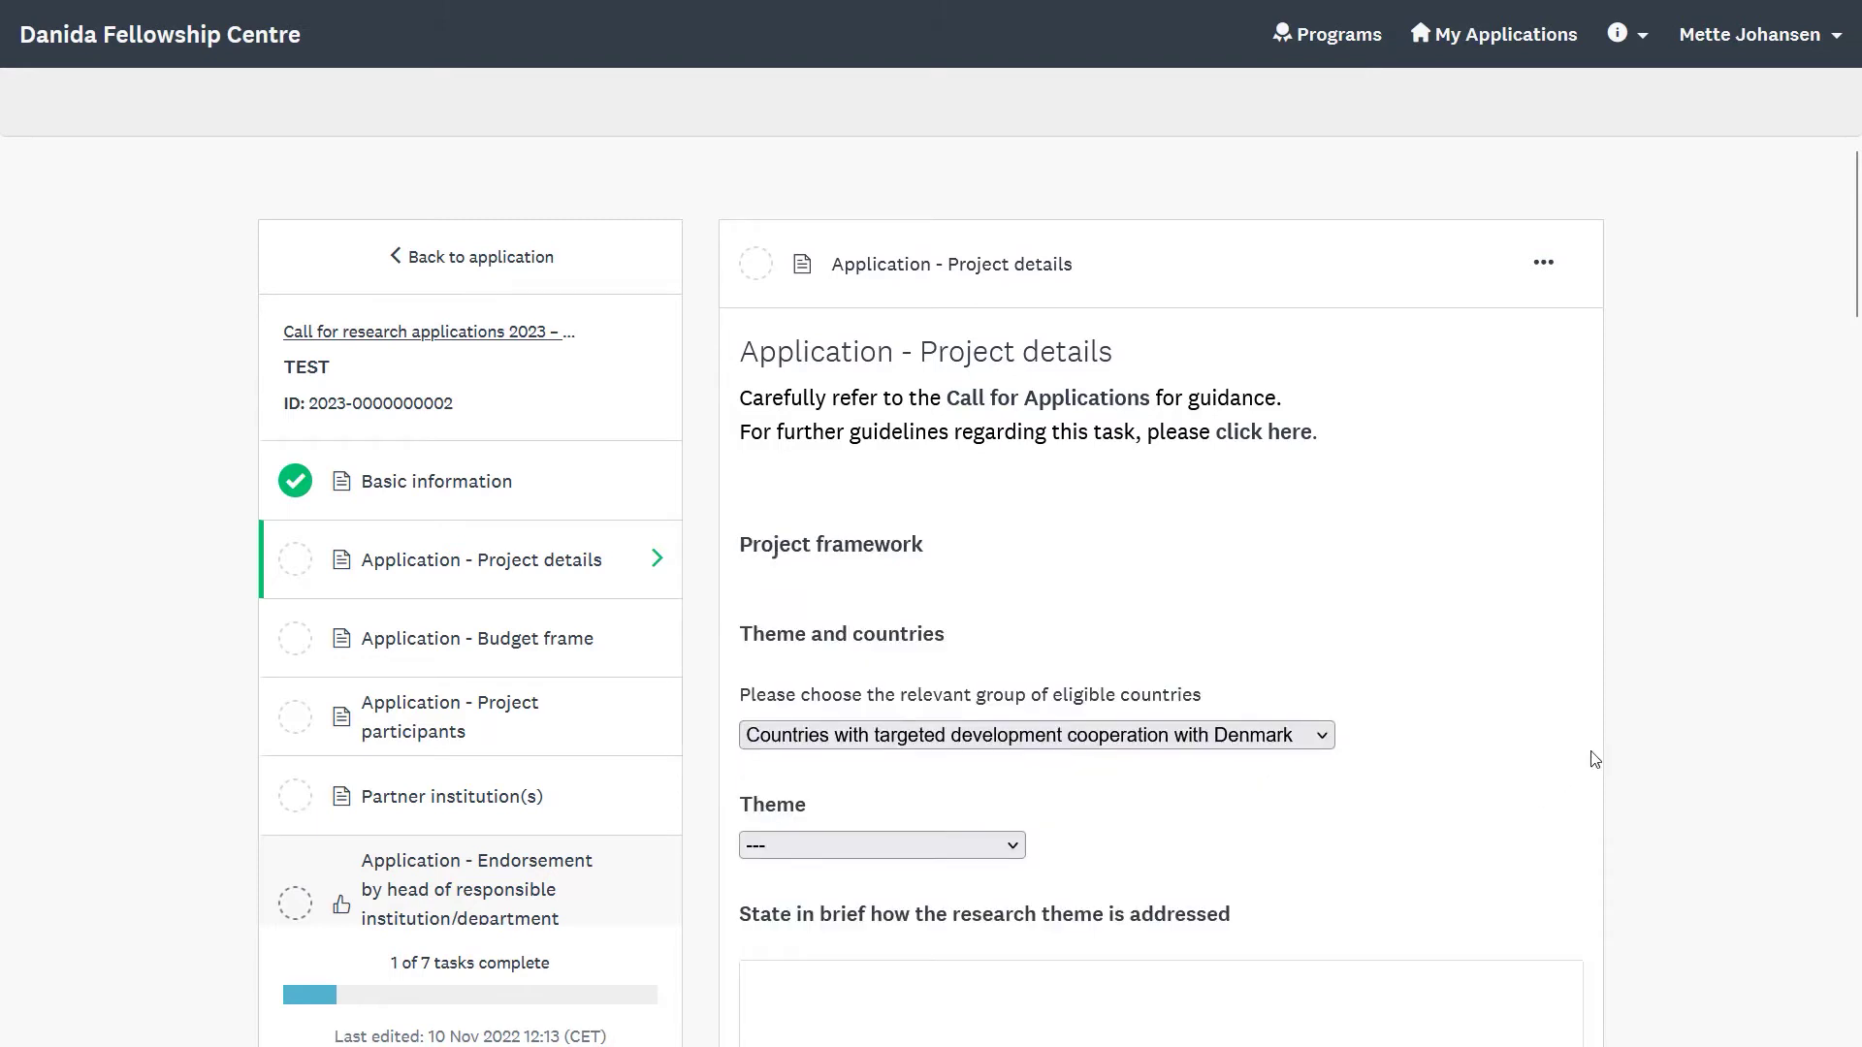
# Review the rest of the Project details form, then go to the Budget frame task
pyautogui.scroll(-8, 1667, 623)
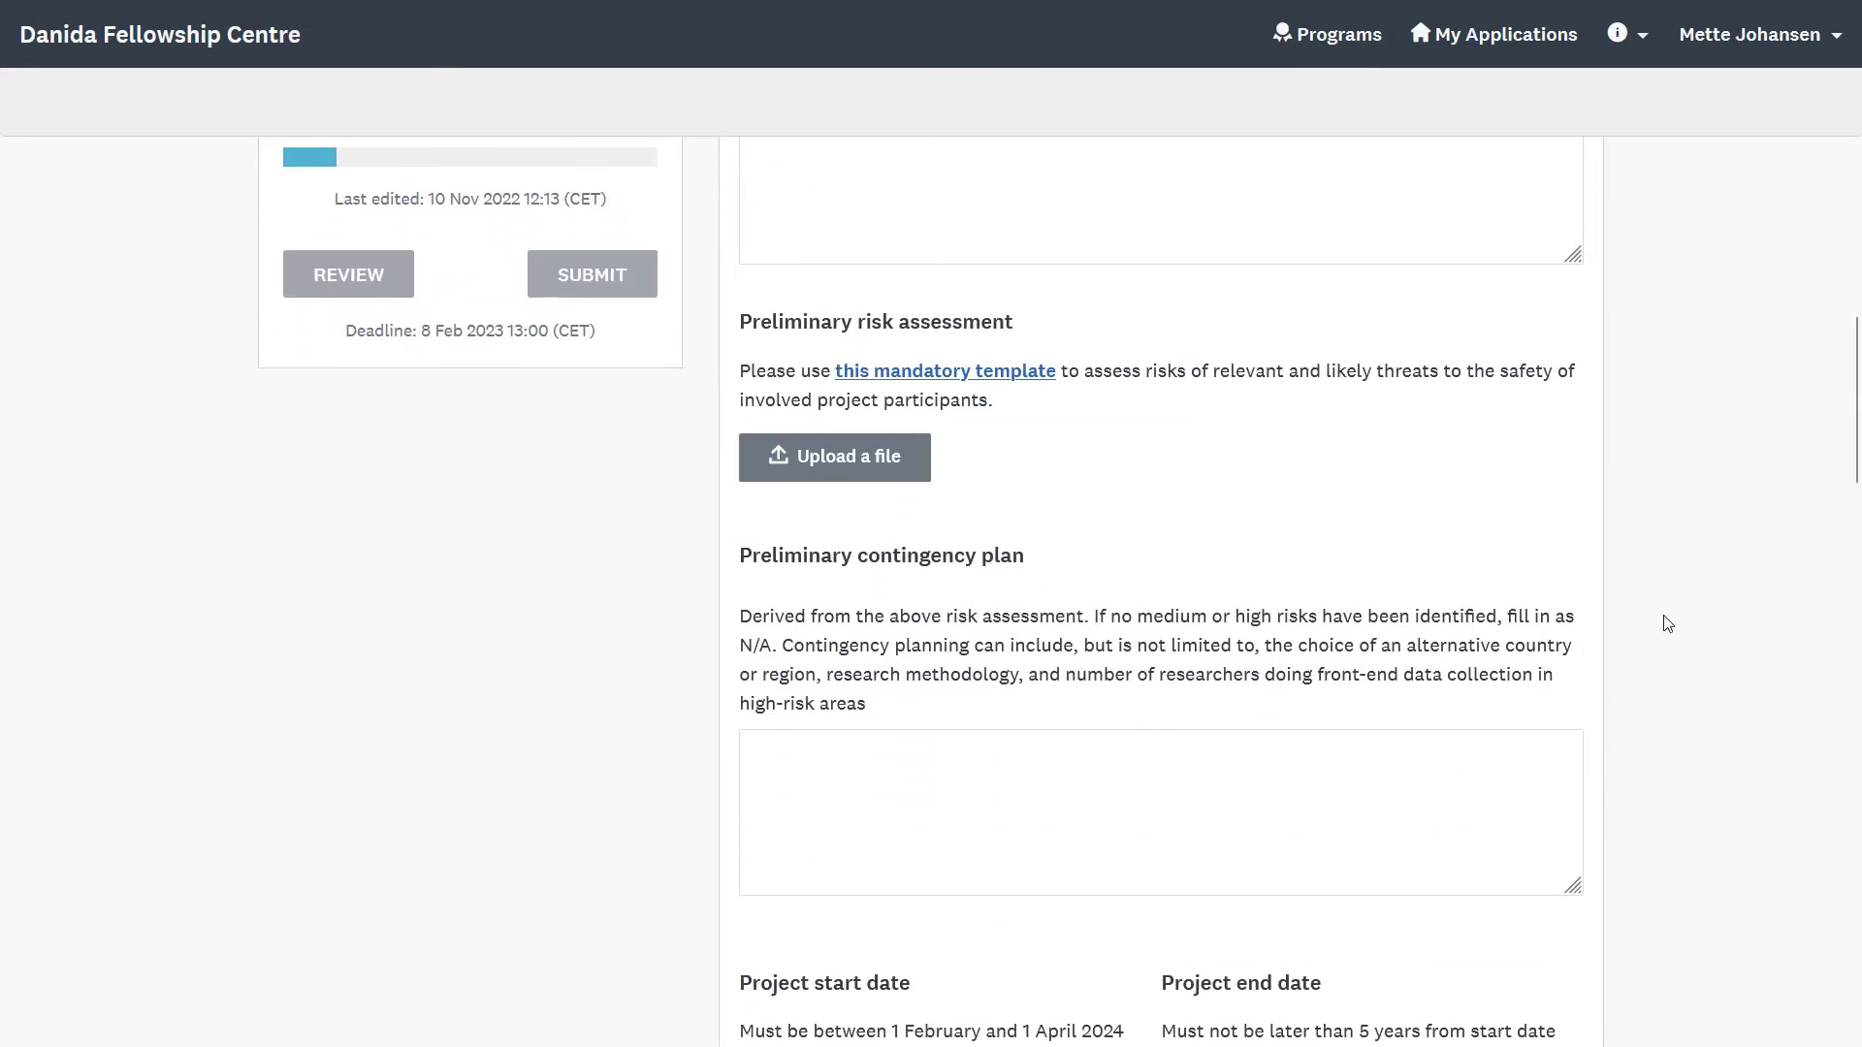
pyautogui.scroll(-3, 1667, 624)
pyautogui.scroll(-2, 1667, 624)
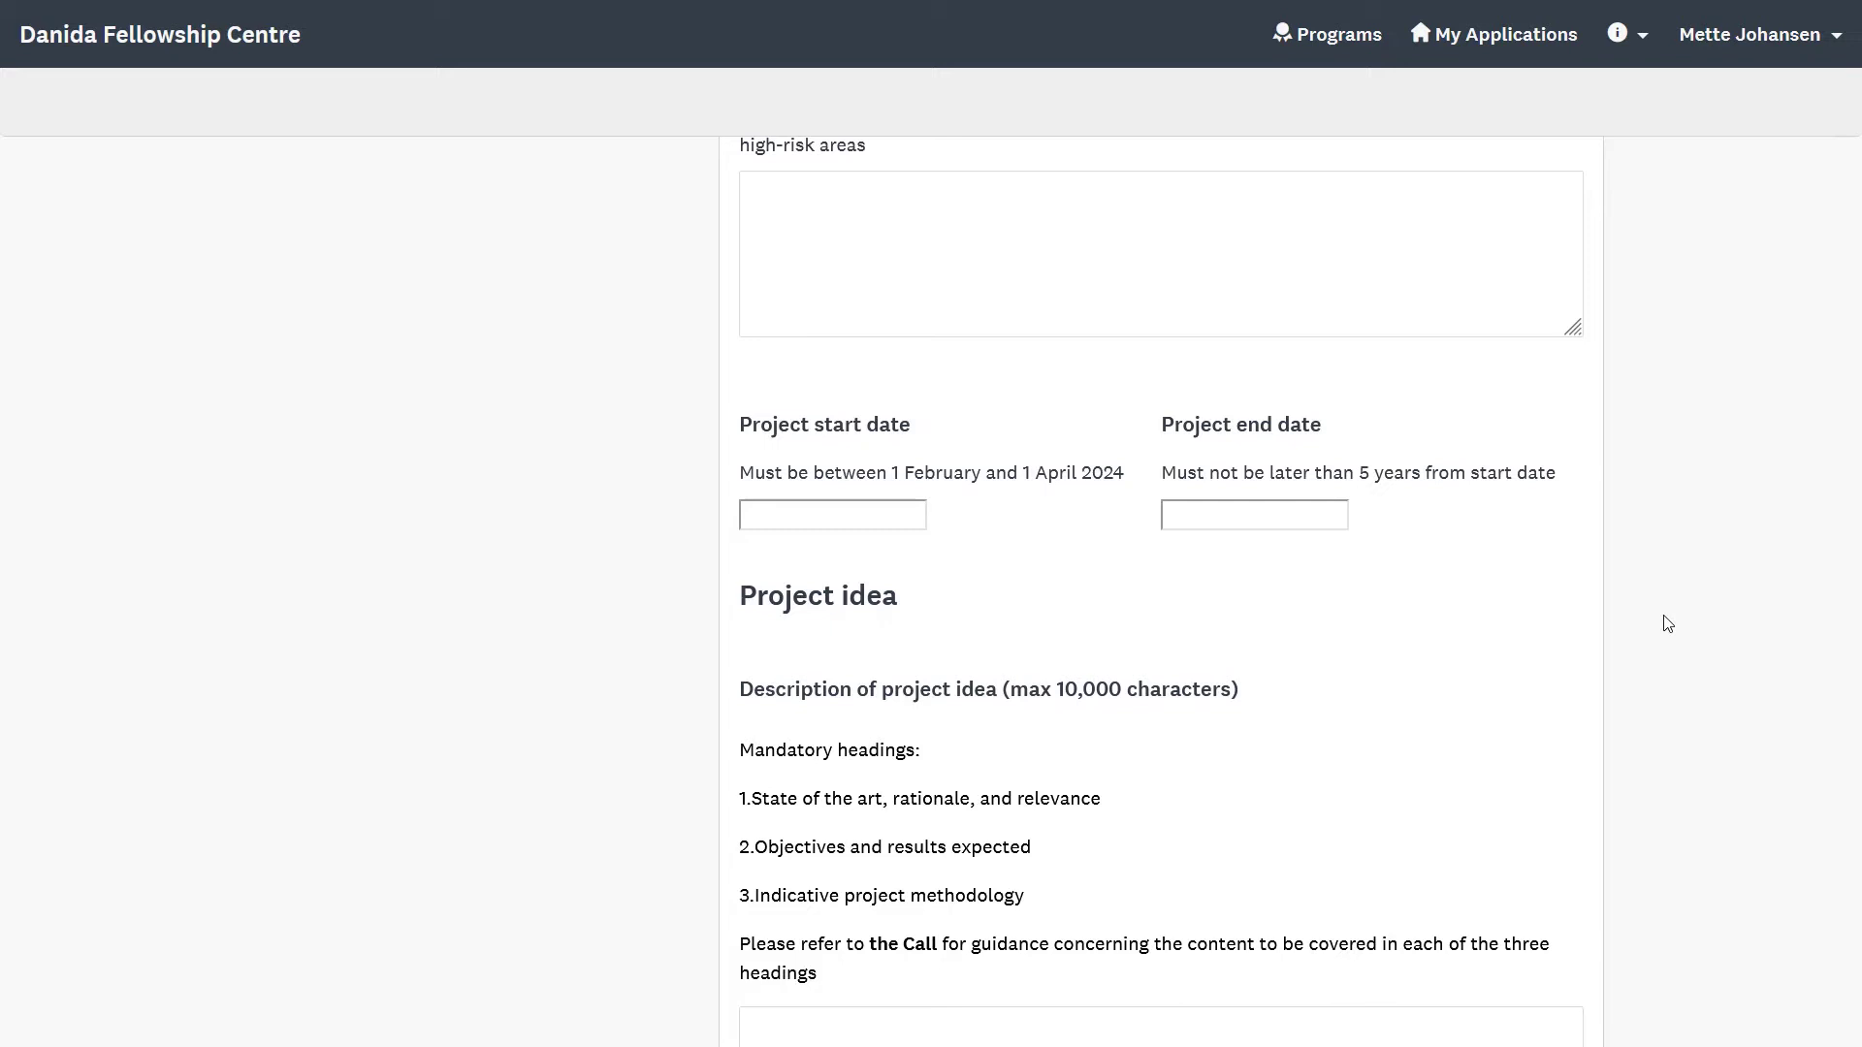
pyautogui.scroll(-4, 1667, 623)
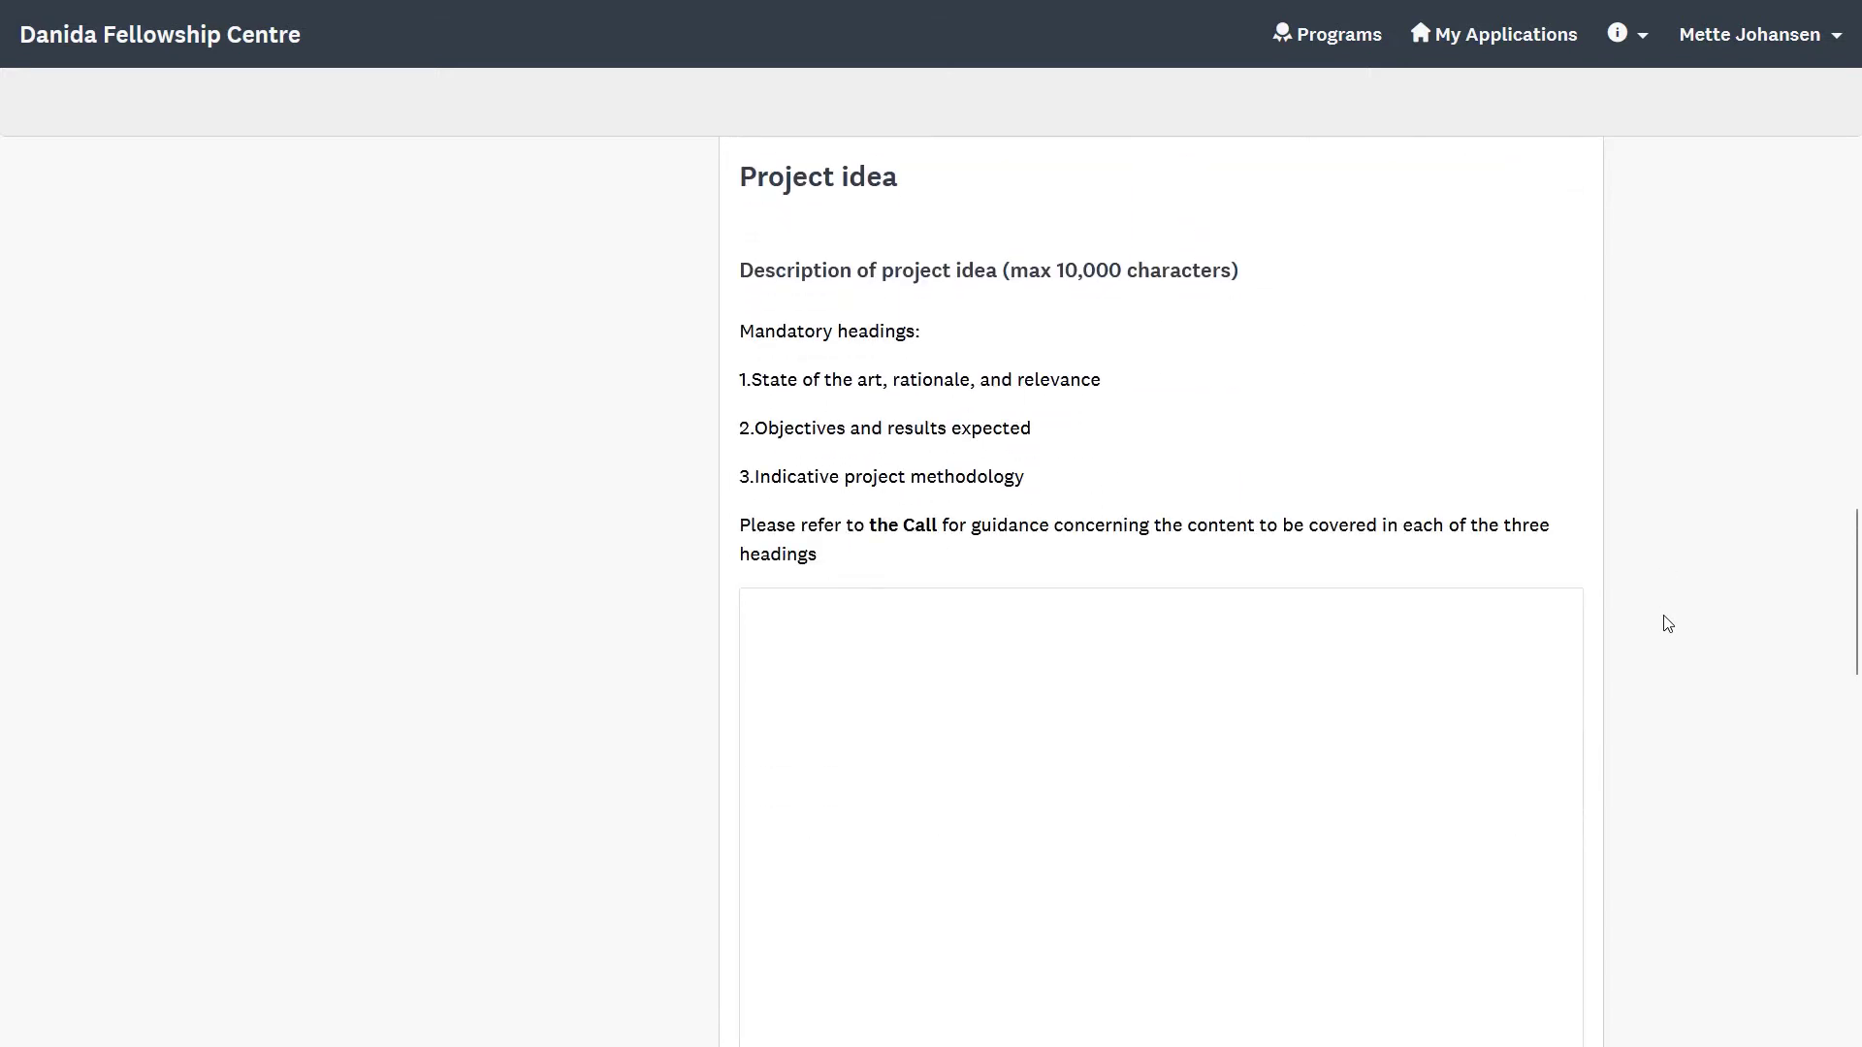
pyautogui.scroll(-8, 1667, 623)
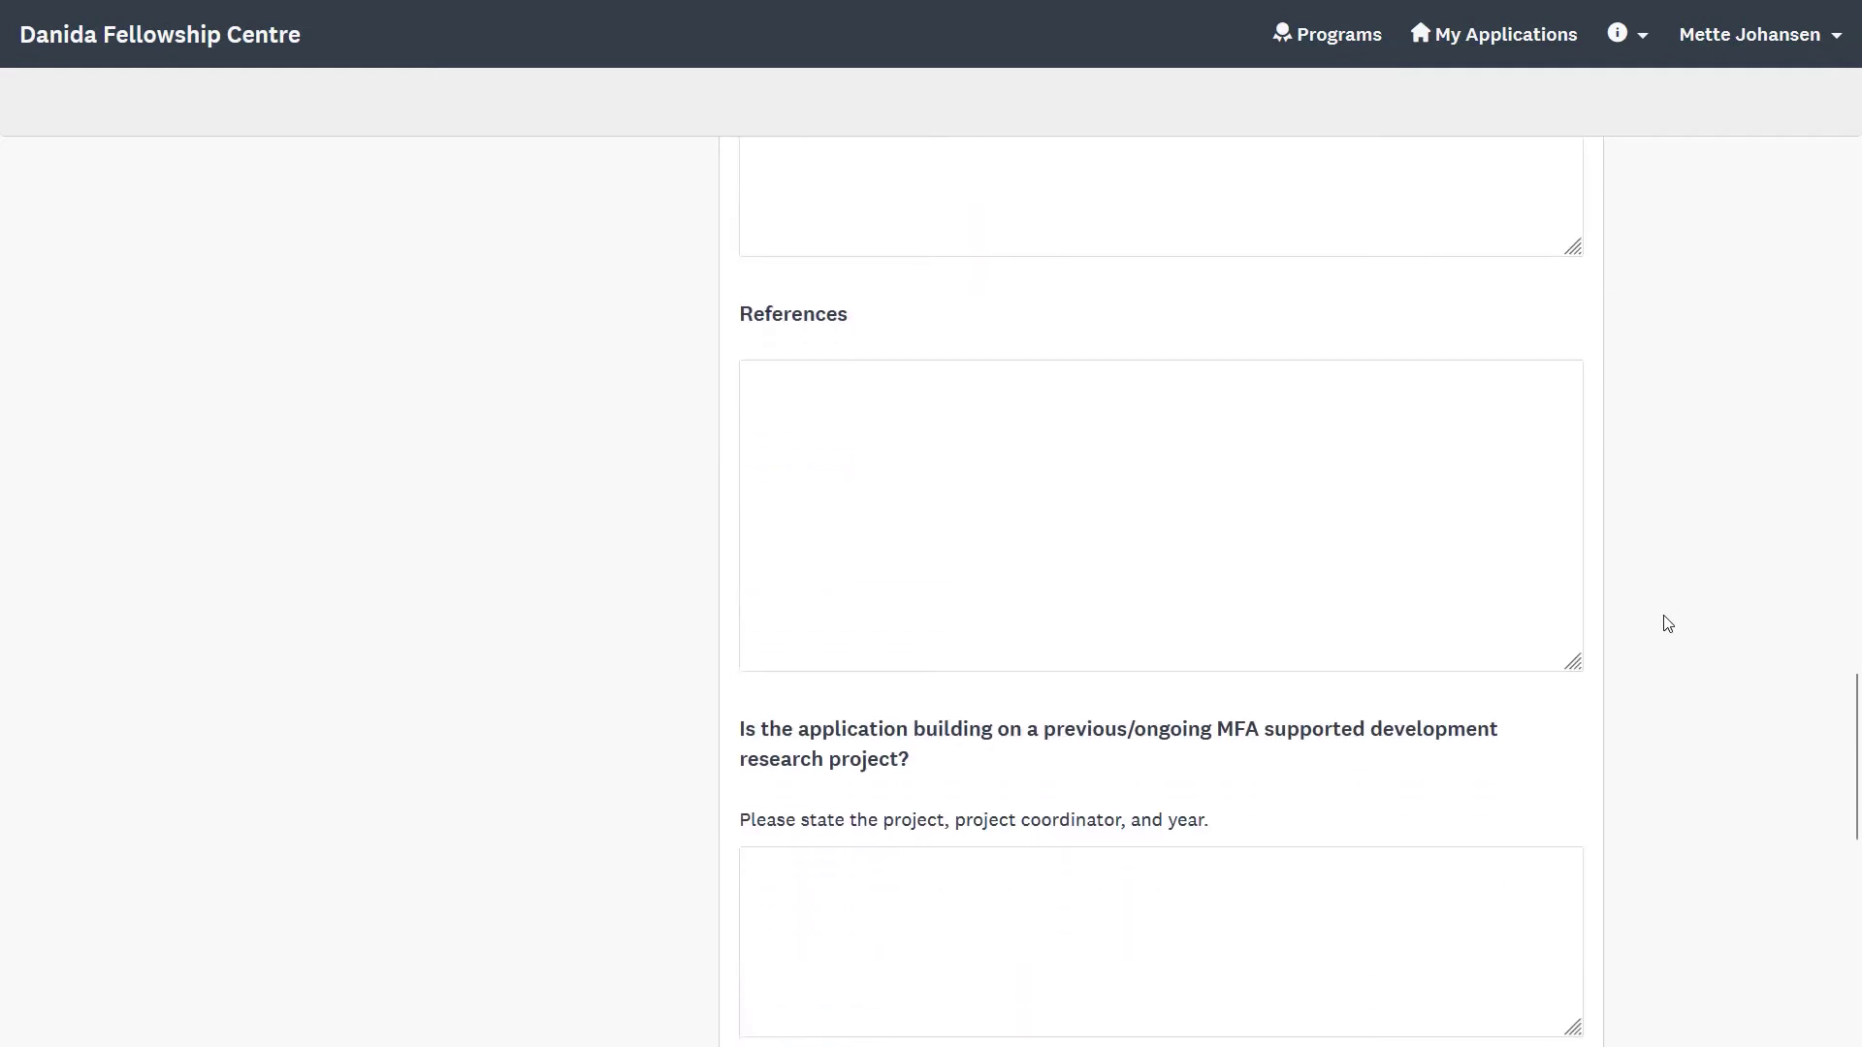
pyautogui.scroll(-9, 1668, 624)
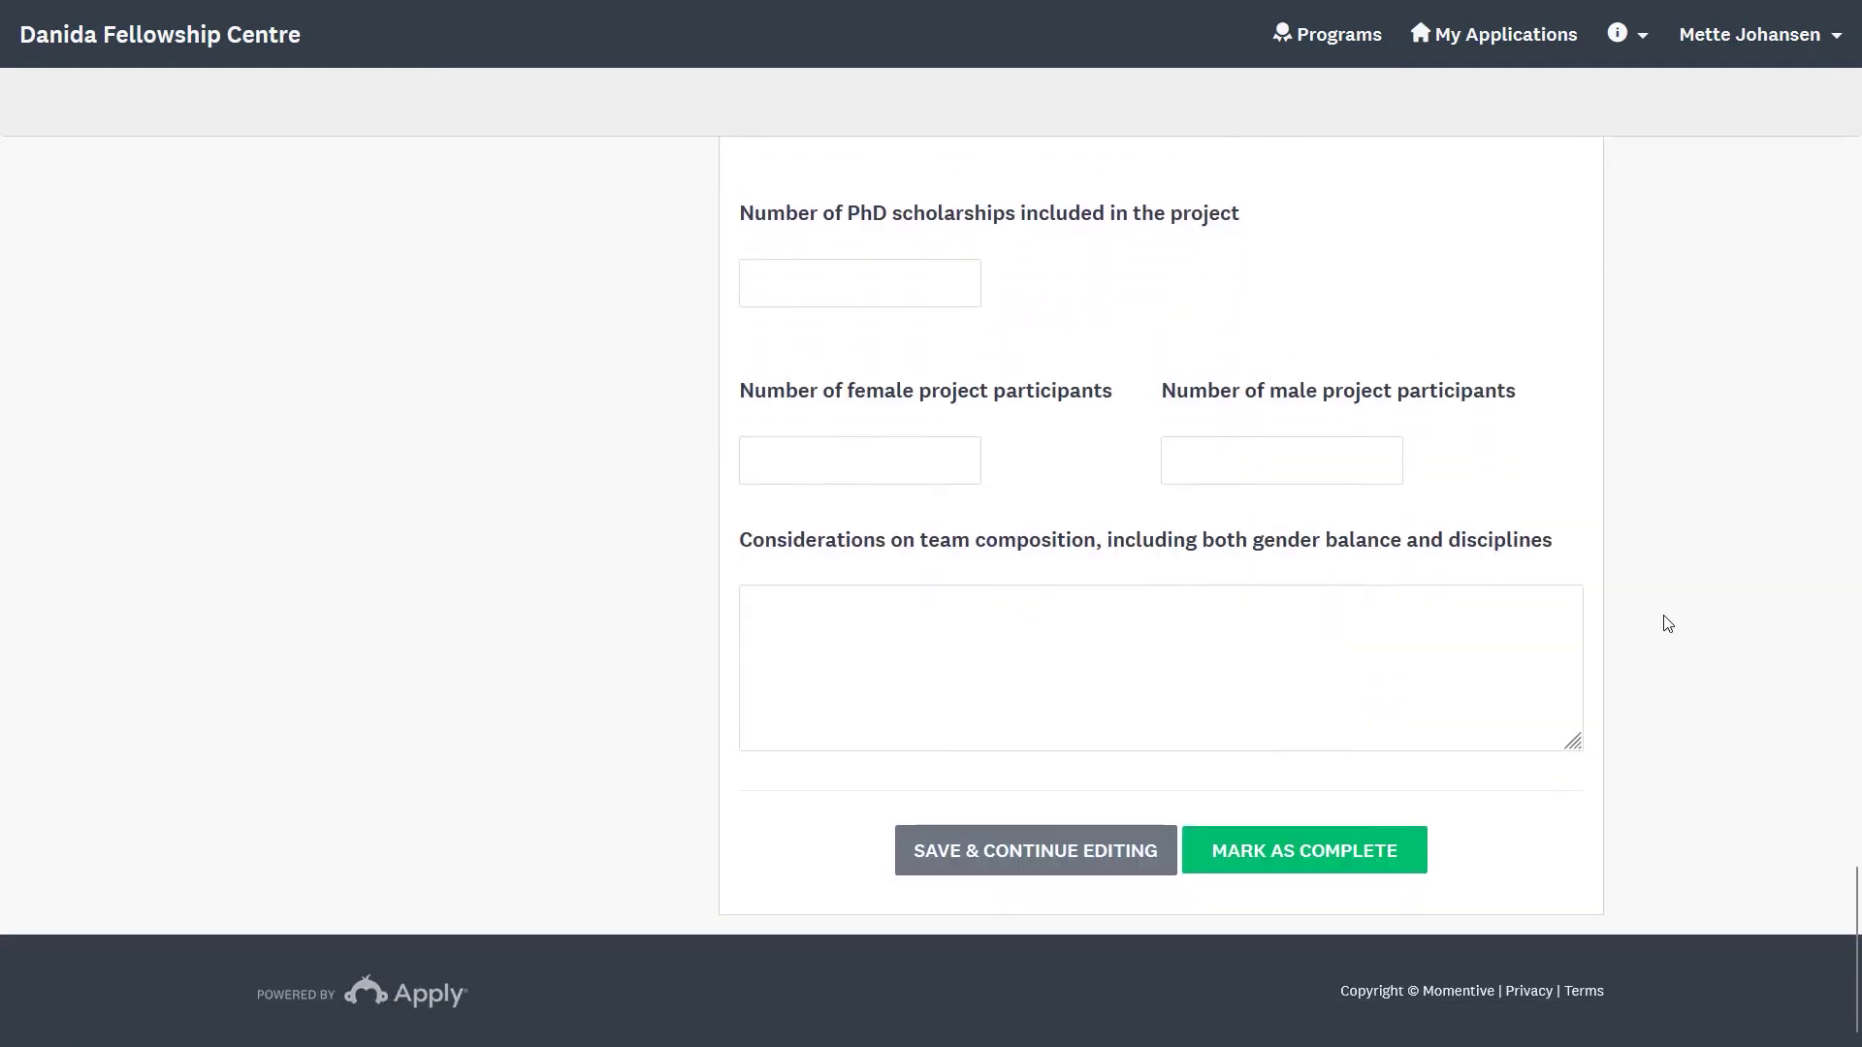
pyautogui.scroll(15, 1667, 624)
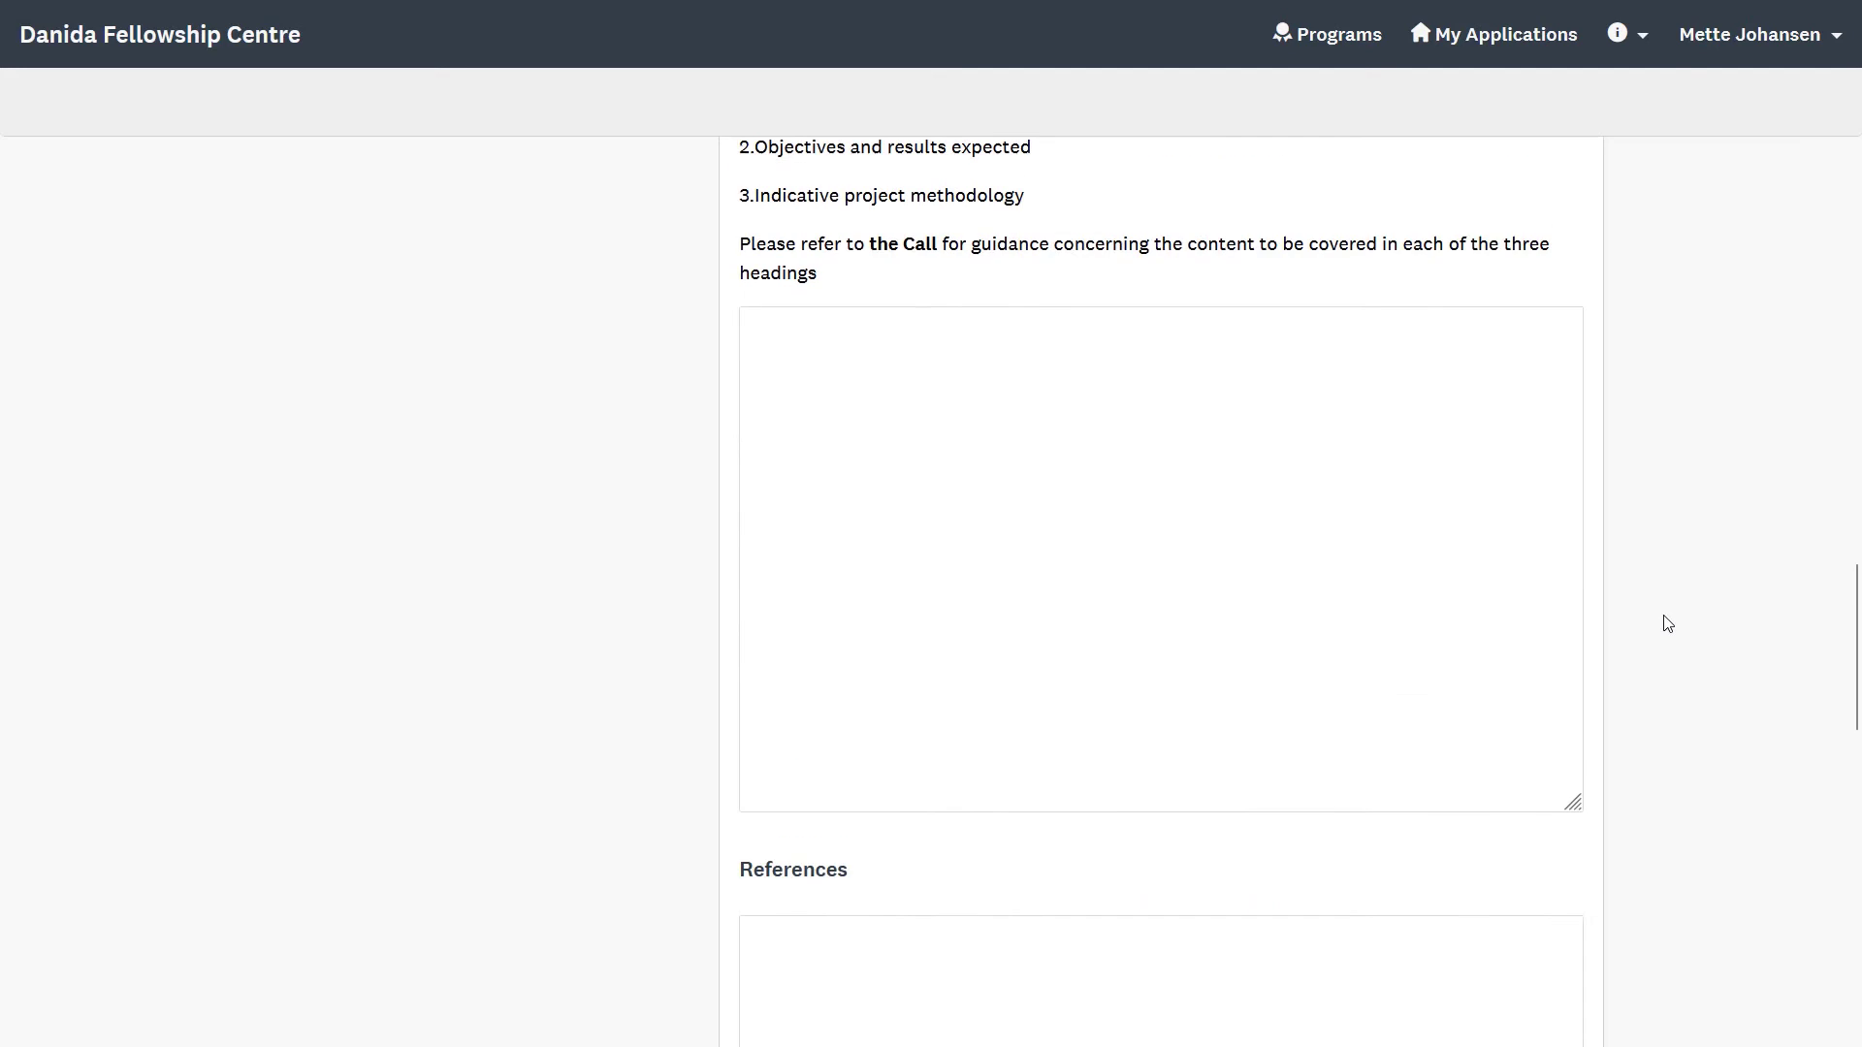
pyautogui.scroll(17, 1667, 624)
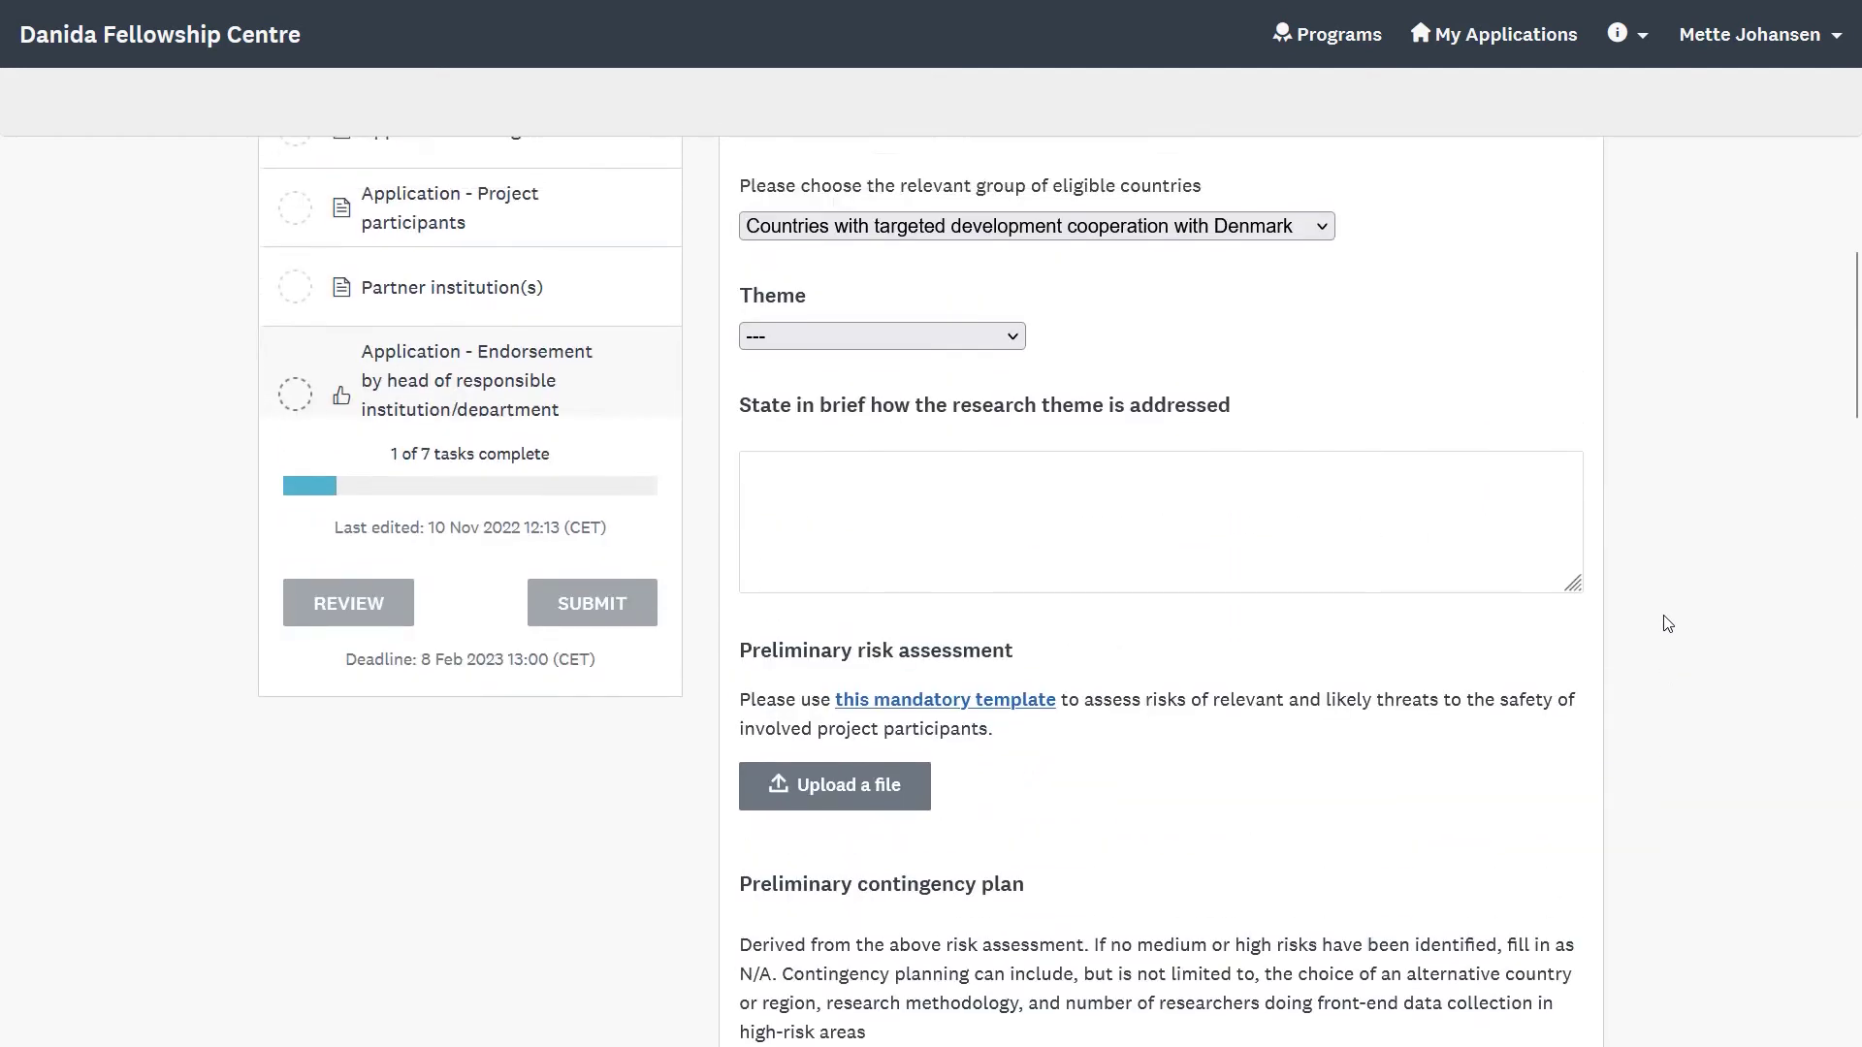
pyautogui.scroll(2, 1667, 624)
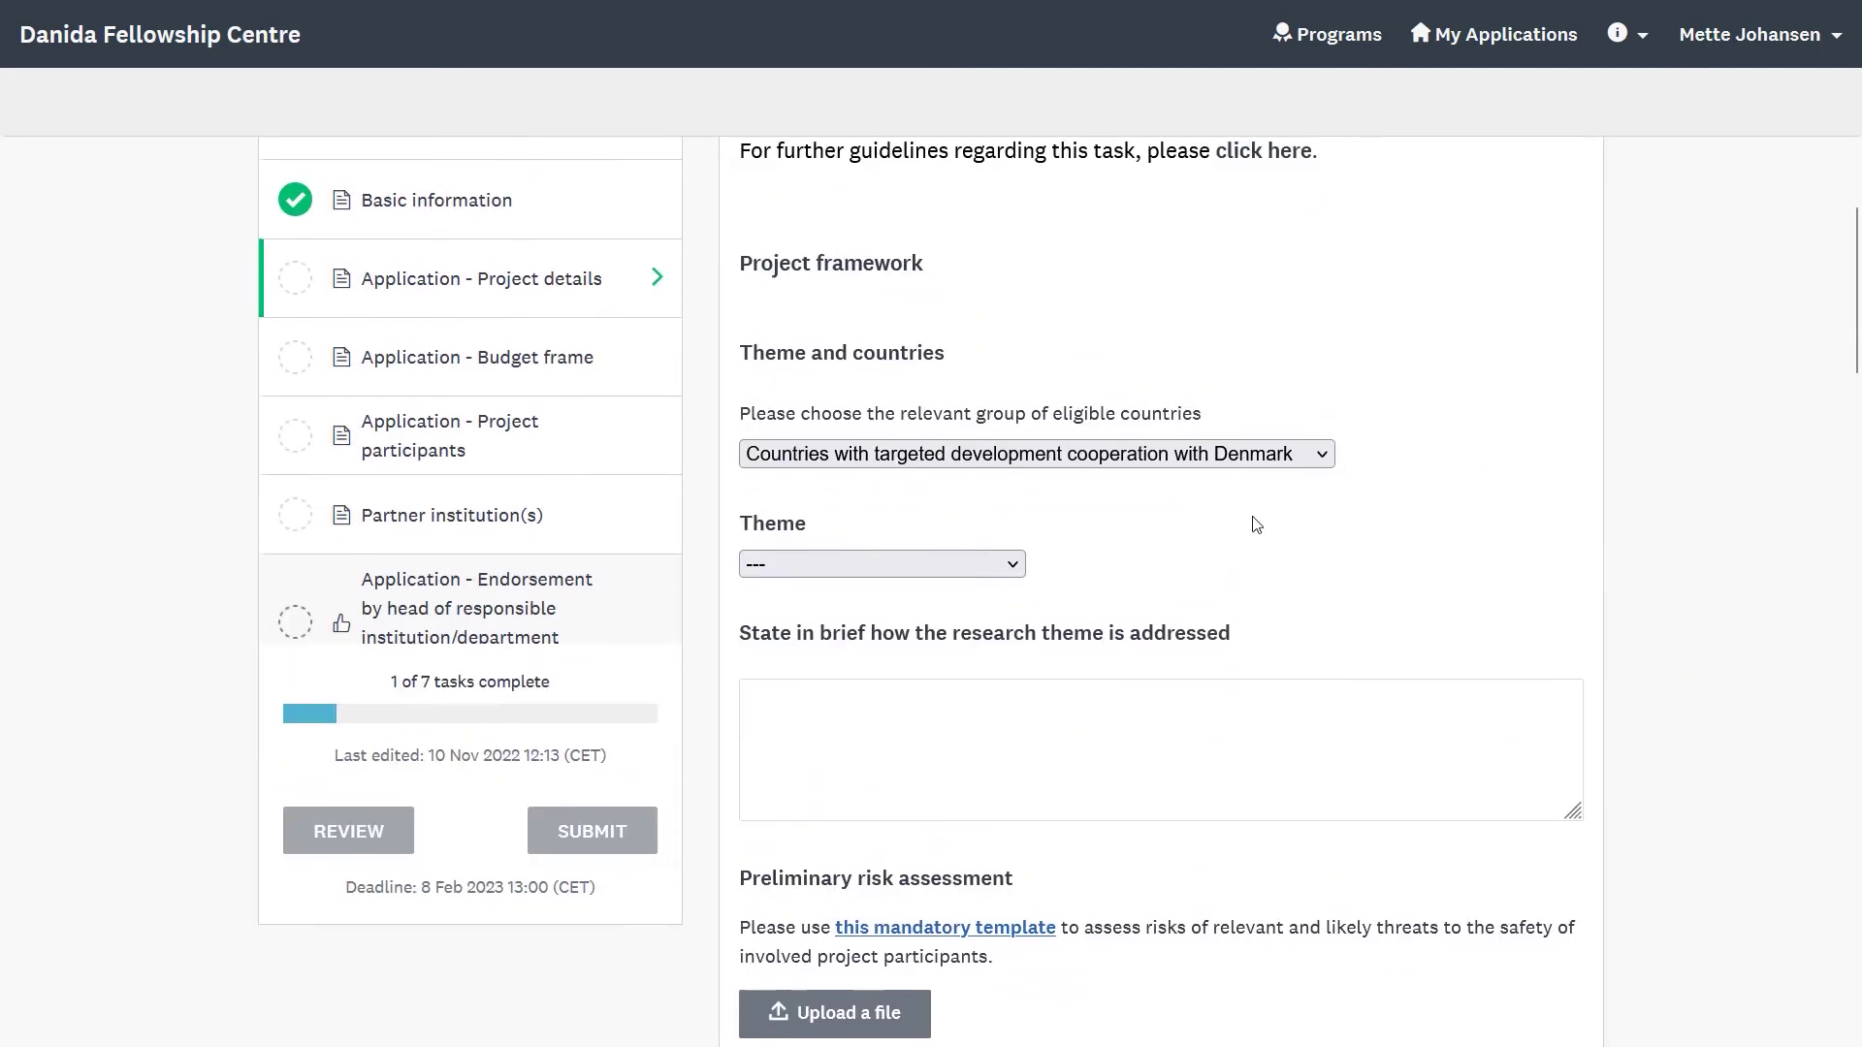
pyautogui.click(543, 373)
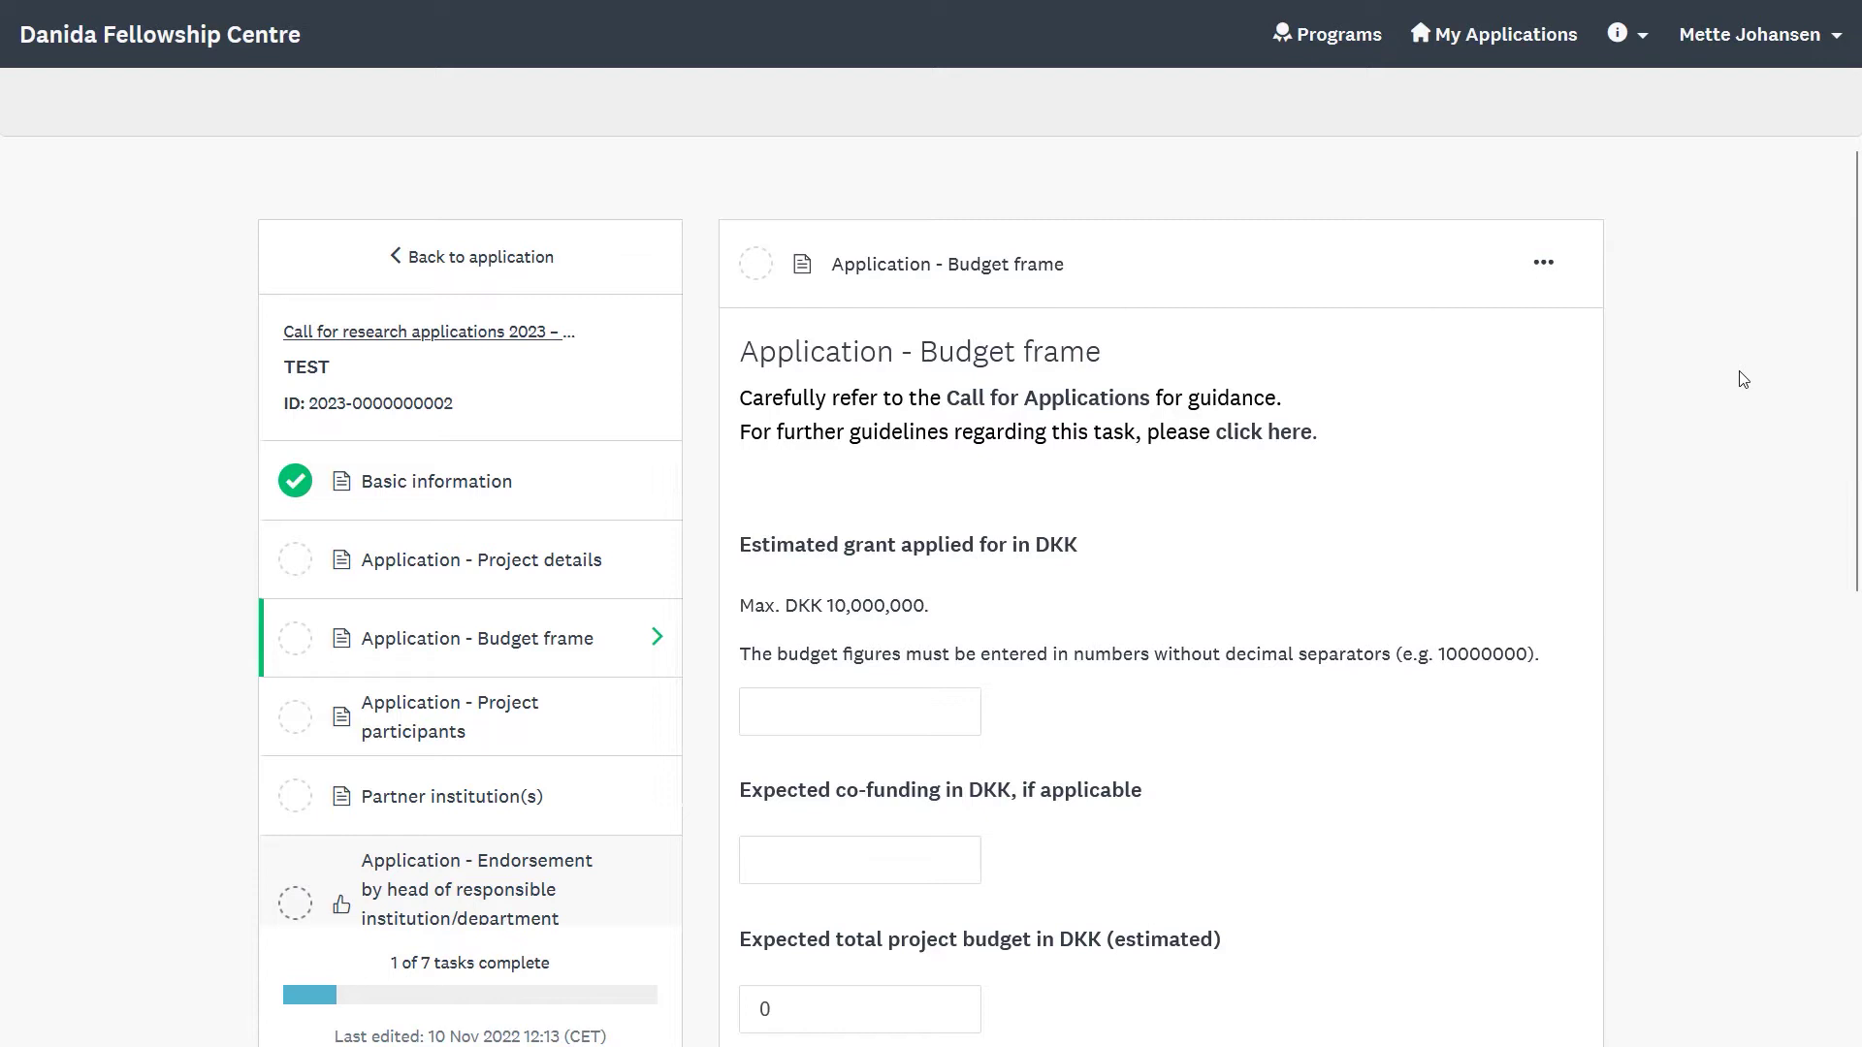
# Scroll down the Budget frame form toward its Mark as Complete button
pyautogui.scroll(-9, 1743, 379)
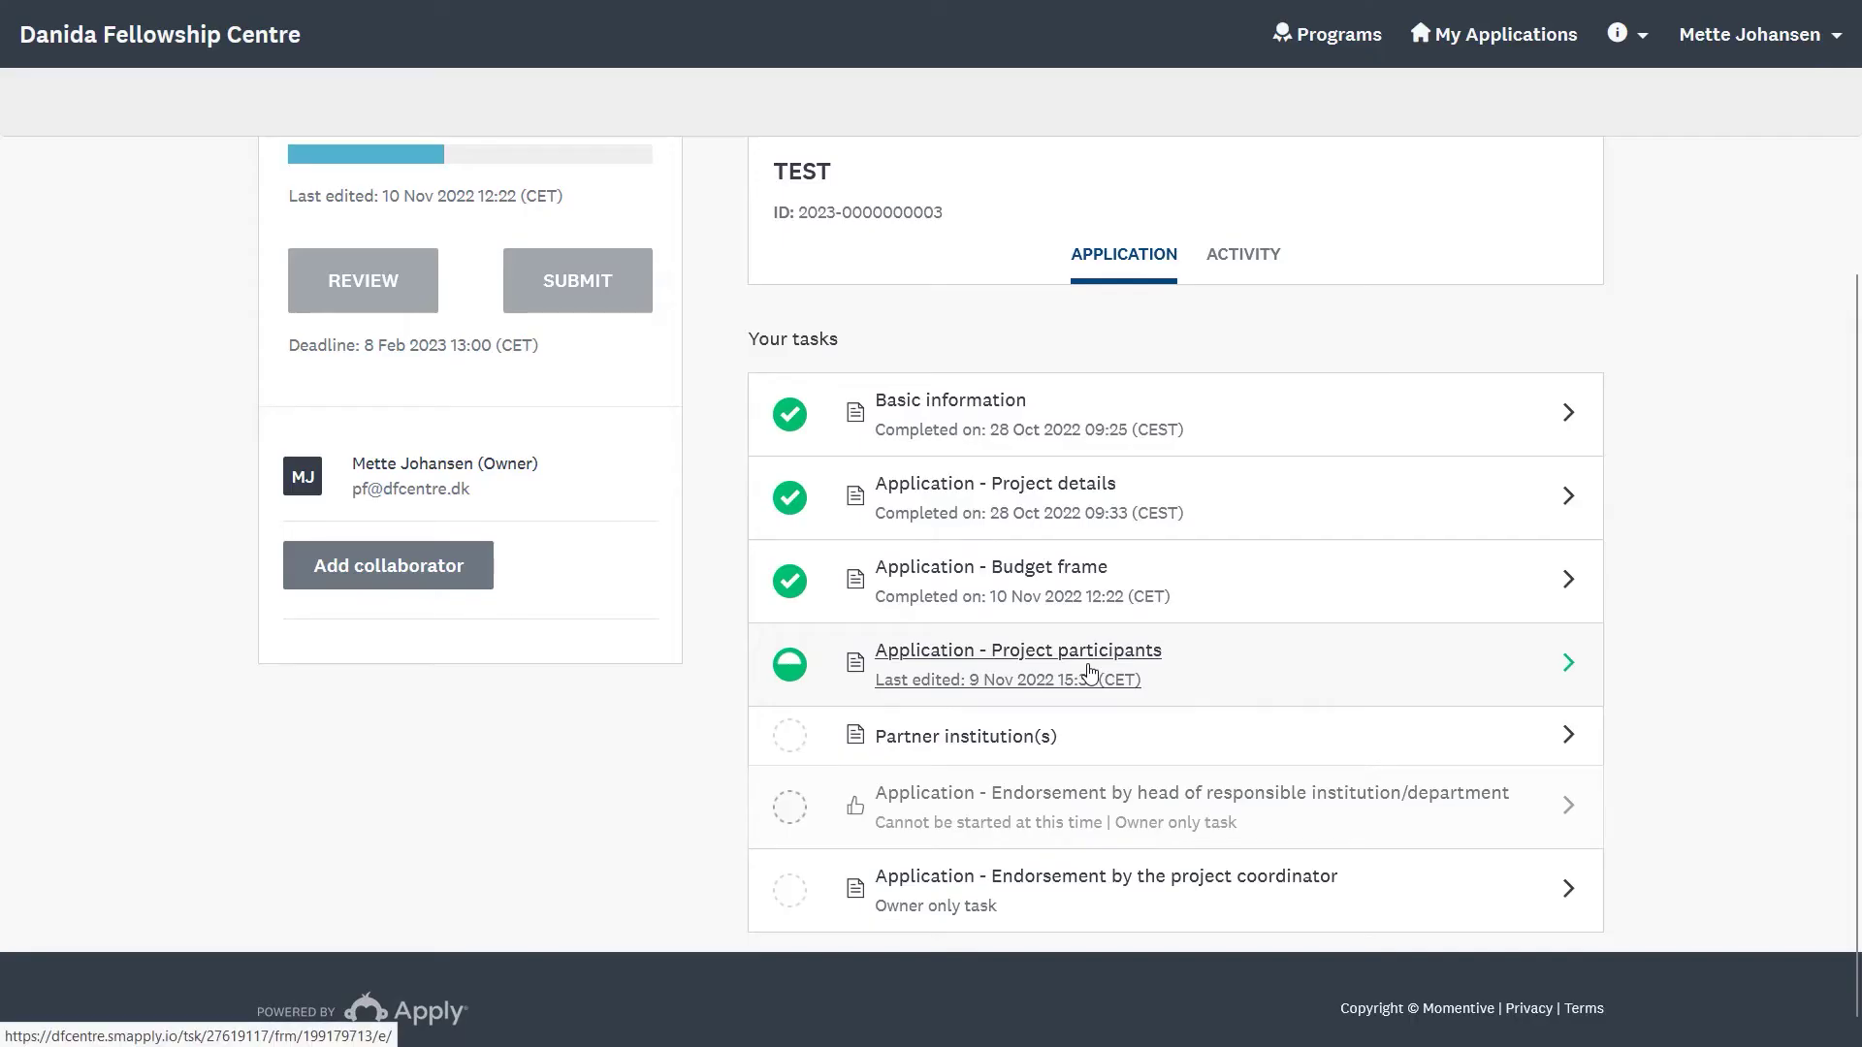
# Open Project participants and keep the number of project participants at 2
pyautogui.click(1090, 671)
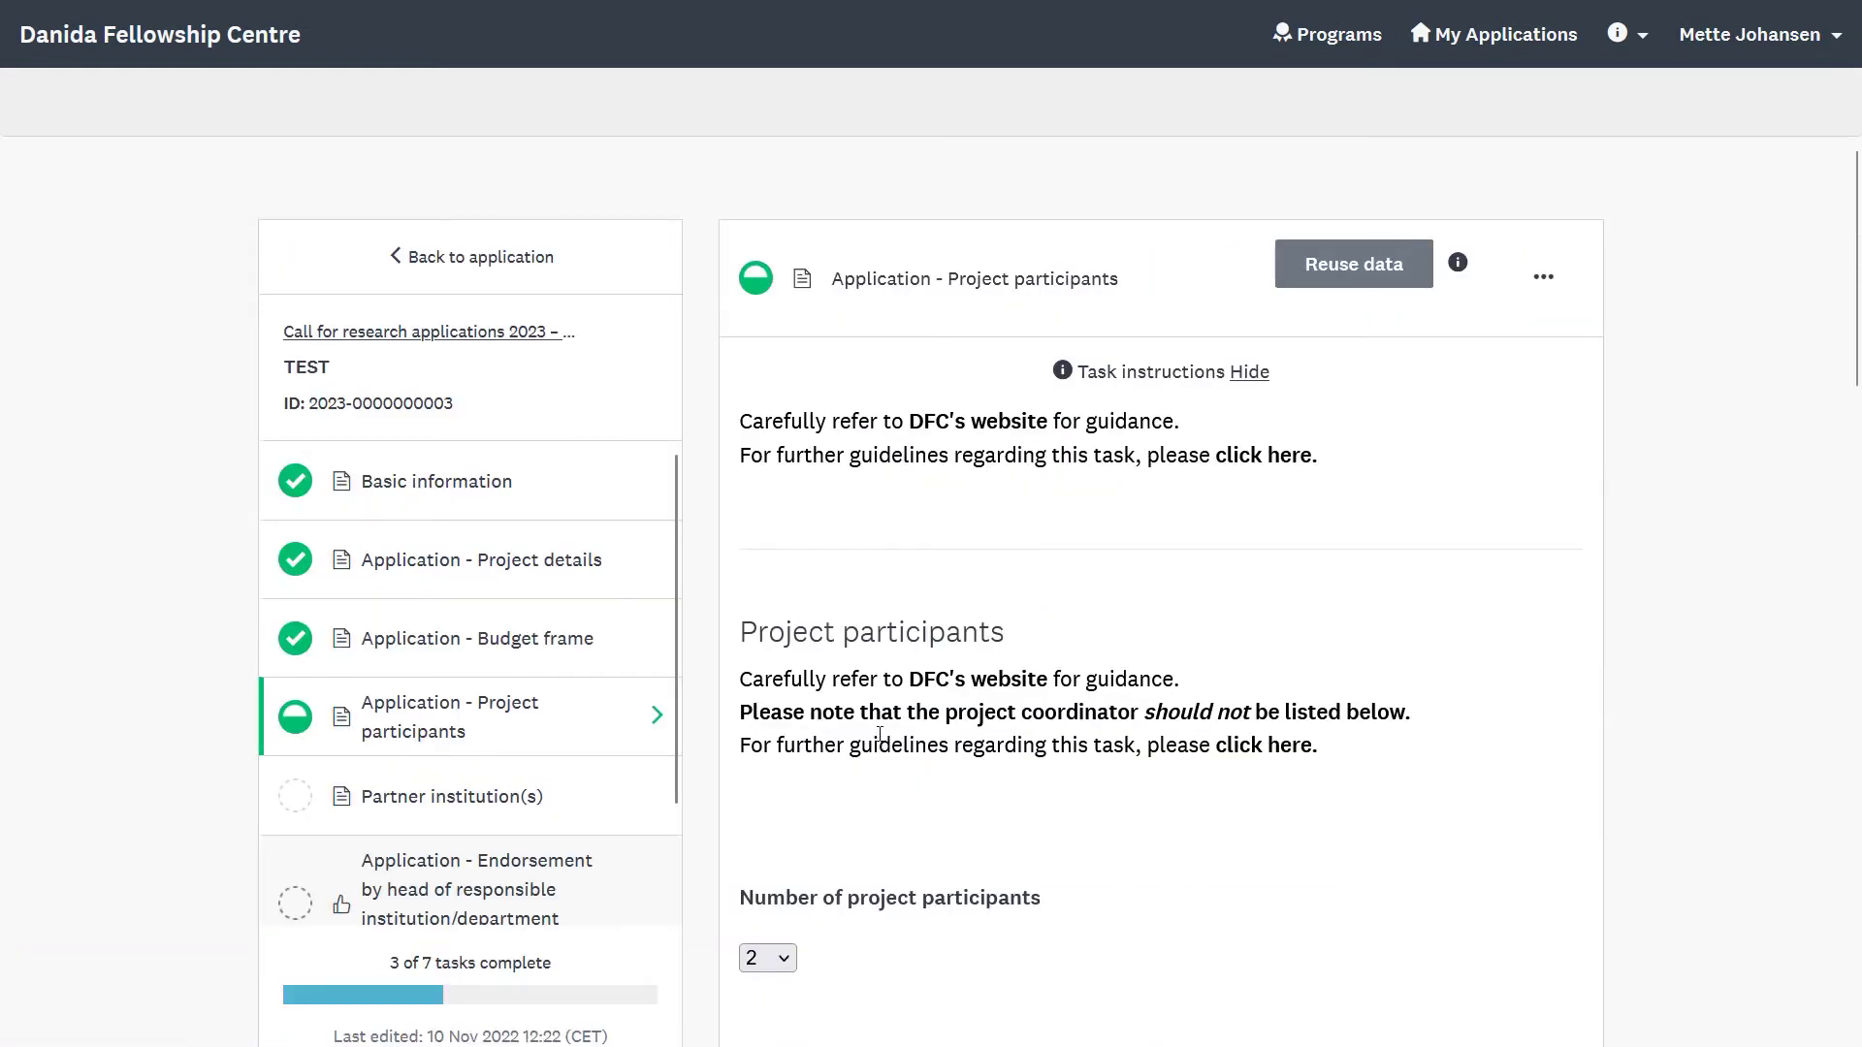
pyautogui.scroll(-3, 834, 717)
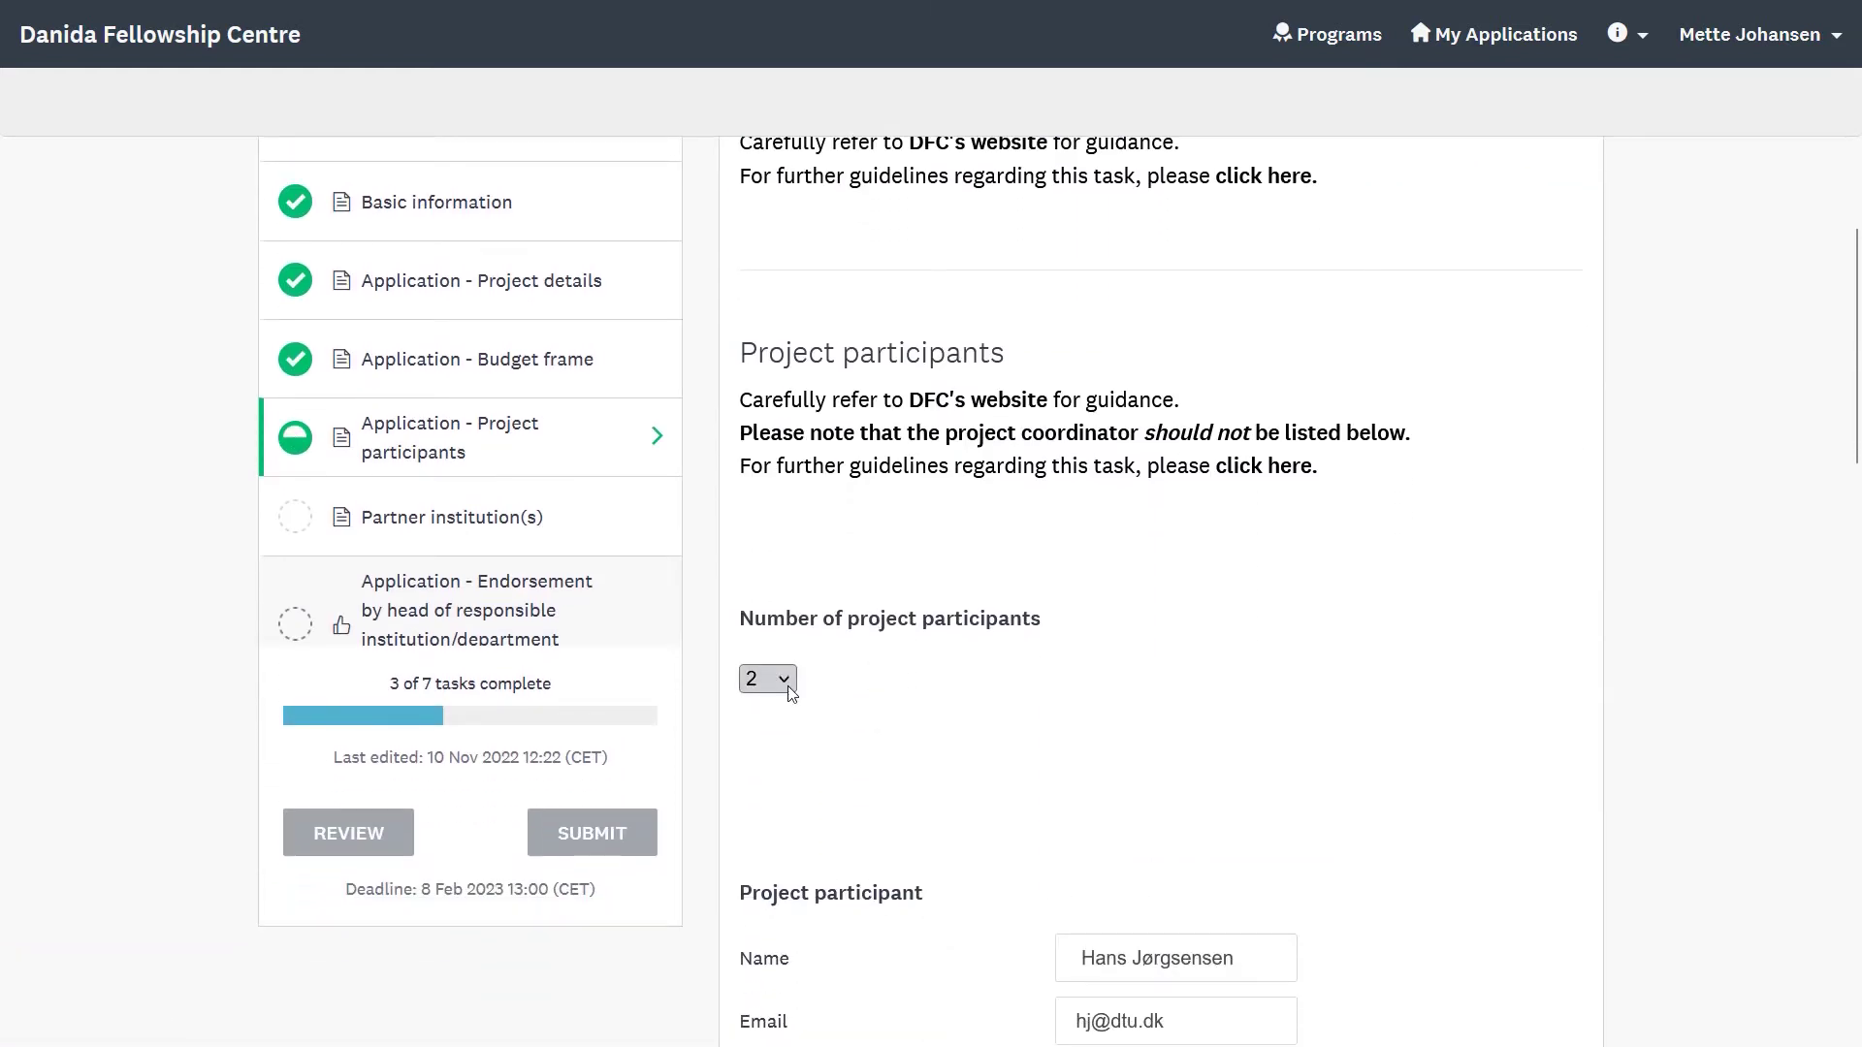
pyautogui.click(768, 679)
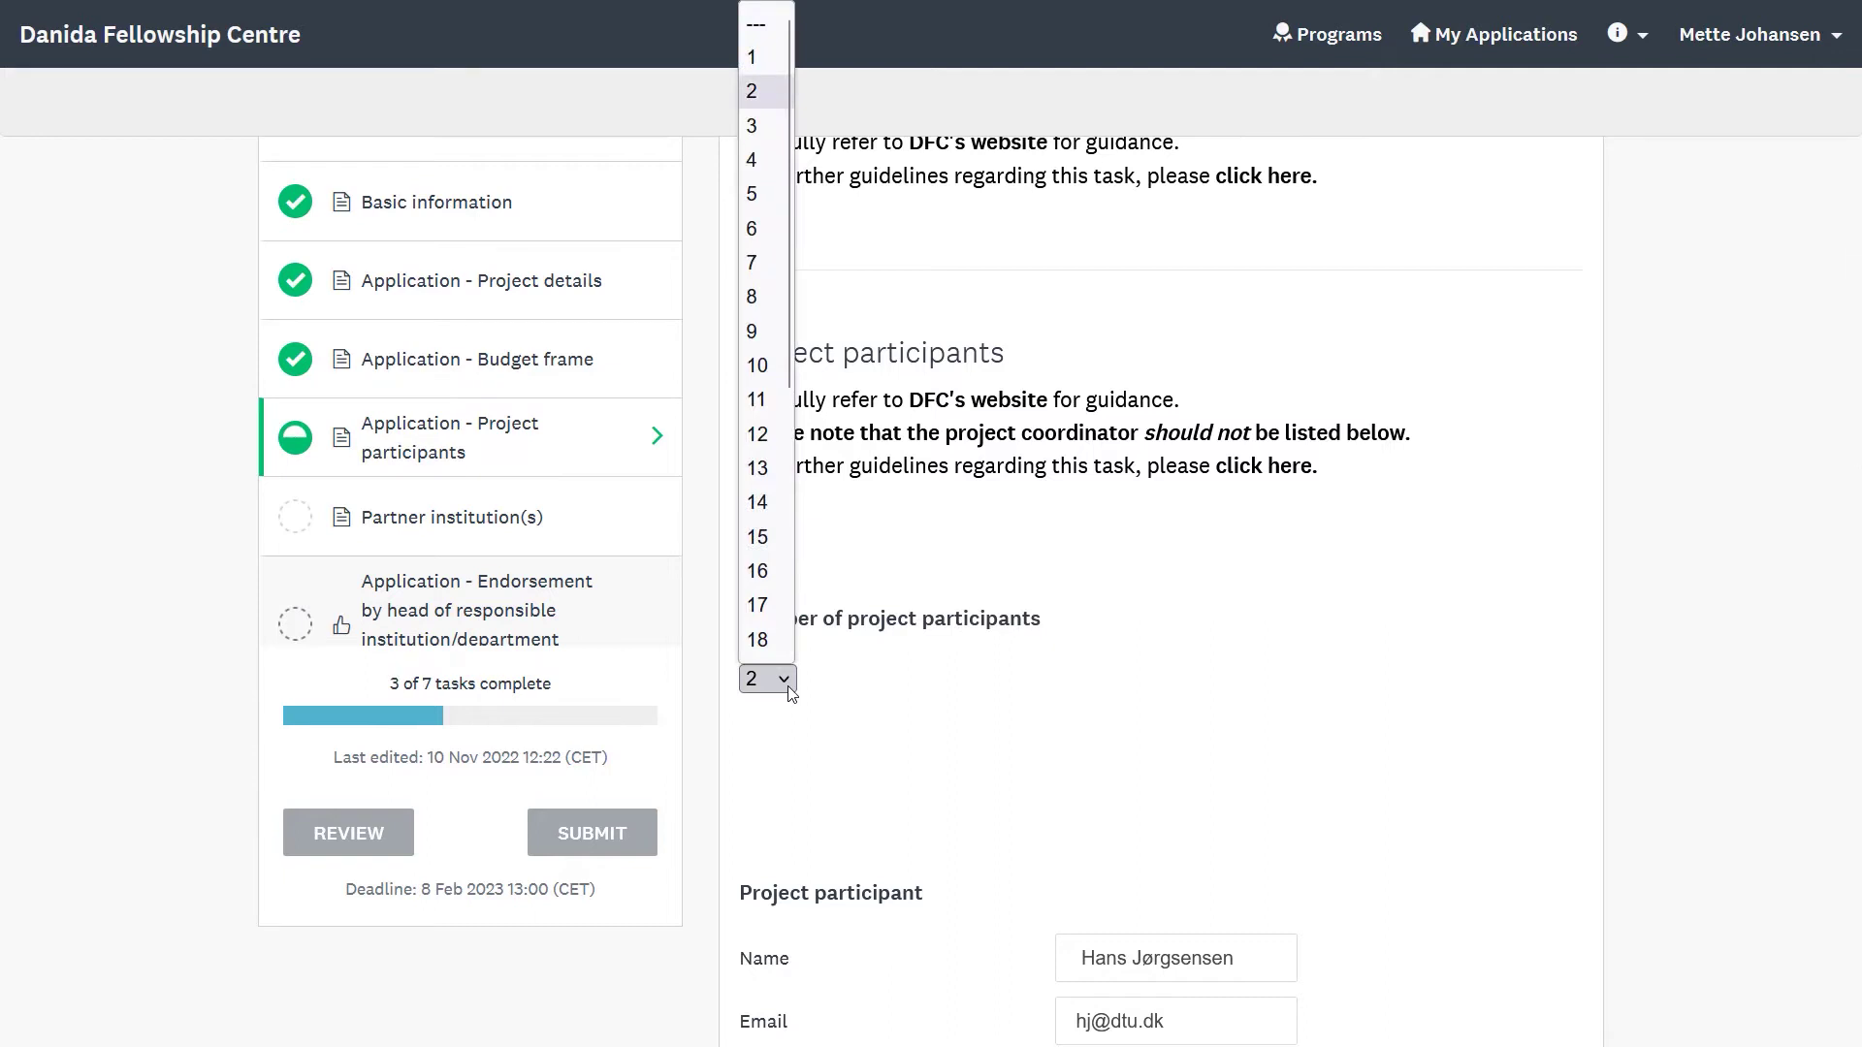
pyautogui.click(756, 90)
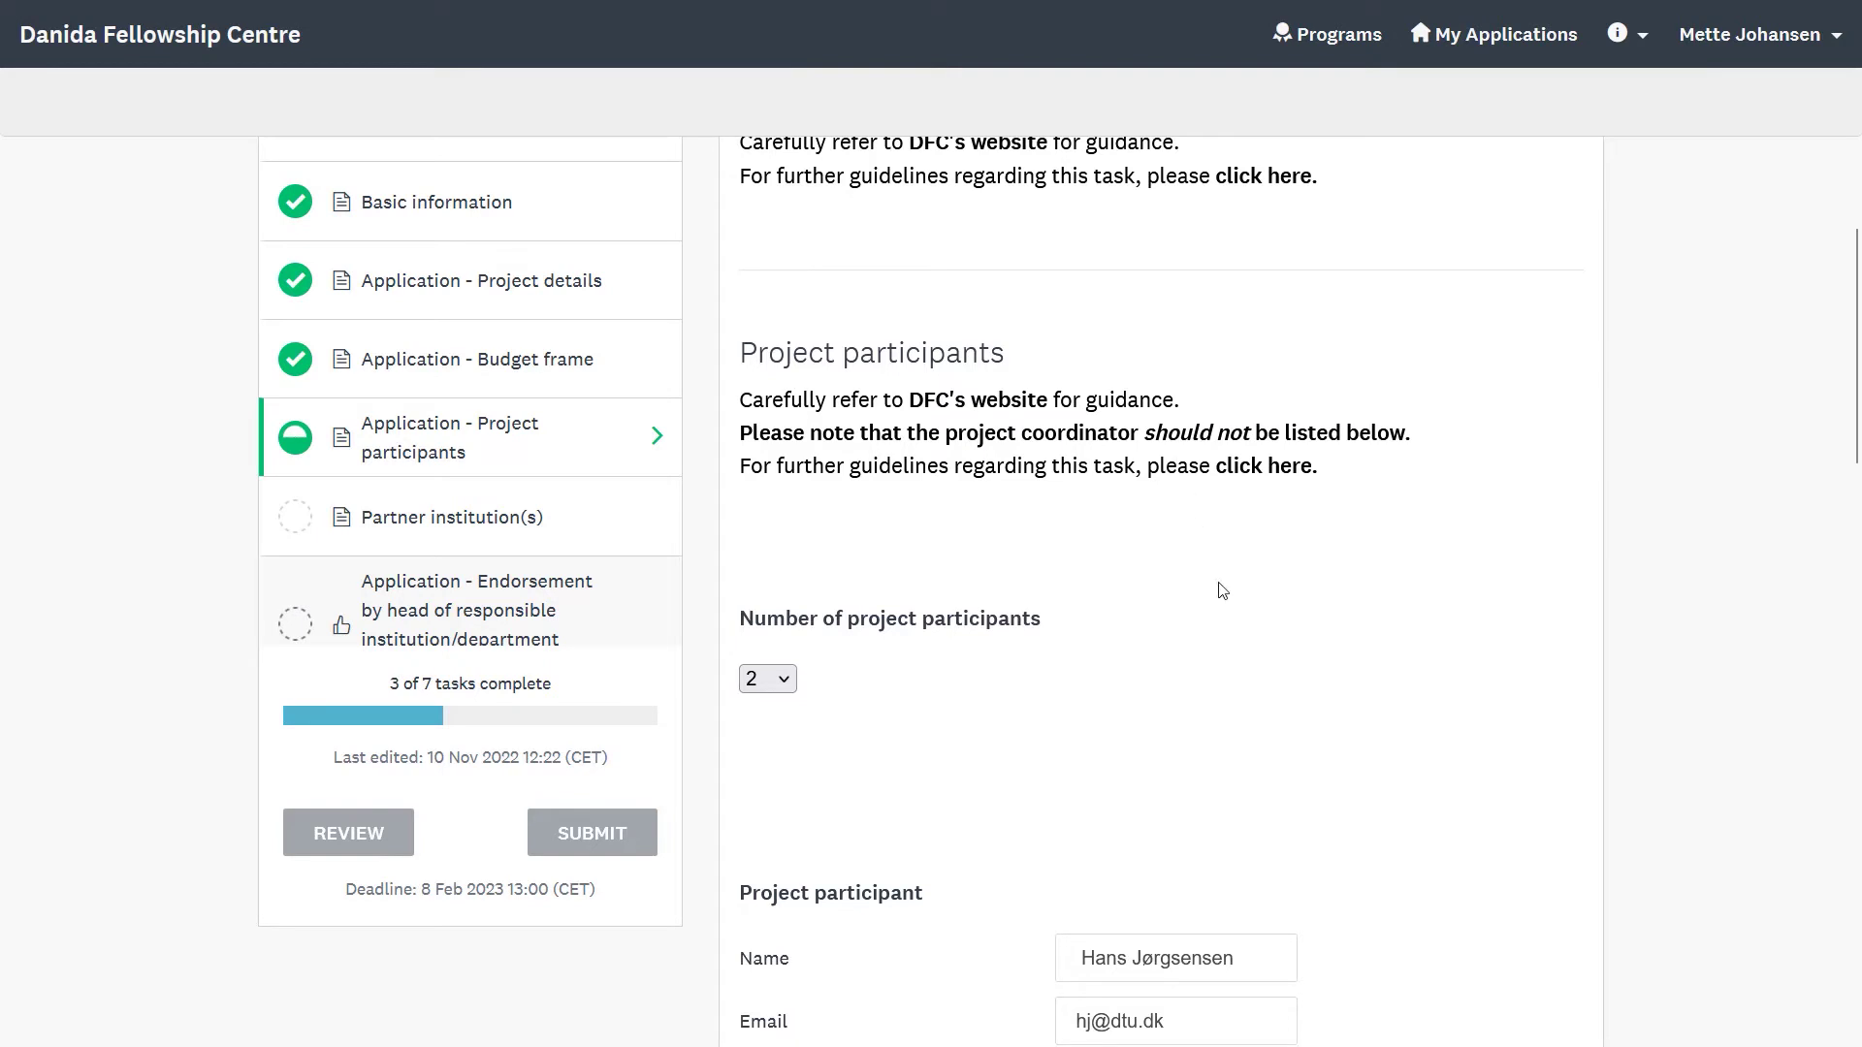
# Raise the number of project participants to 3
pyautogui.scroll(-2, 1241, 683)
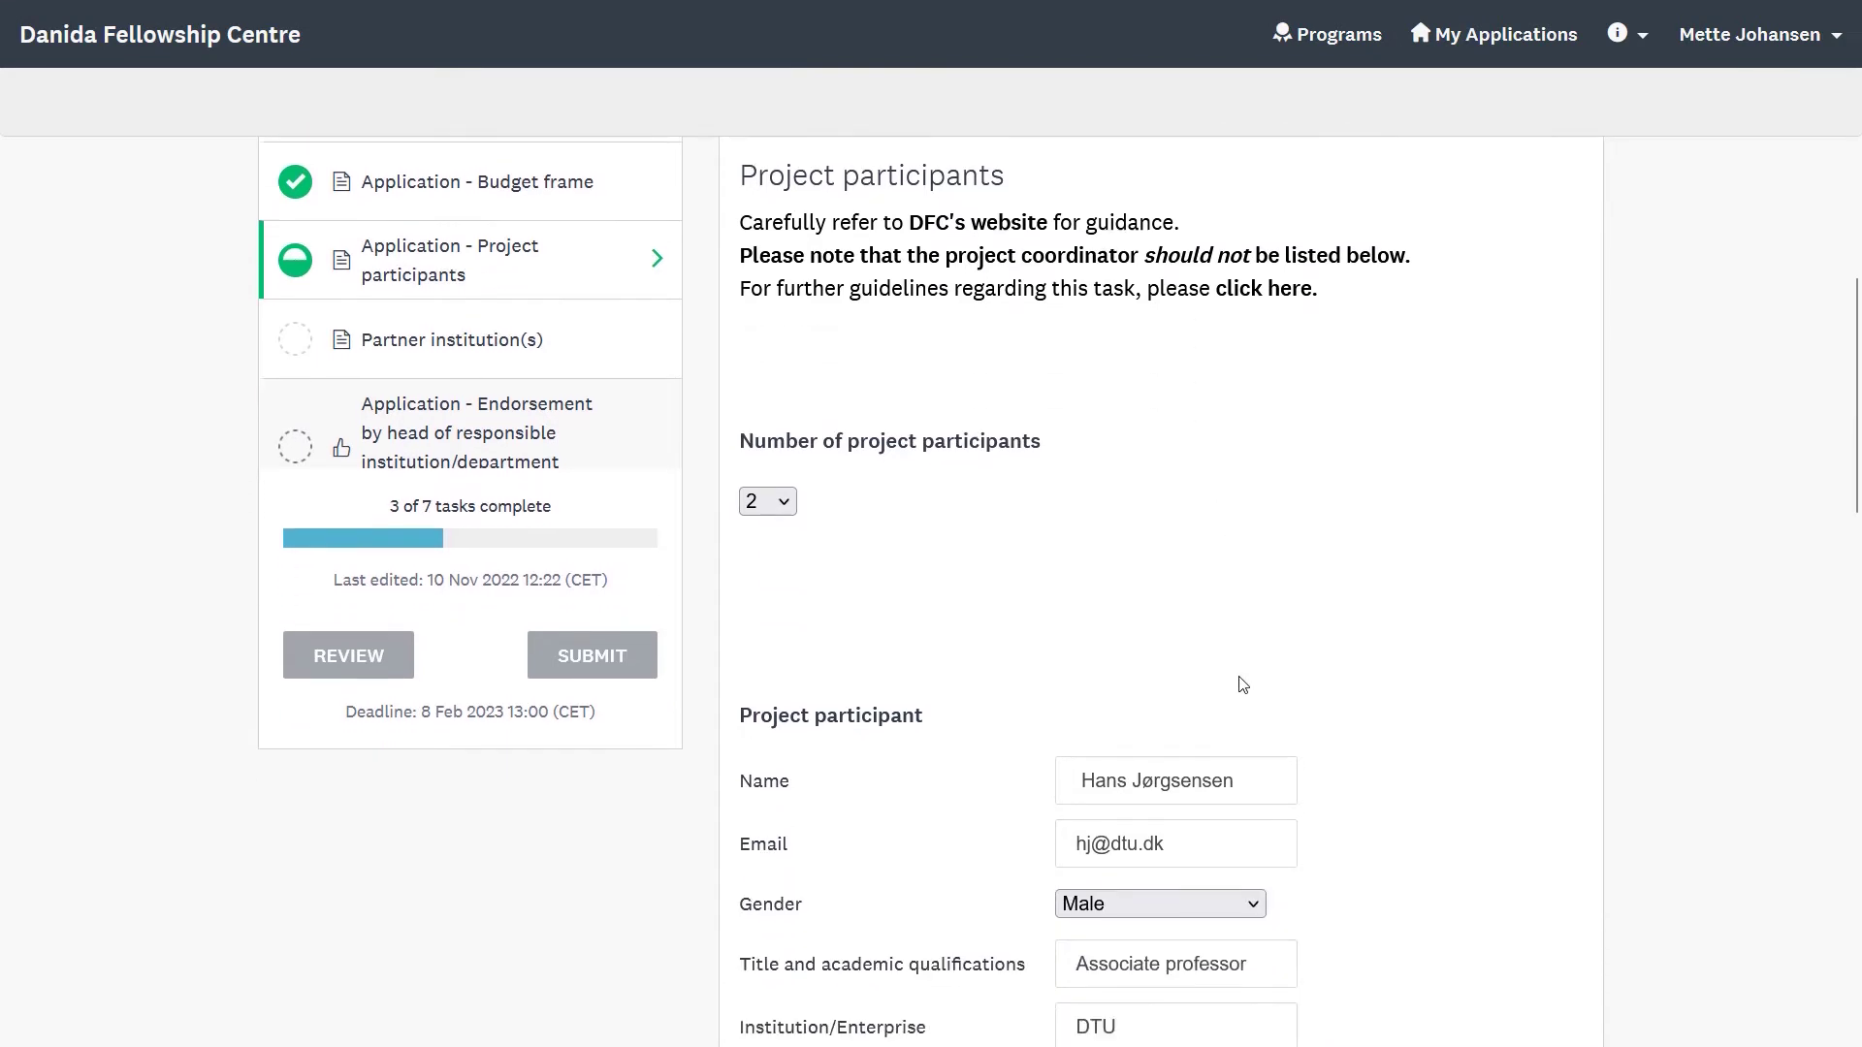
pyautogui.scroll(-4, 1243, 685)
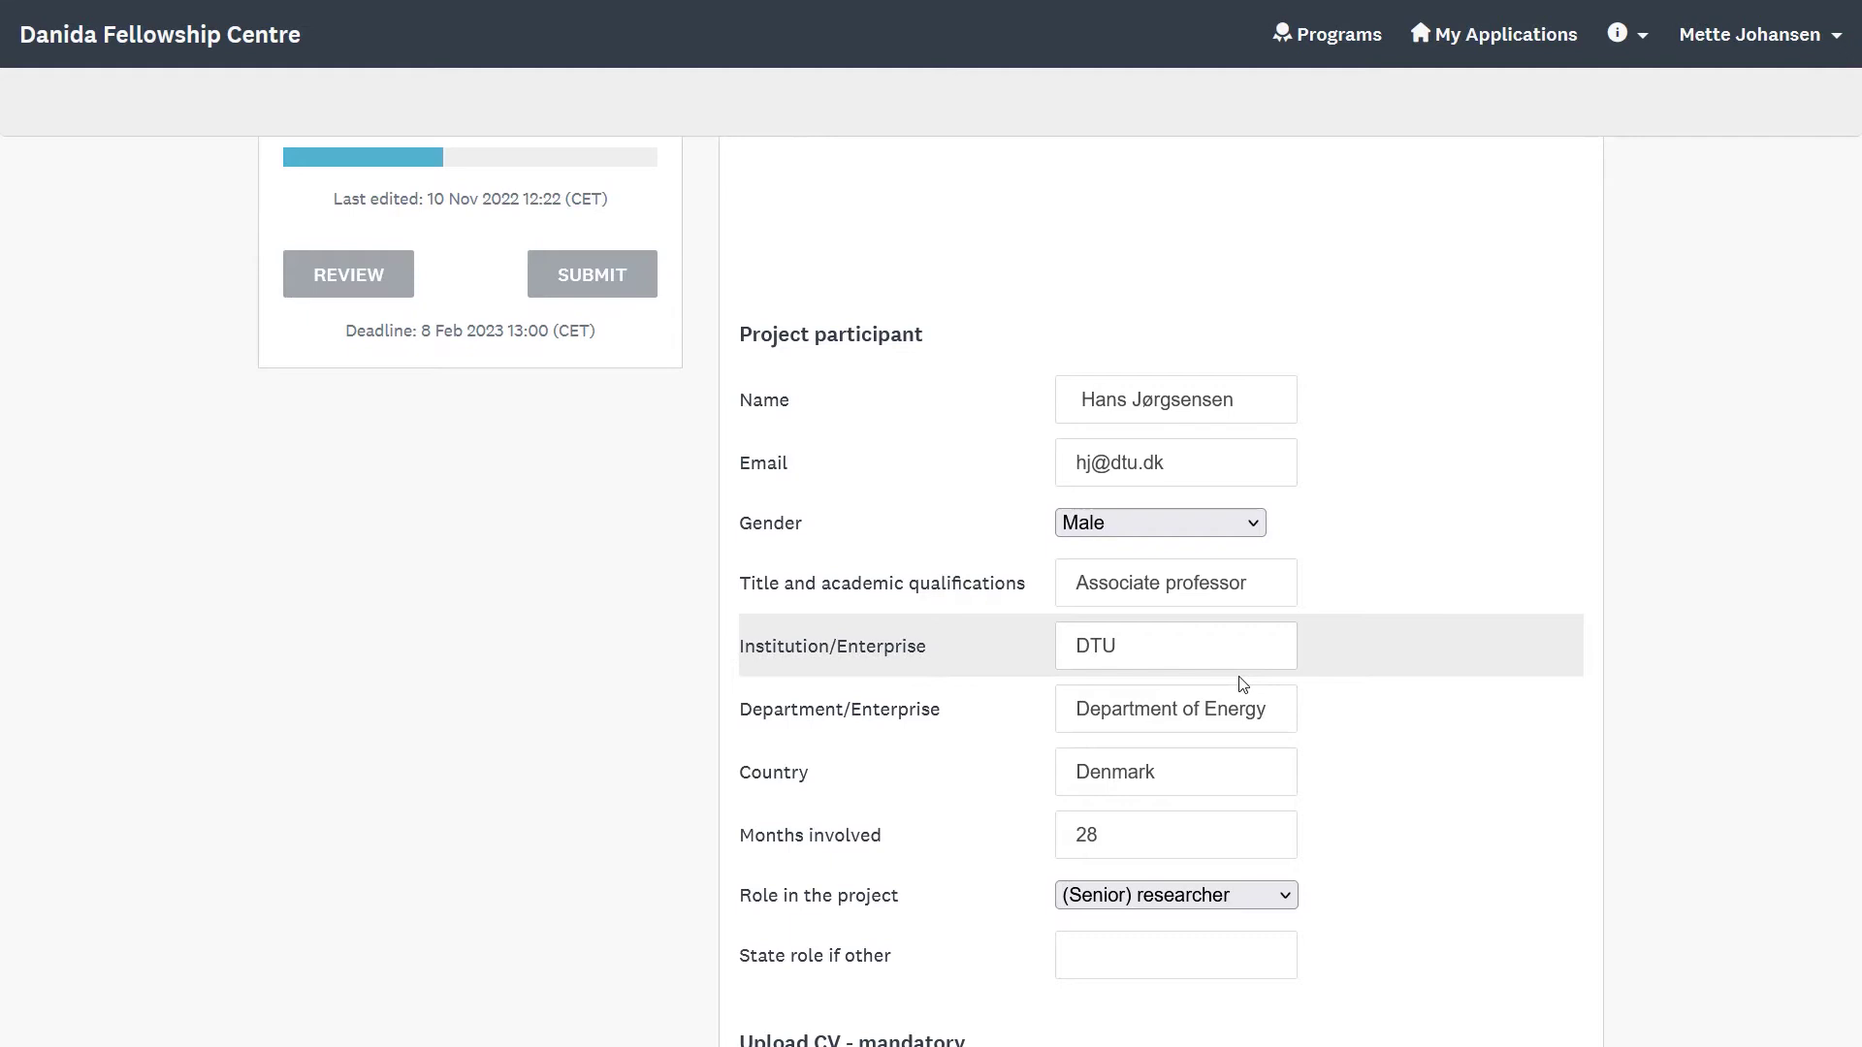
pyautogui.scroll(-4, 1243, 685)
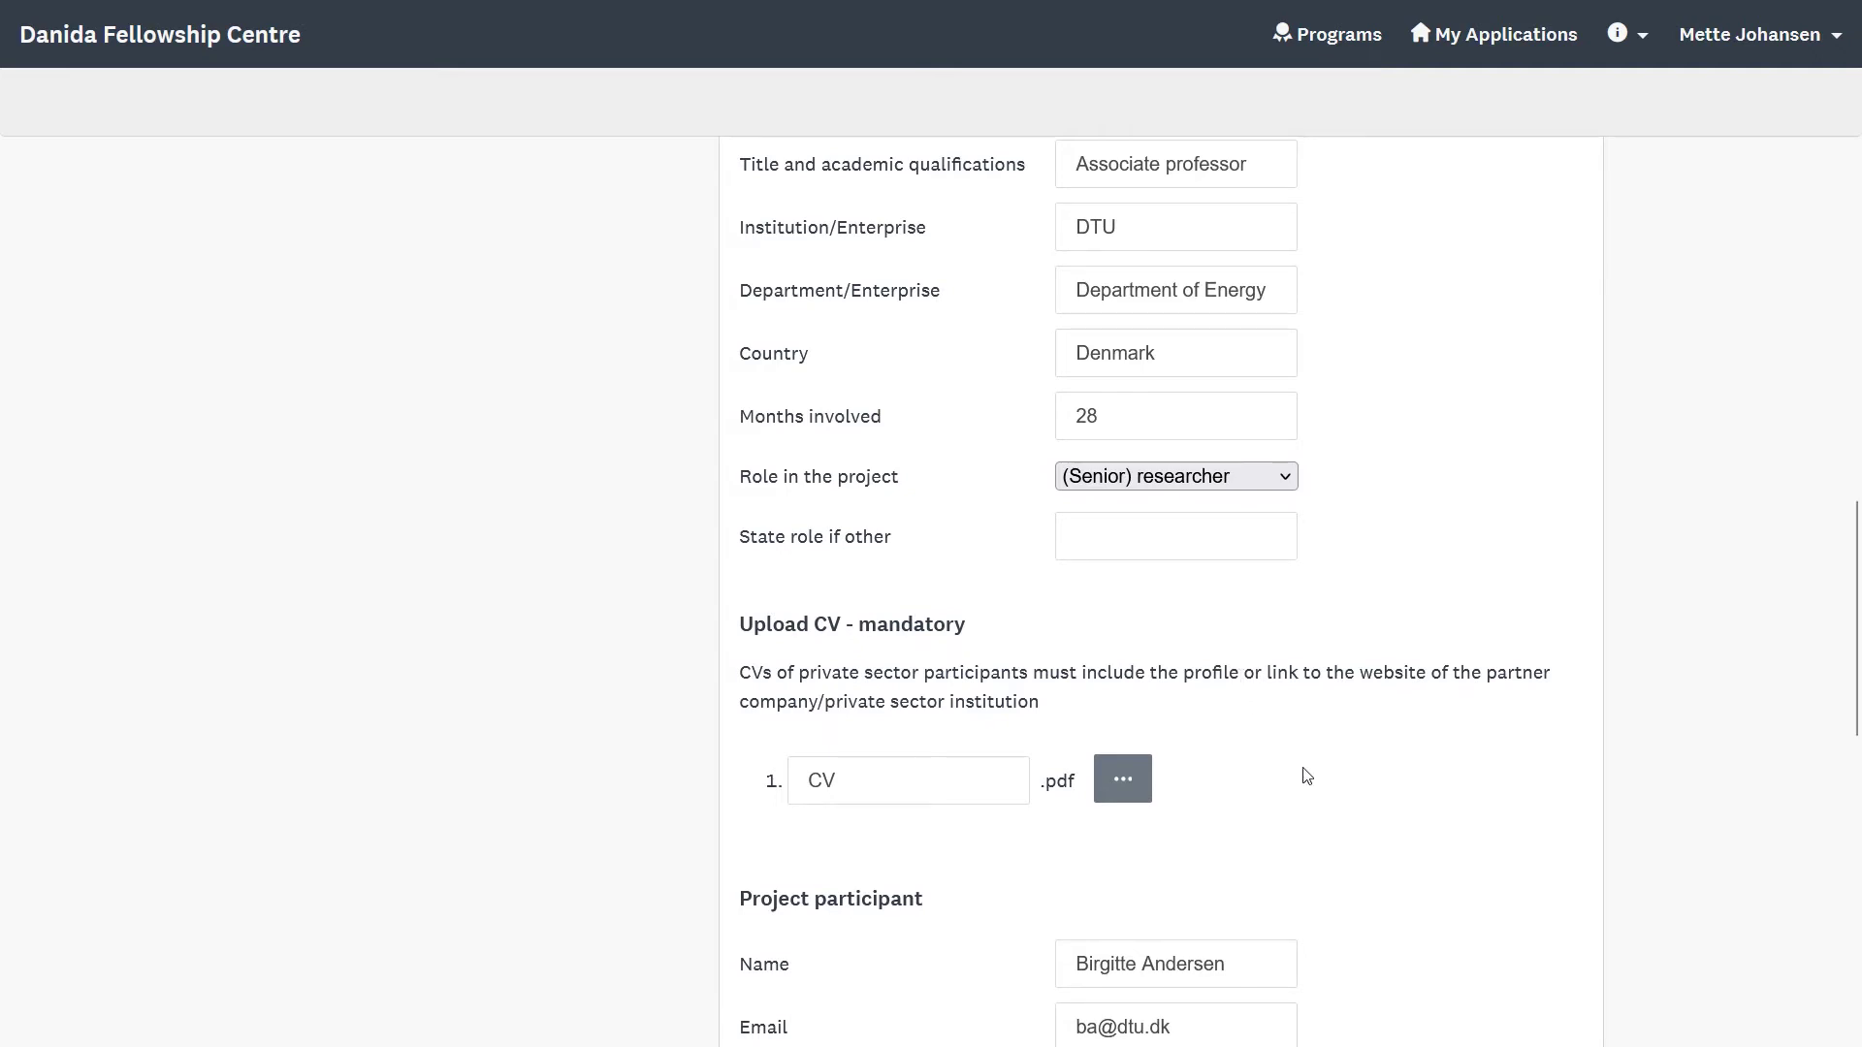
pyautogui.scroll(-1, 1306, 775)
pyautogui.scroll(7, 1306, 775)
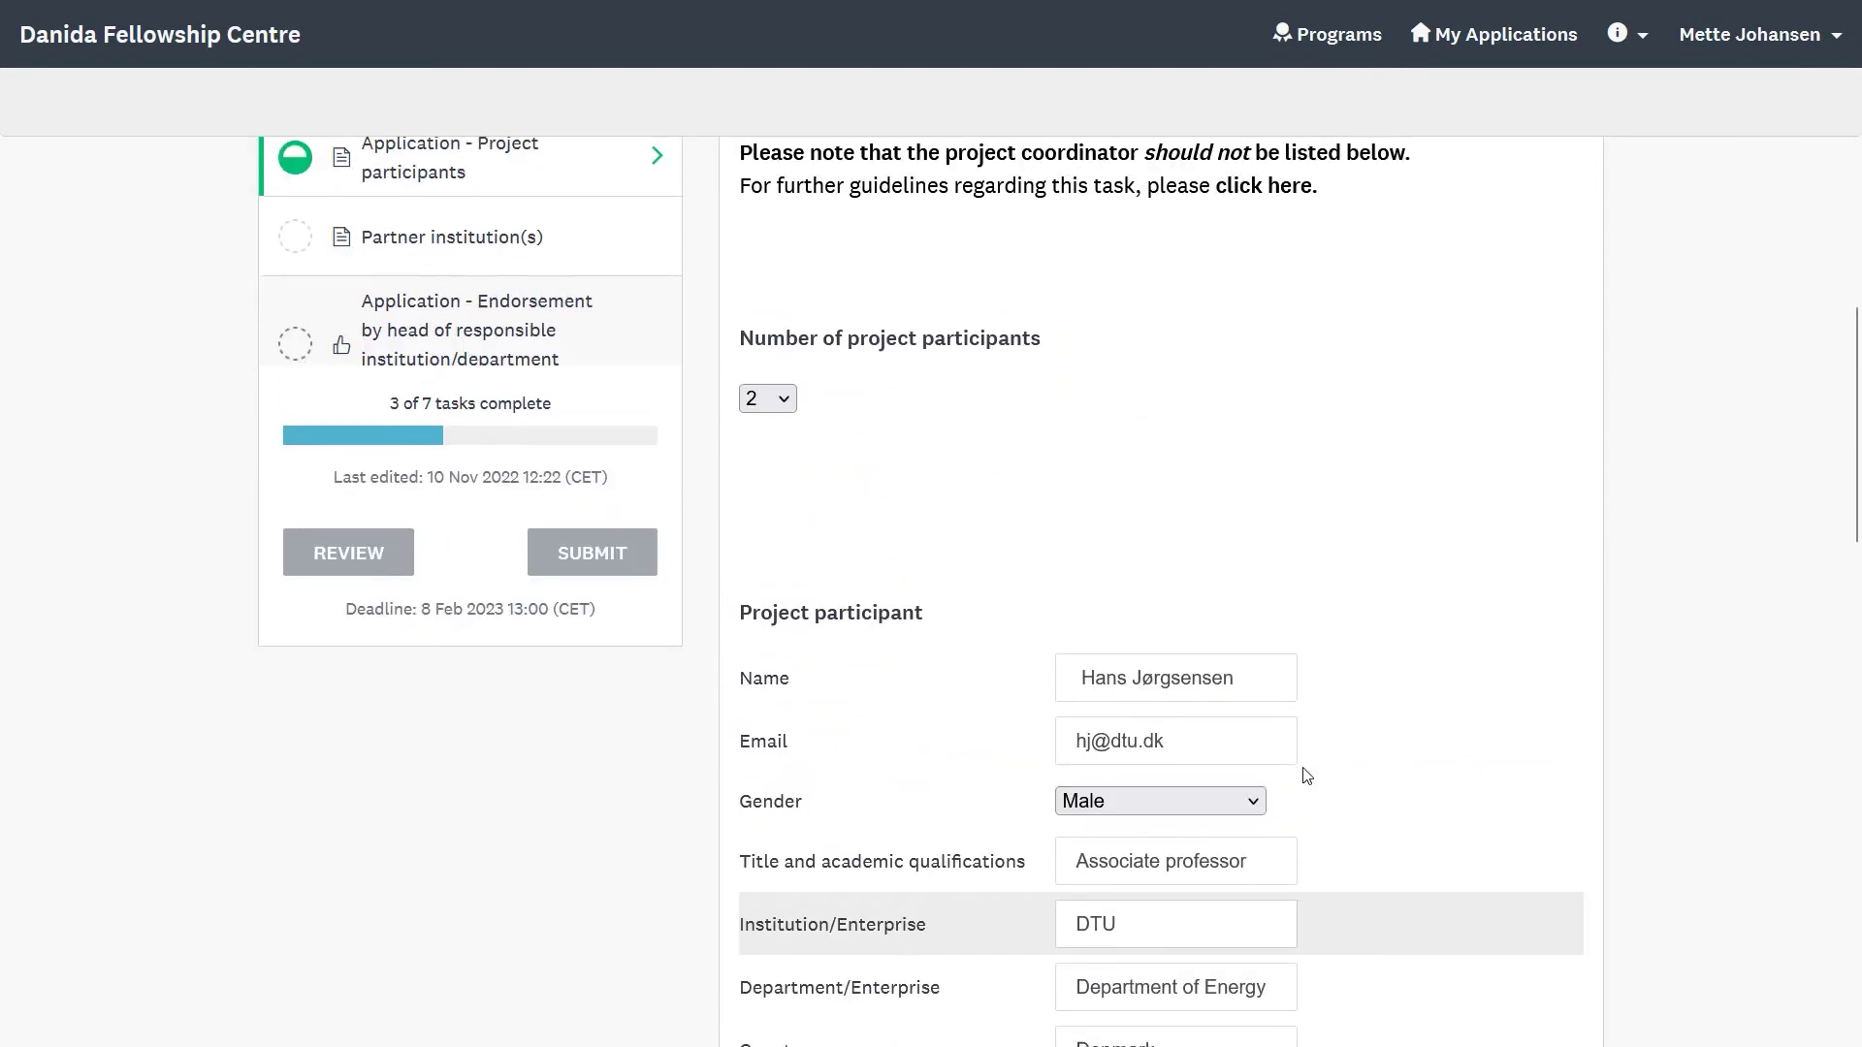
pyautogui.click(783, 454)
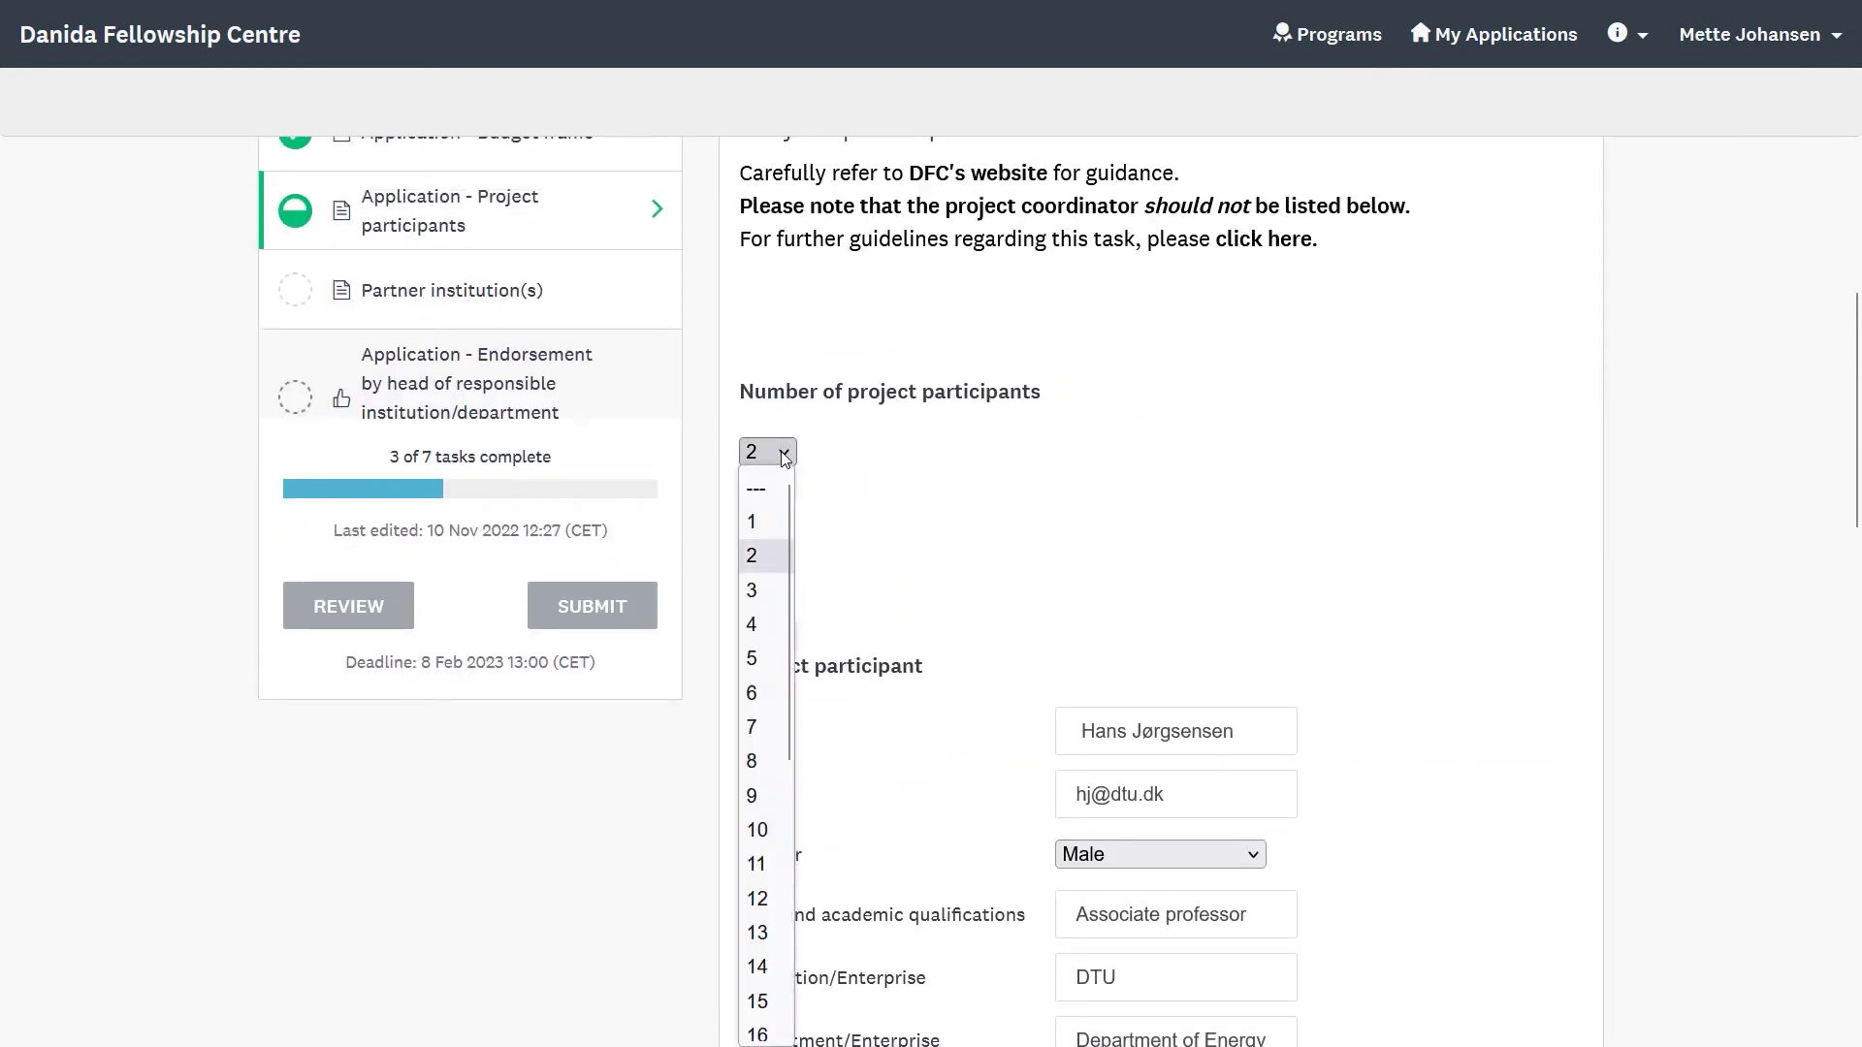
pyautogui.click(771, 592)
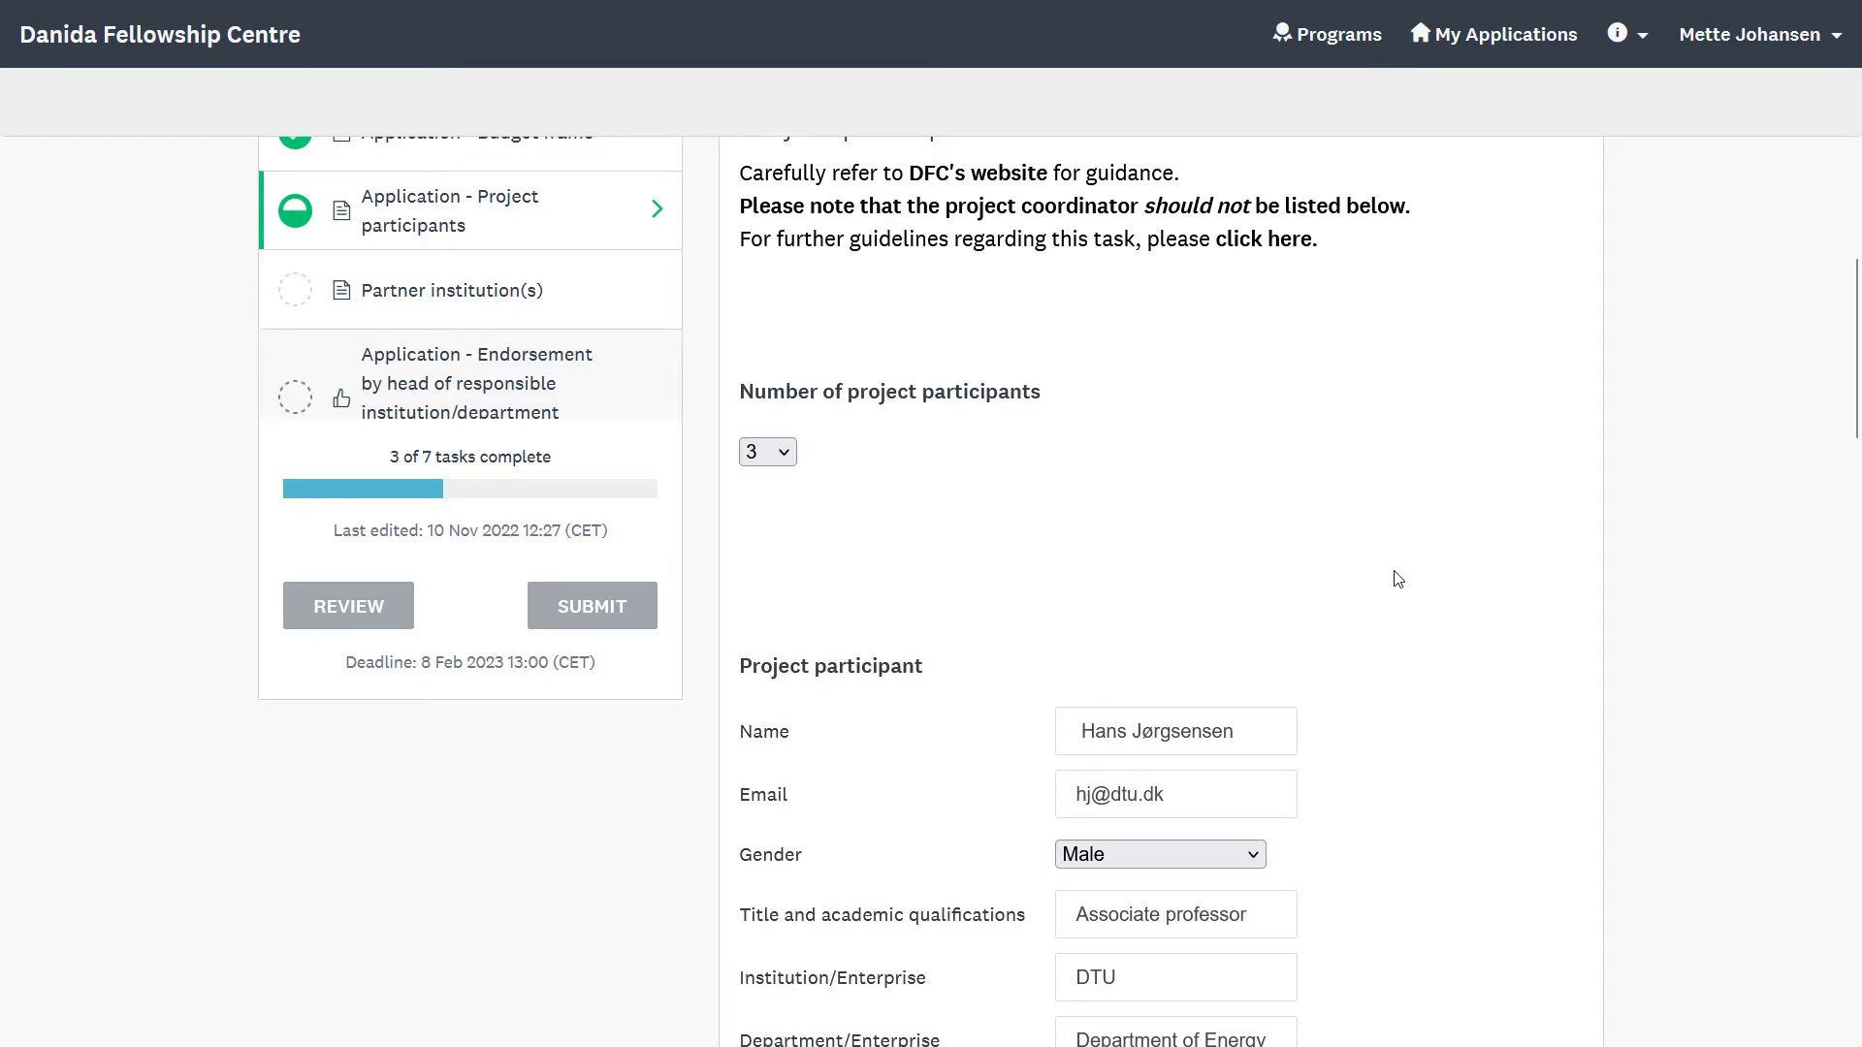
# Set the number of project participants back to 2
pyautogui.scroll(-3, 1397, 579)
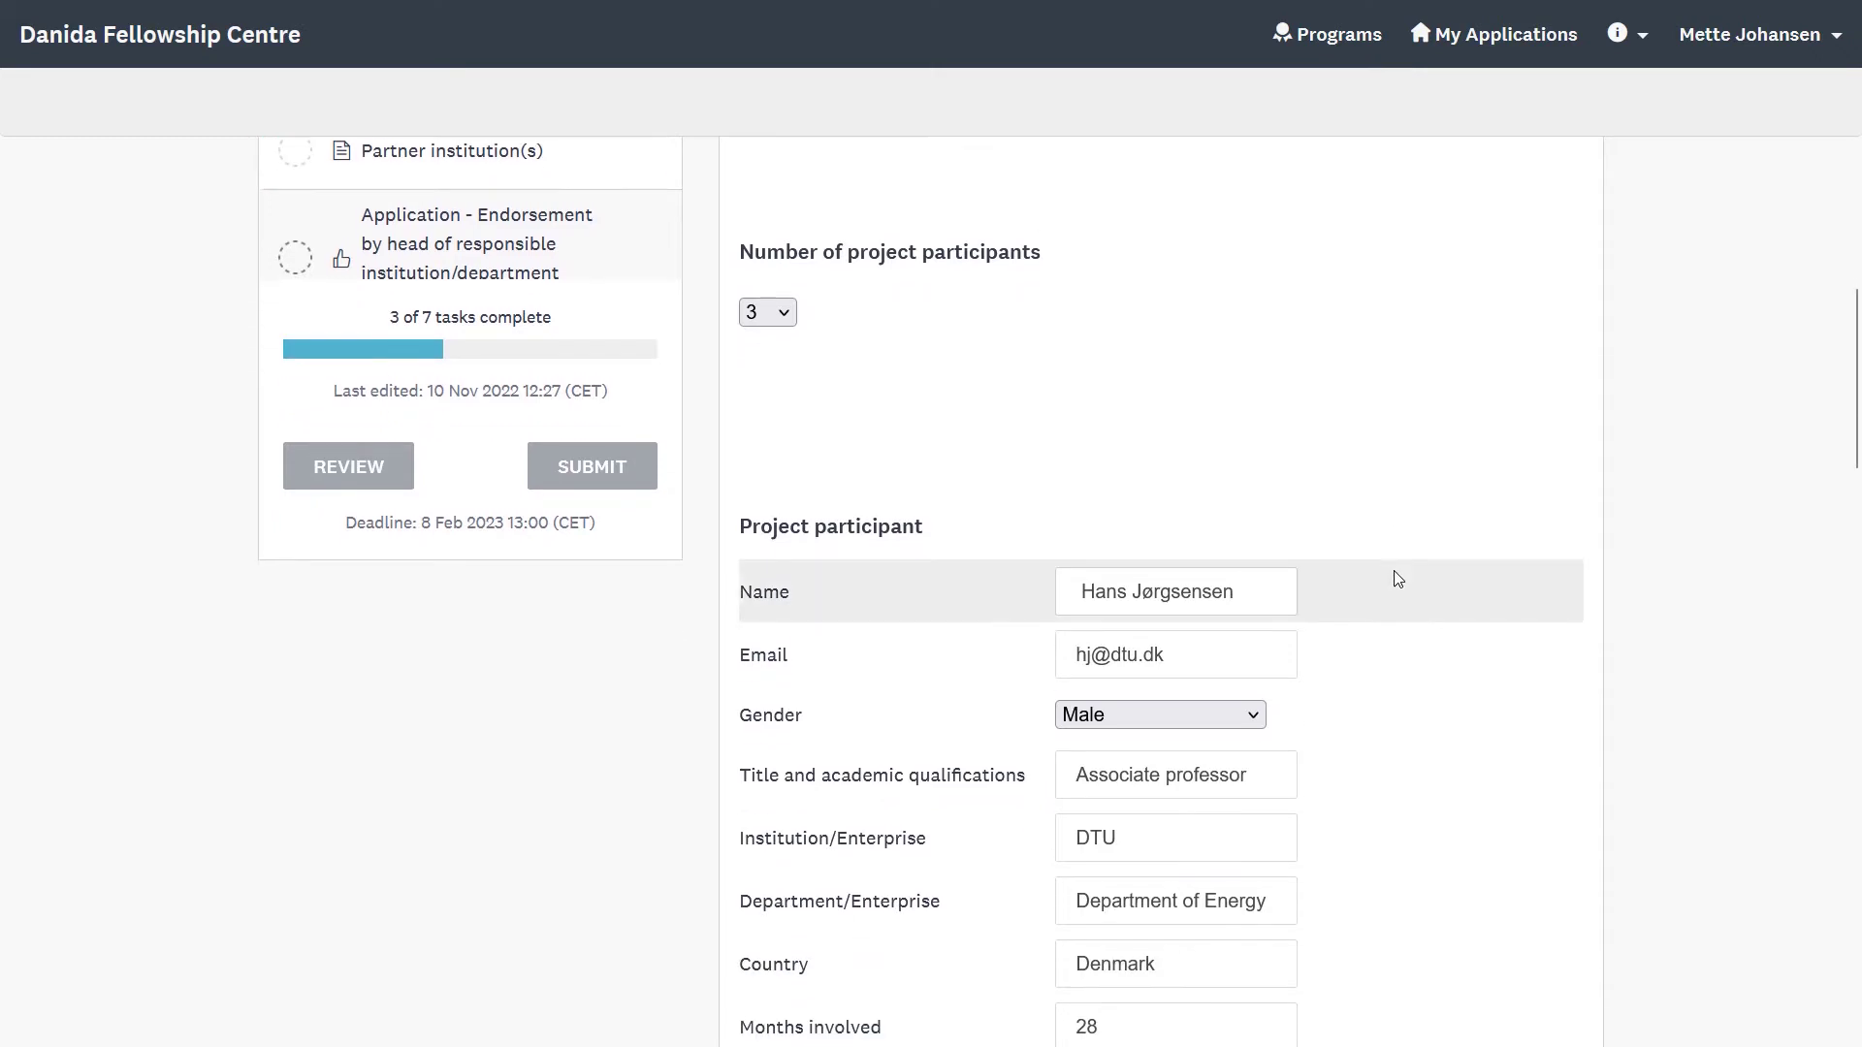
pyautogui.scroll(-1, 1398, 579)
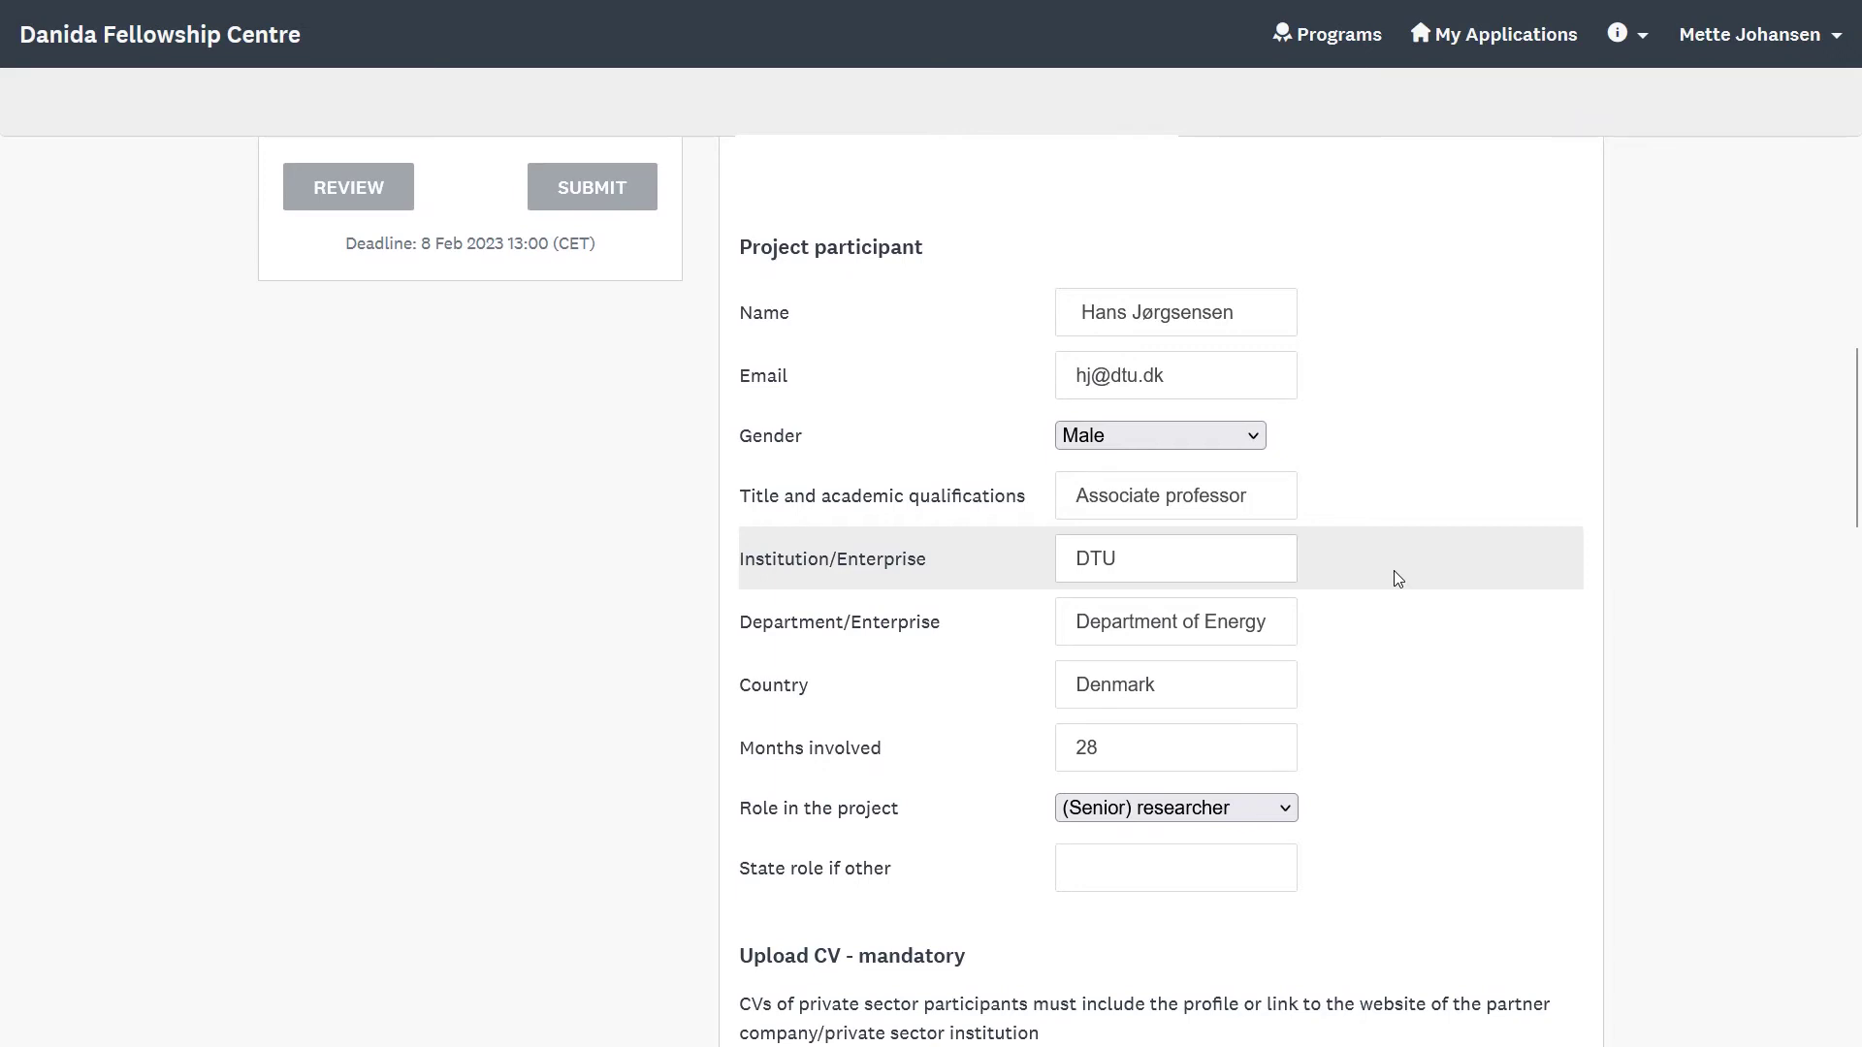
pyautogui.scroll(-3, 1398, 579)
pyautogui.scroll(-1, 1398, 579)
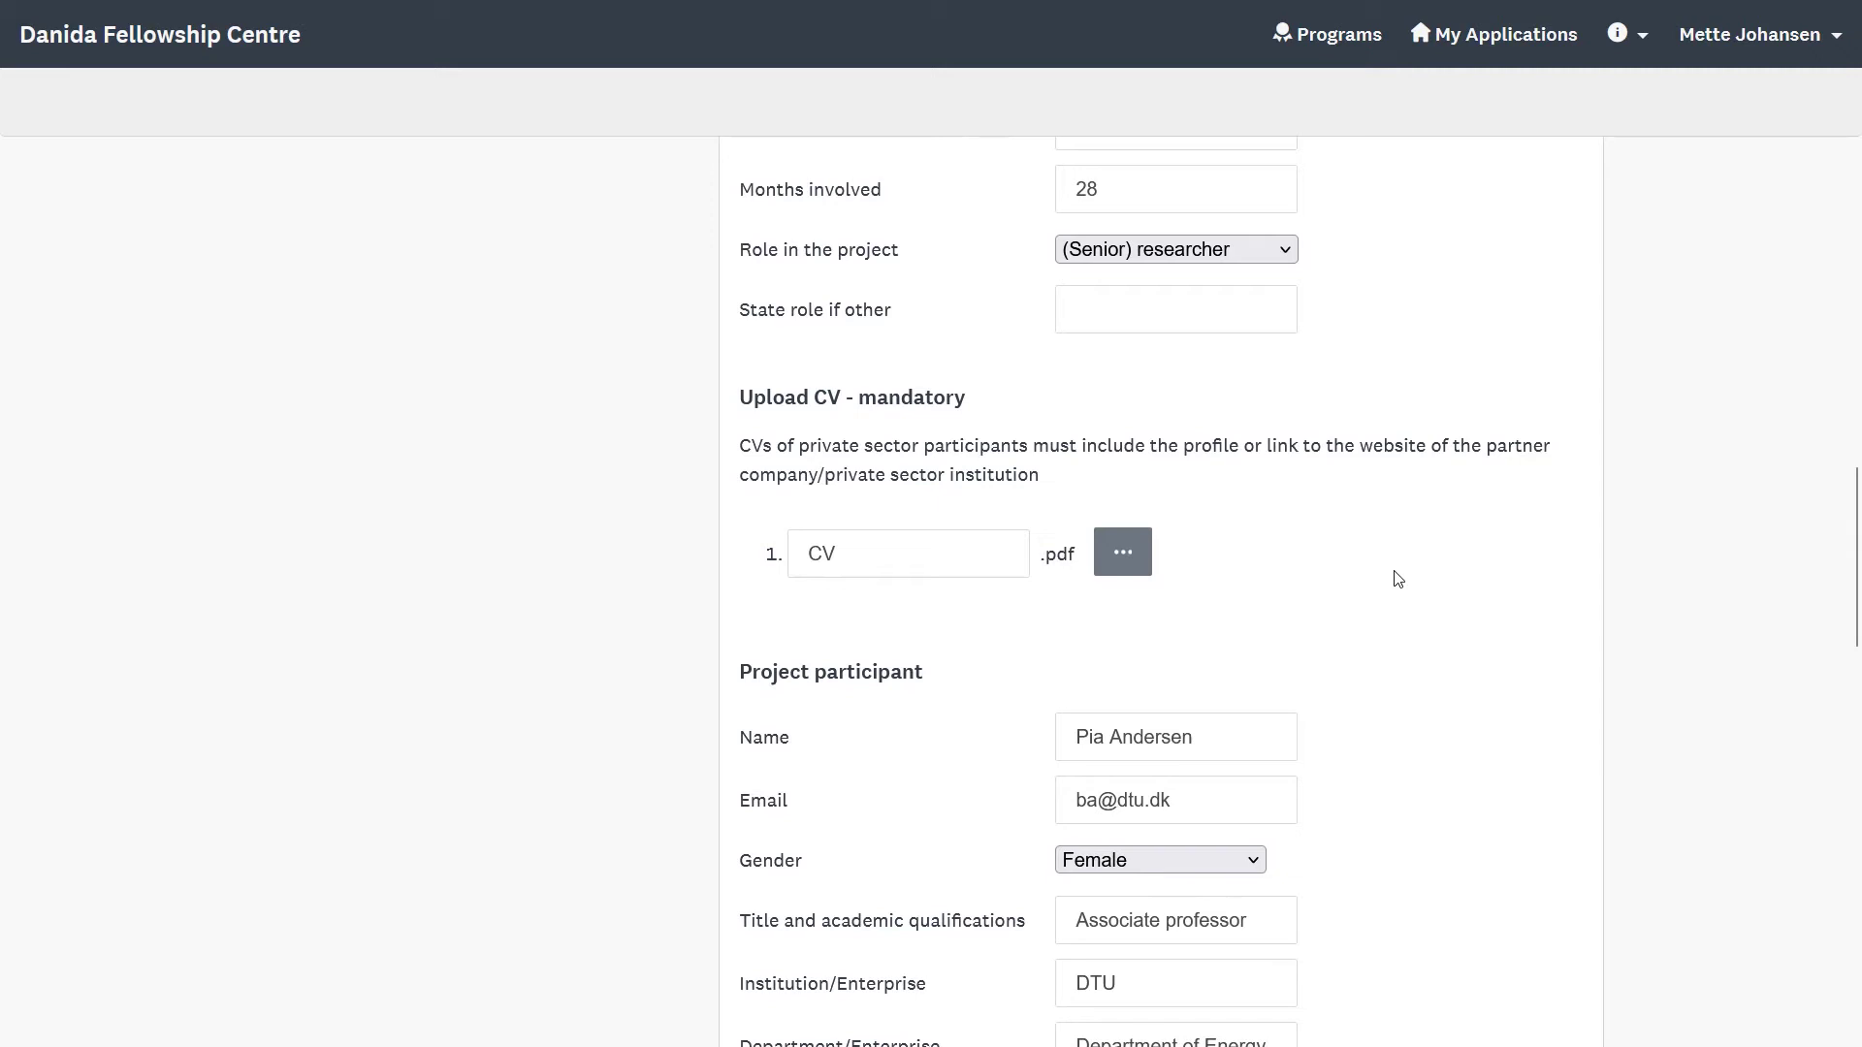
pyautogui.scroll(-1, 1398, 578)
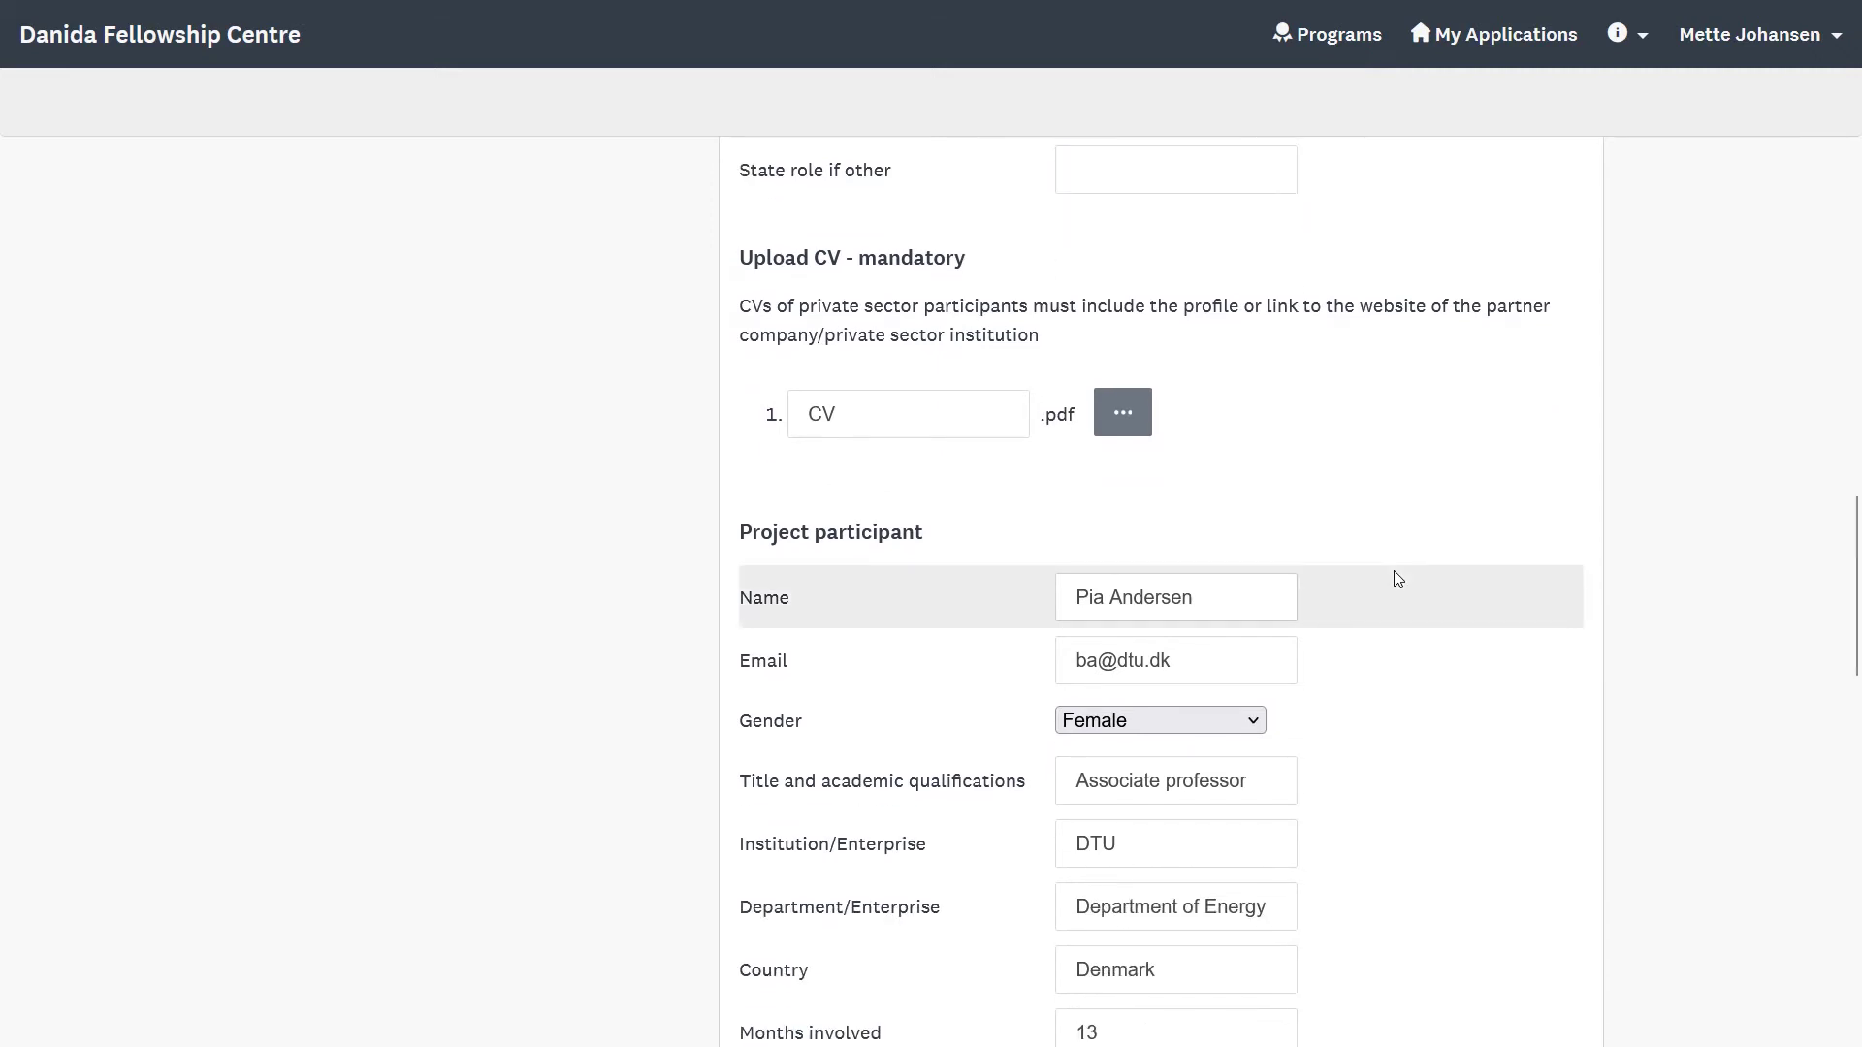
pyautogui.scroll(3, 1397, 579)
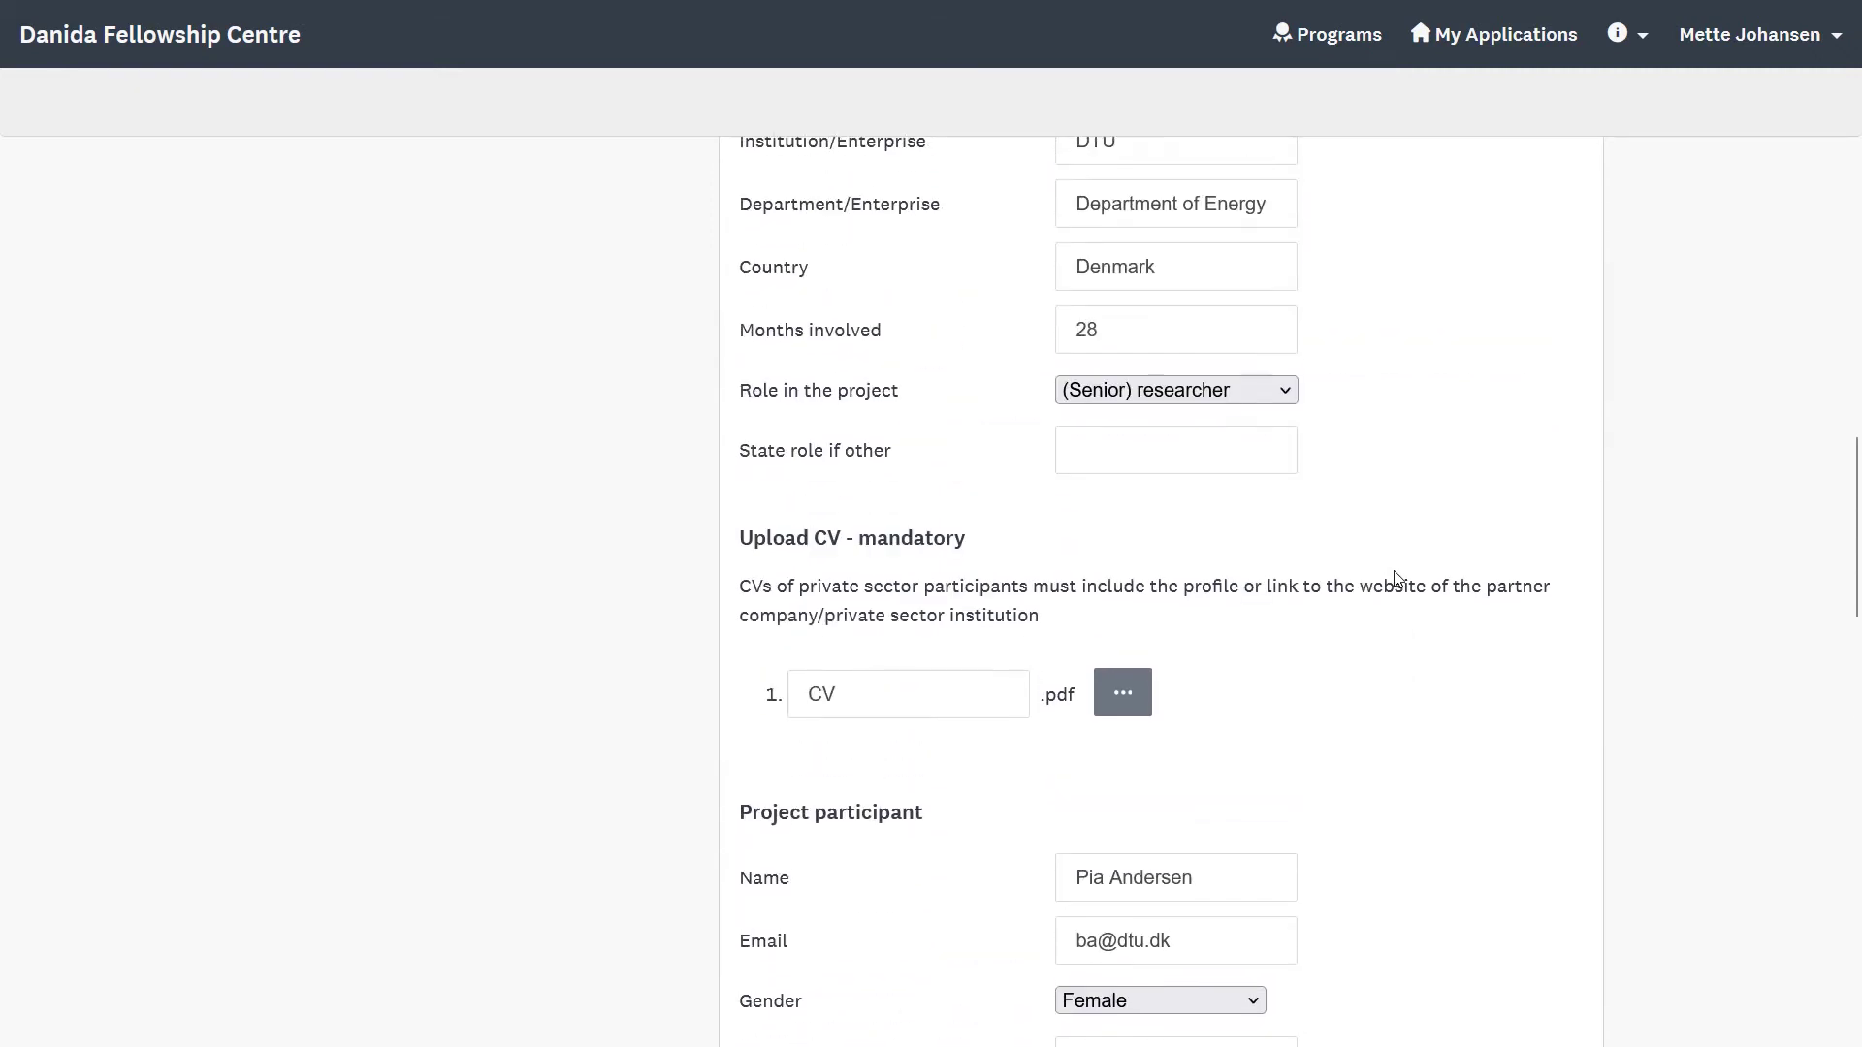
pyautogui.scroll(12, 1398, 579)
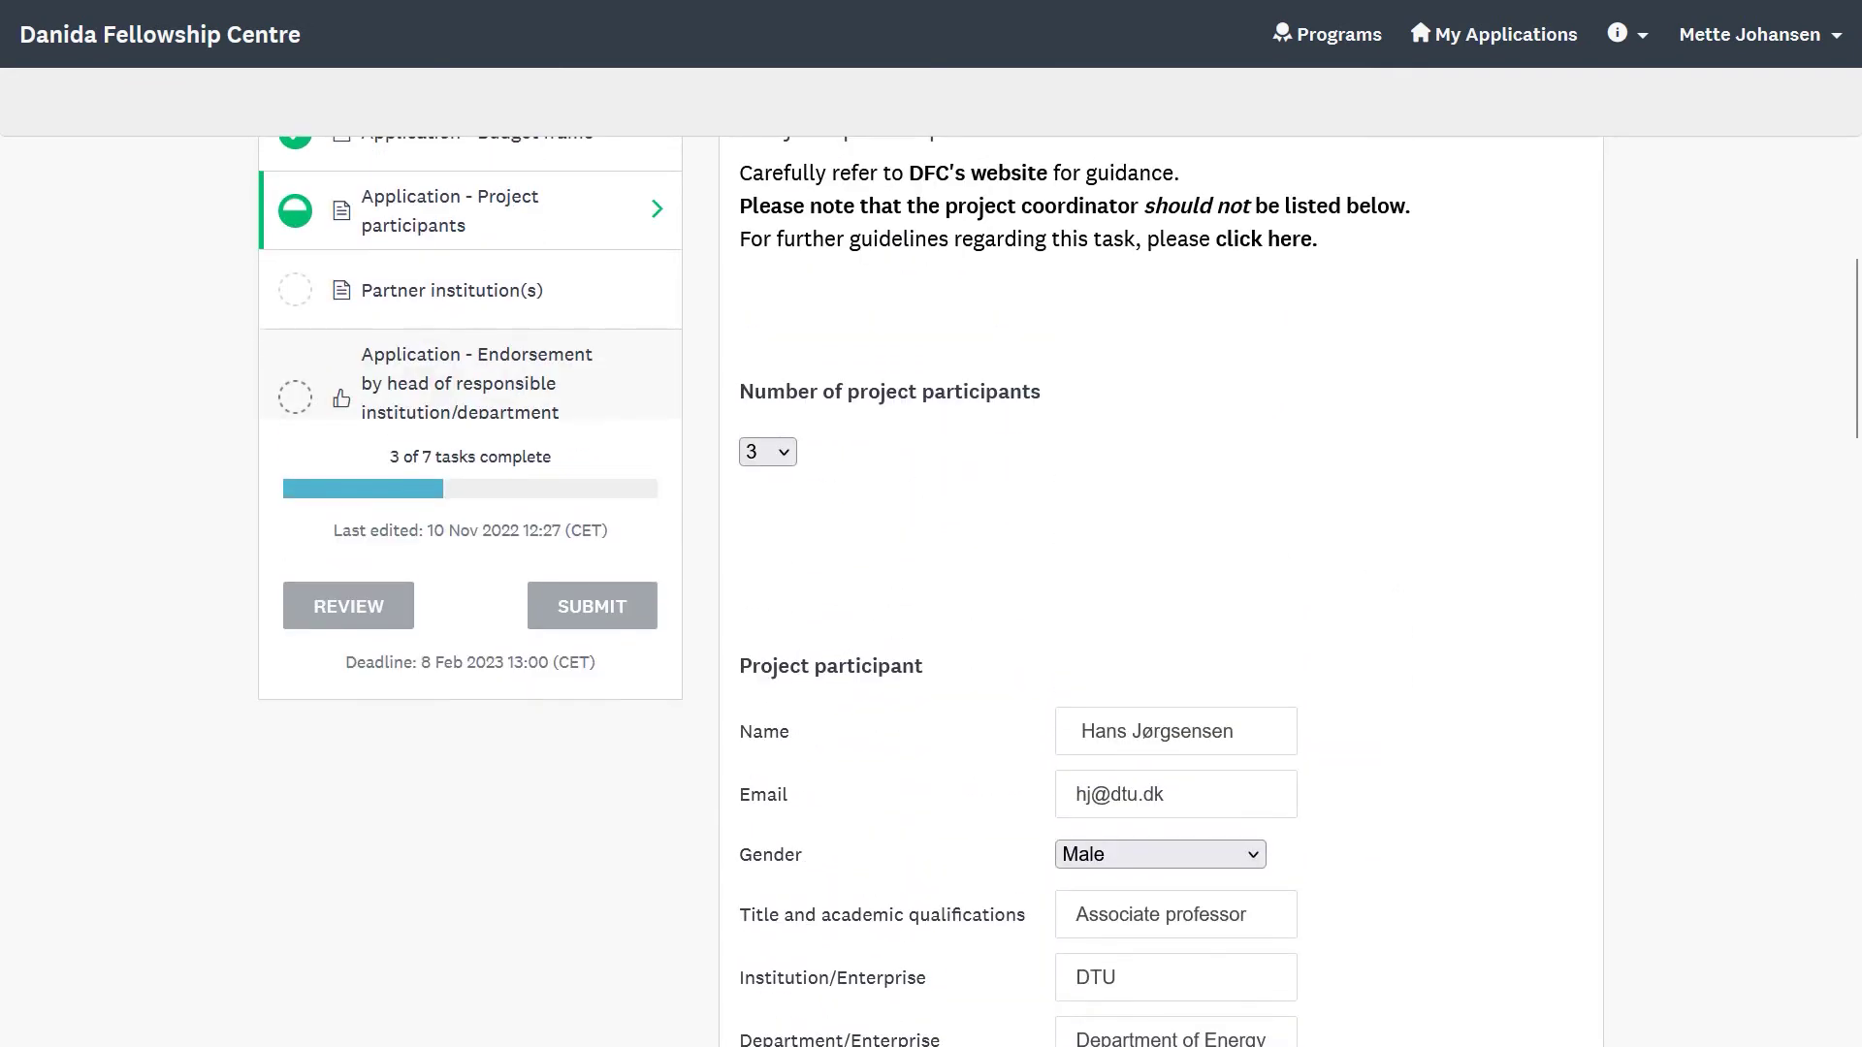
pyautogui.click(782, 454)
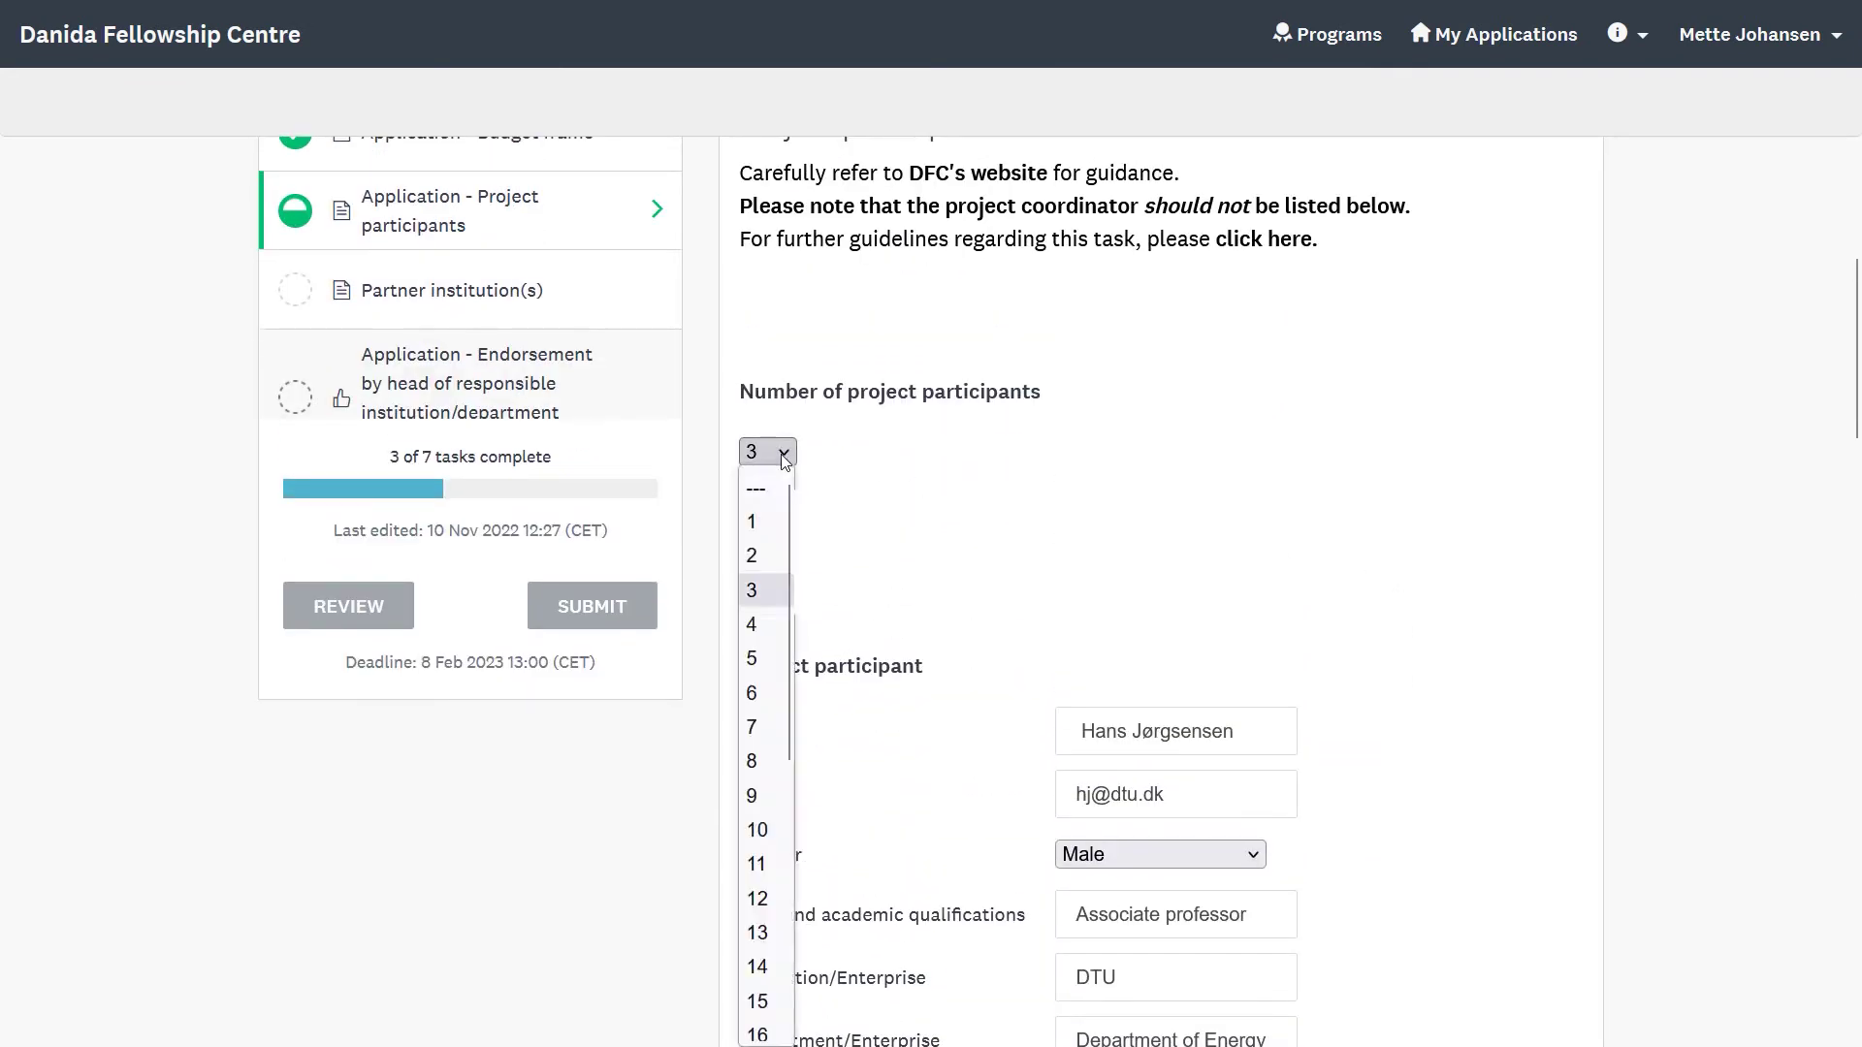
pyautogui.click(768, 557)
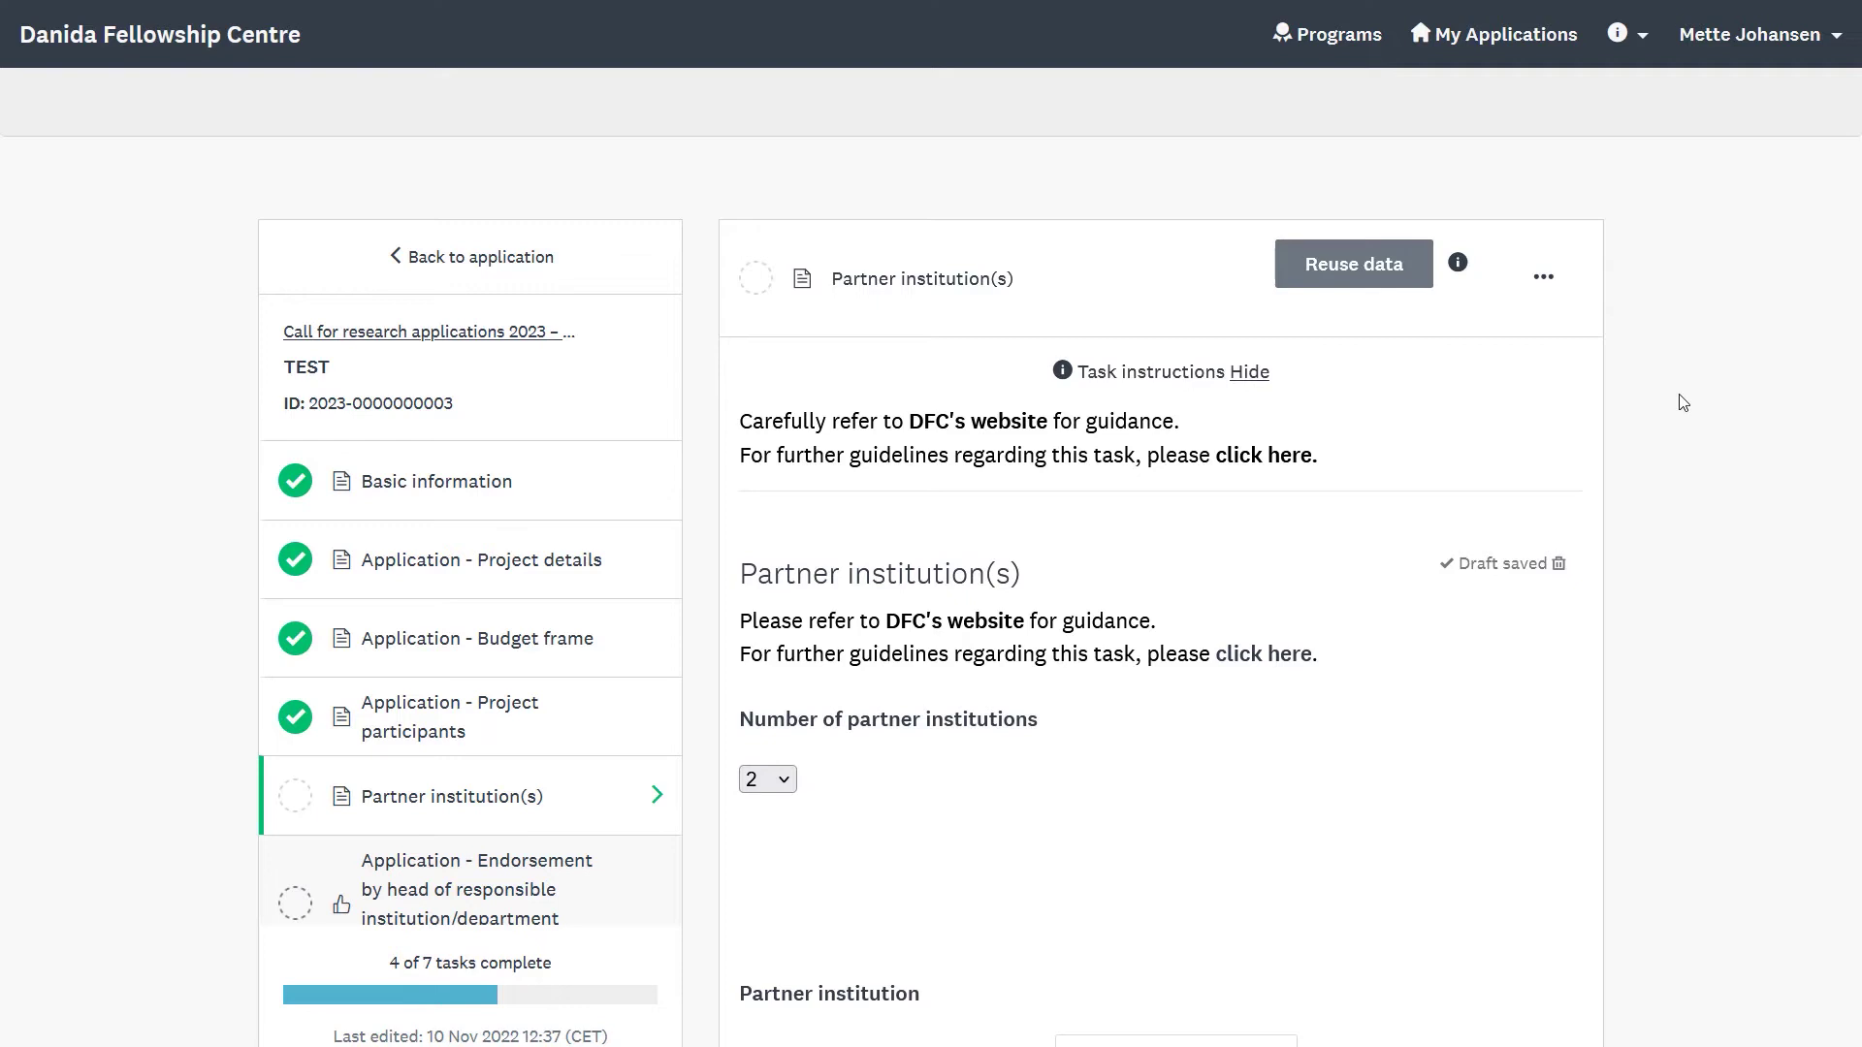
# Scroll through the Partner institution(s) form to its completion controls
pyautogui.scroll(-6, 1684, 403)
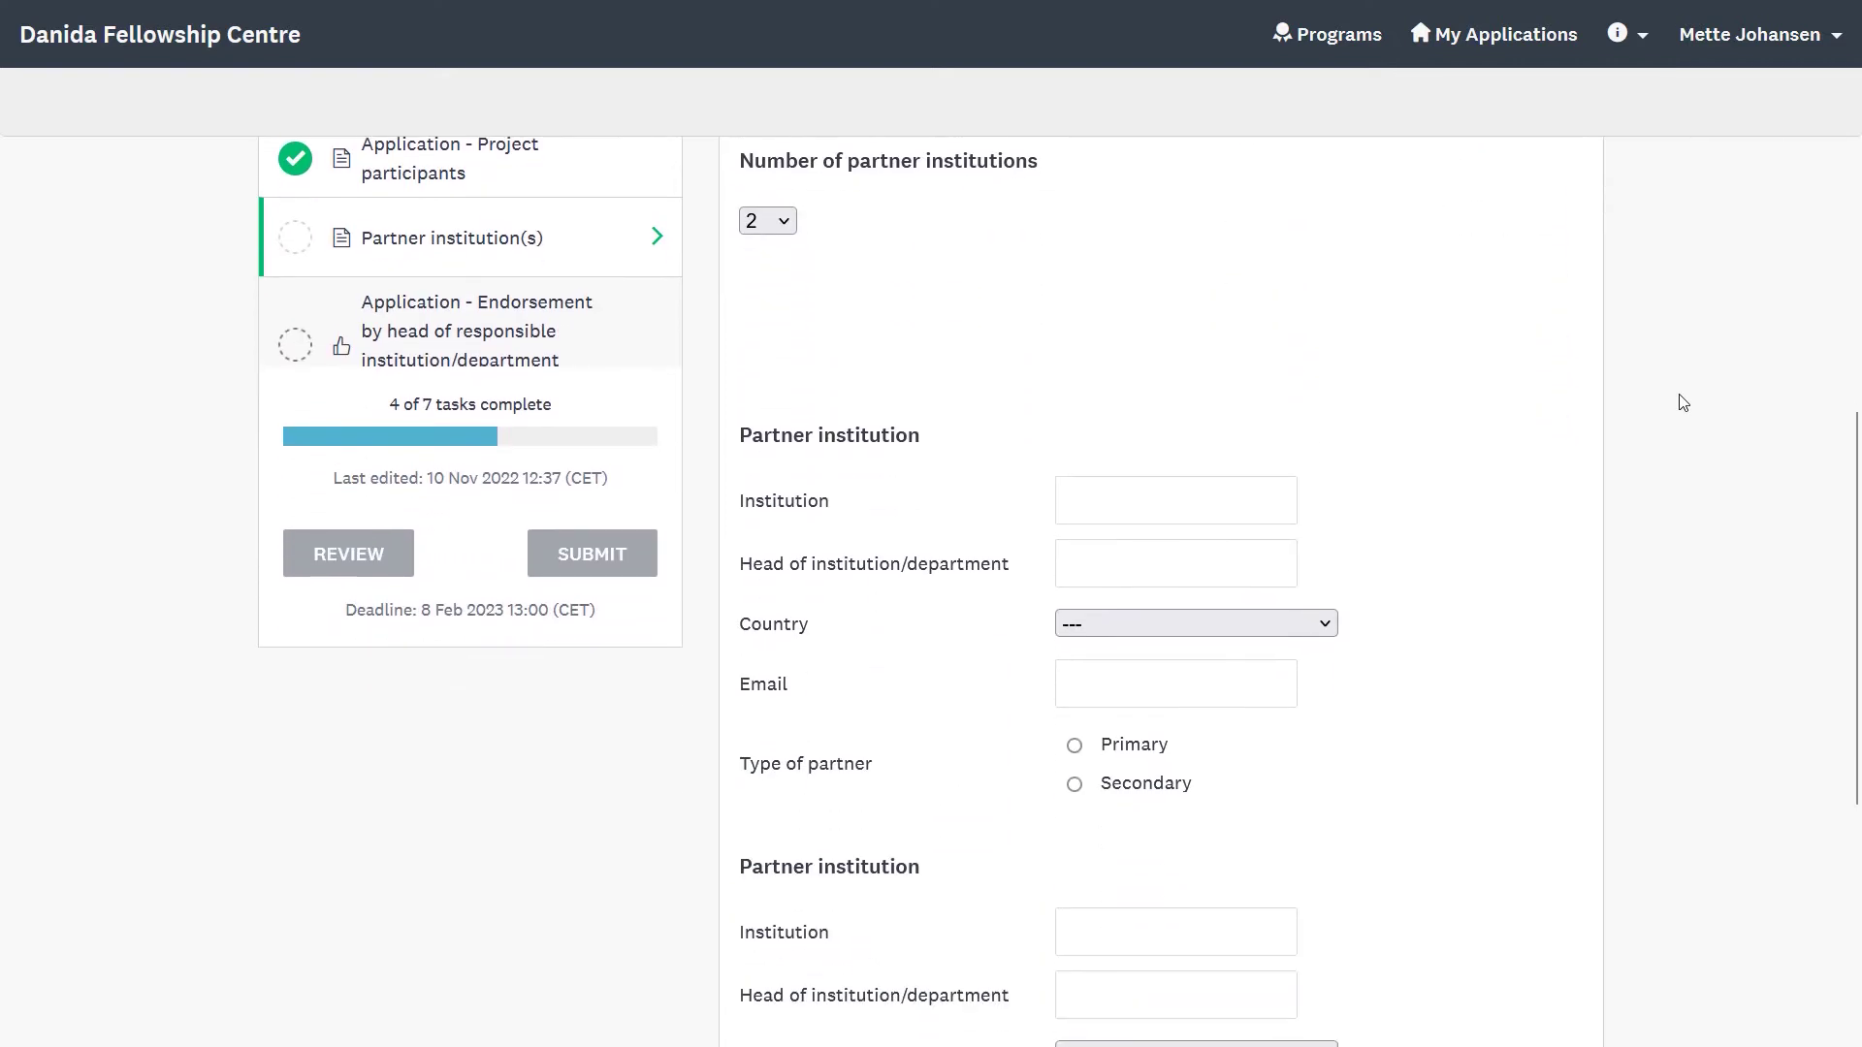
pyautogui.scroll(-5, 1684, 403)
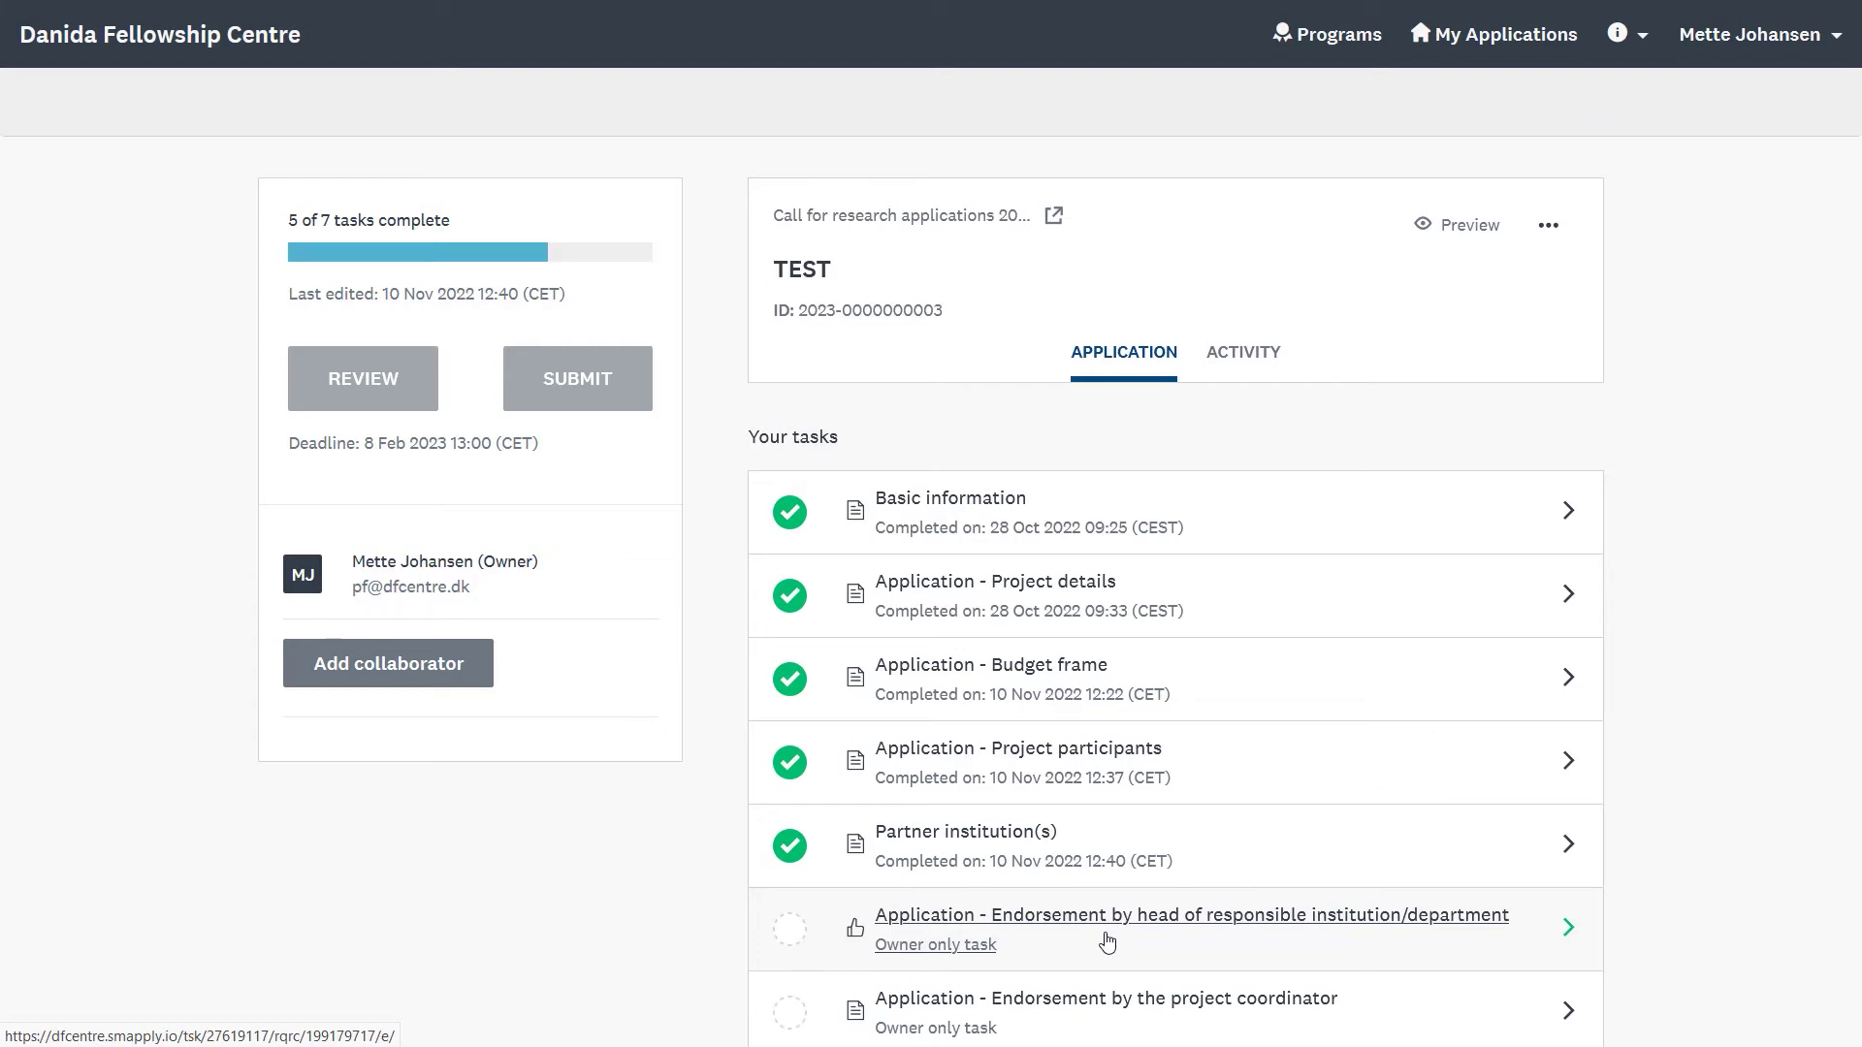
# Open the head-of-institution endorsement task and request a recommendation from the head
pyautogui.click(1106, 941)
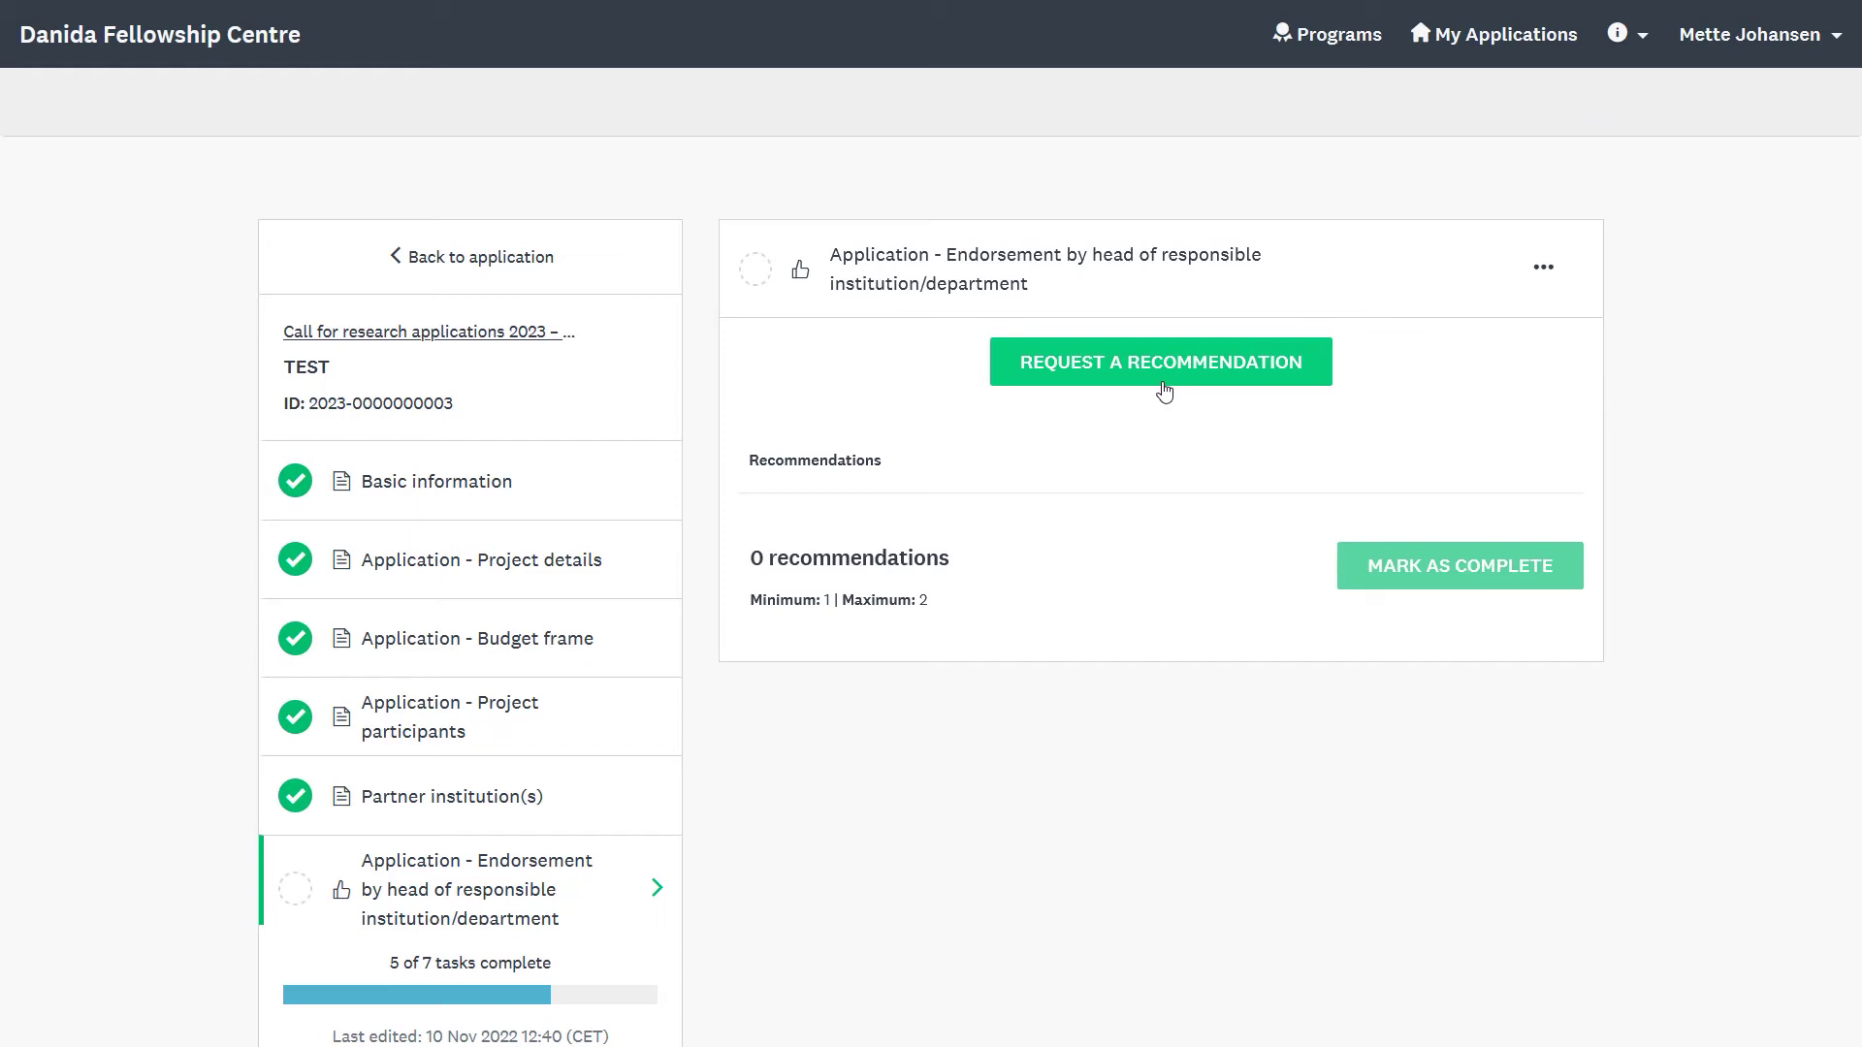
pyautogui.click(1163, 391)
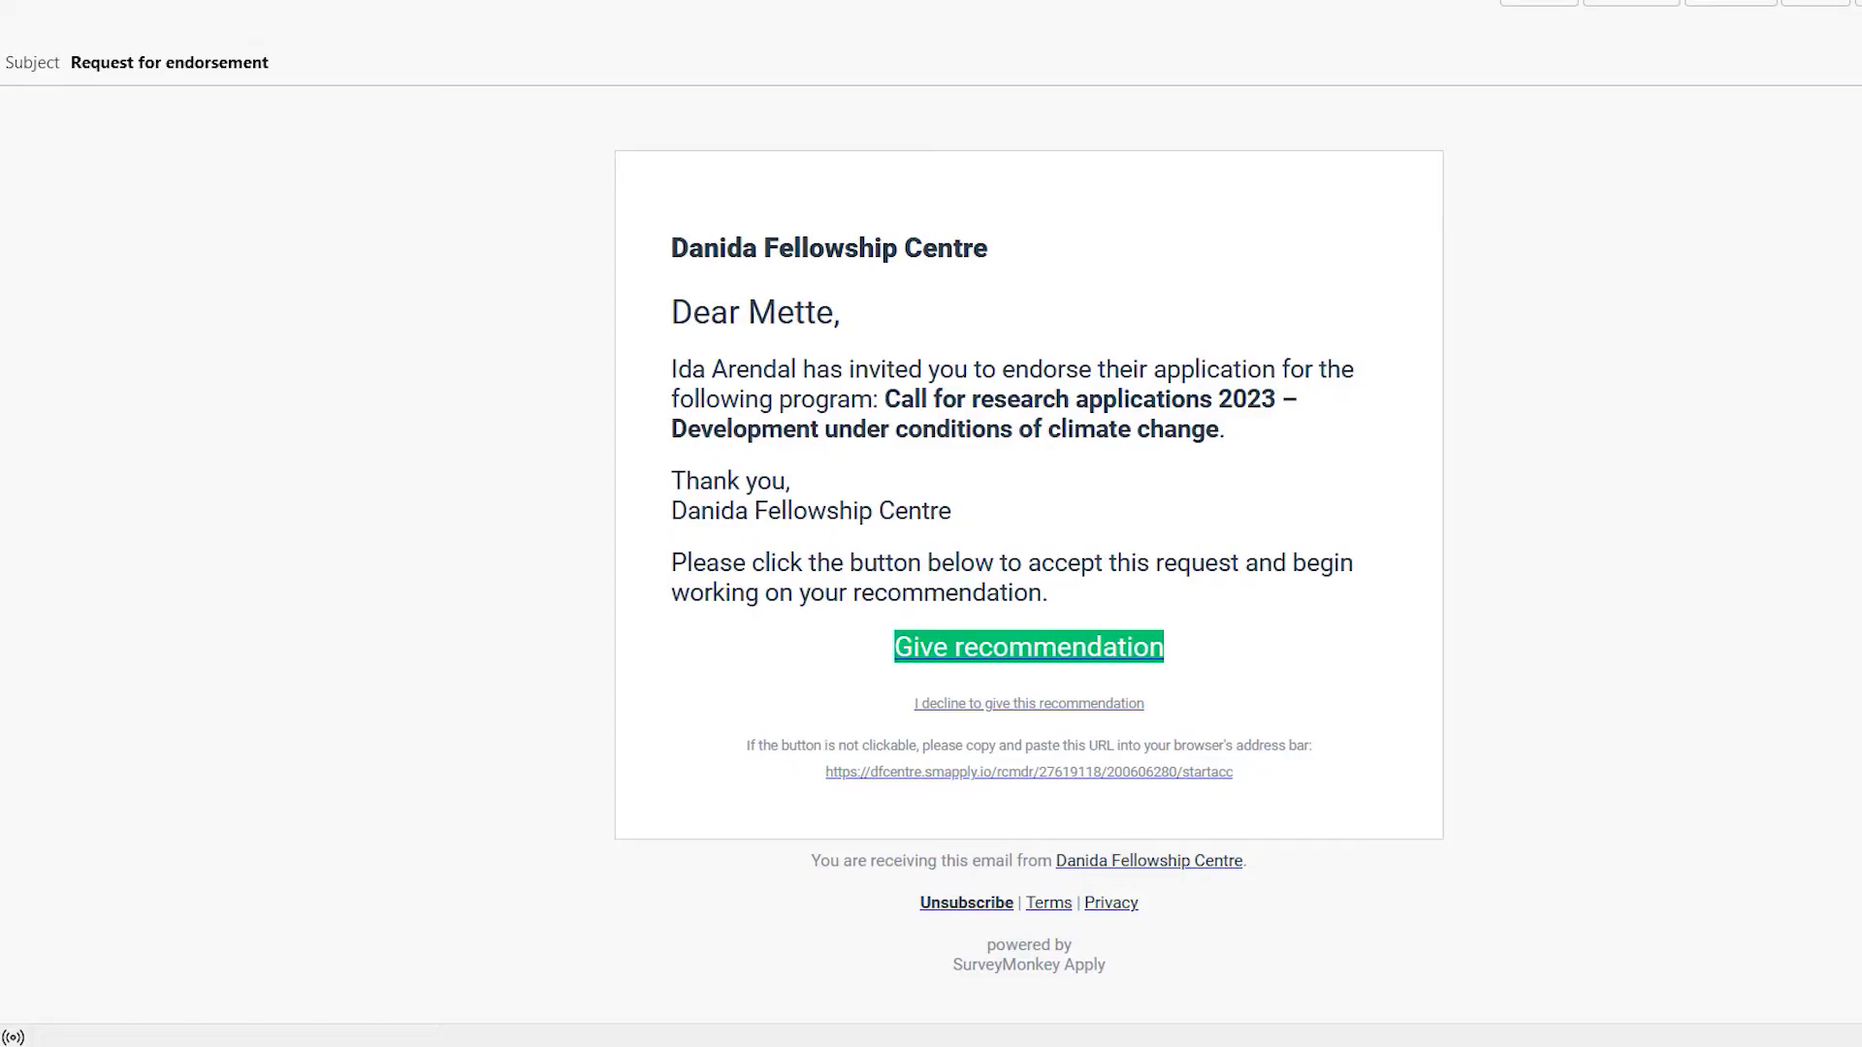
# Follow the email's Give recommendation link to the portal's endorsement request page
pyautogui.click(1072, 658)
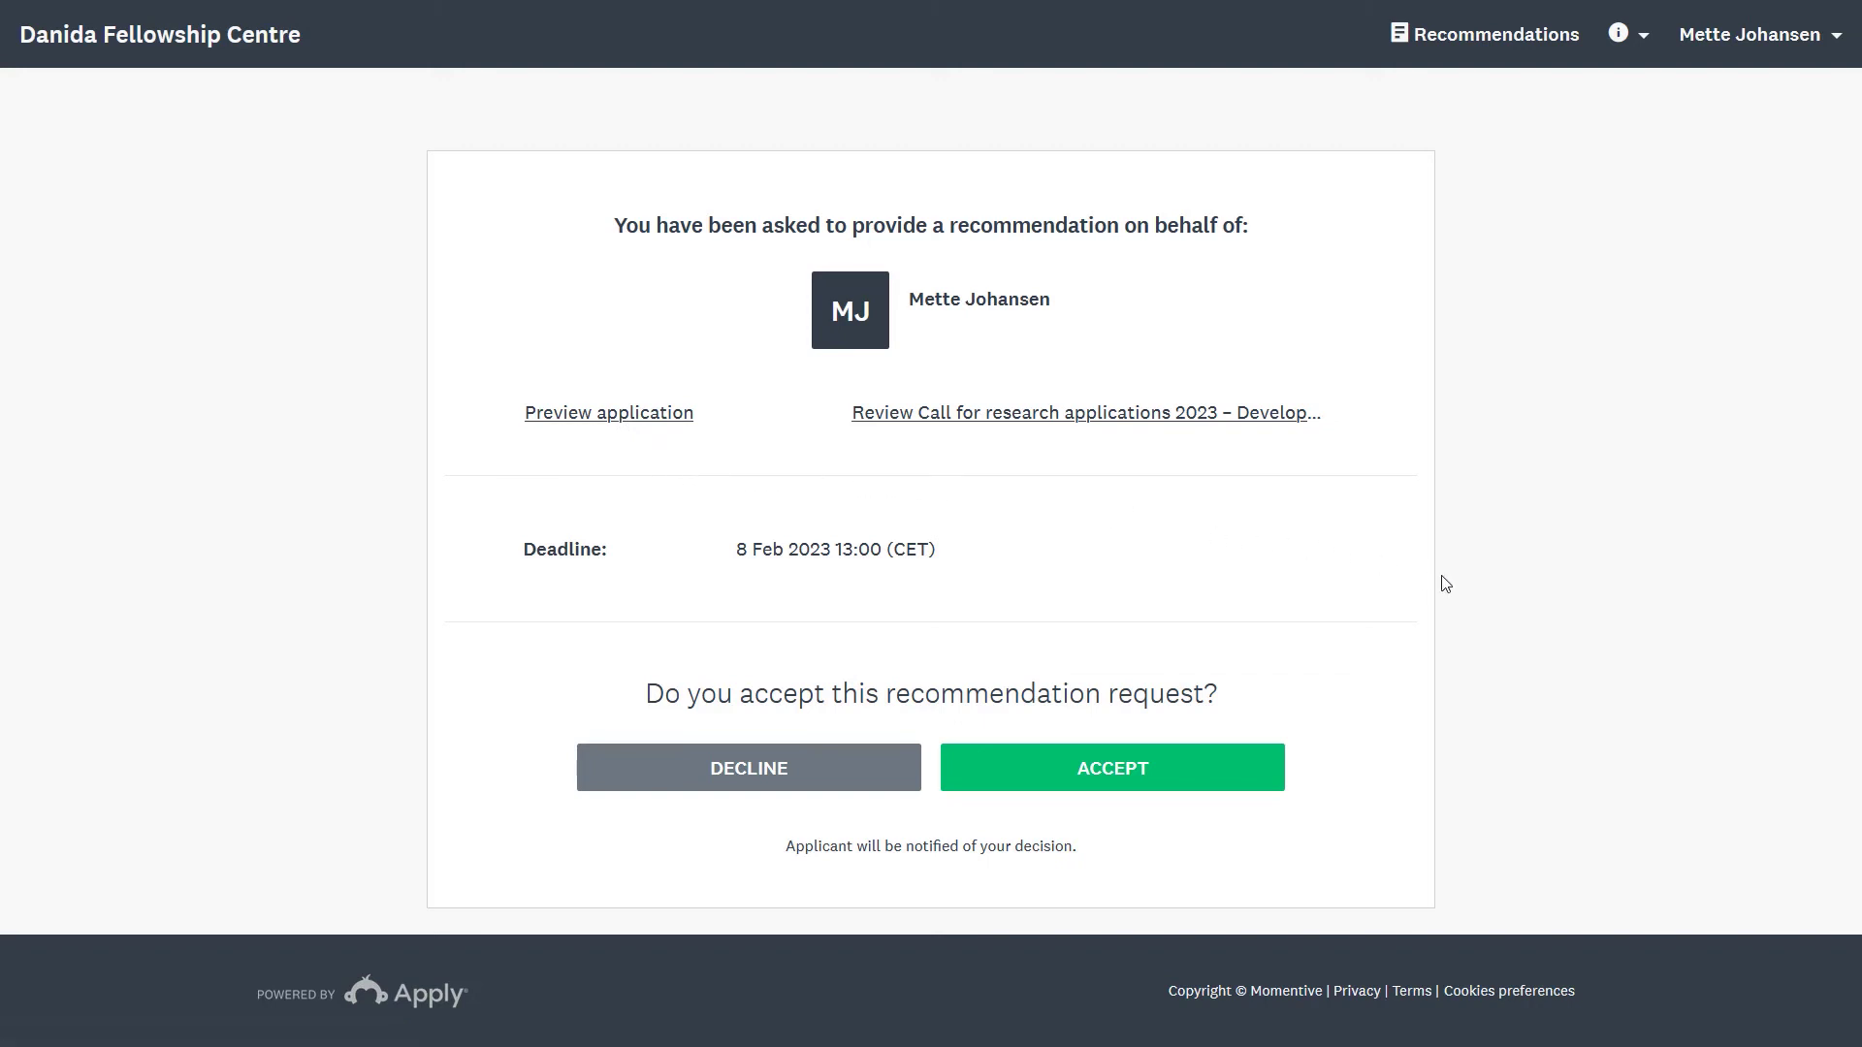
# Accept and endorse the project proposal, then open the project coordinator endorsement task
pyautogui.click(1171, 776)
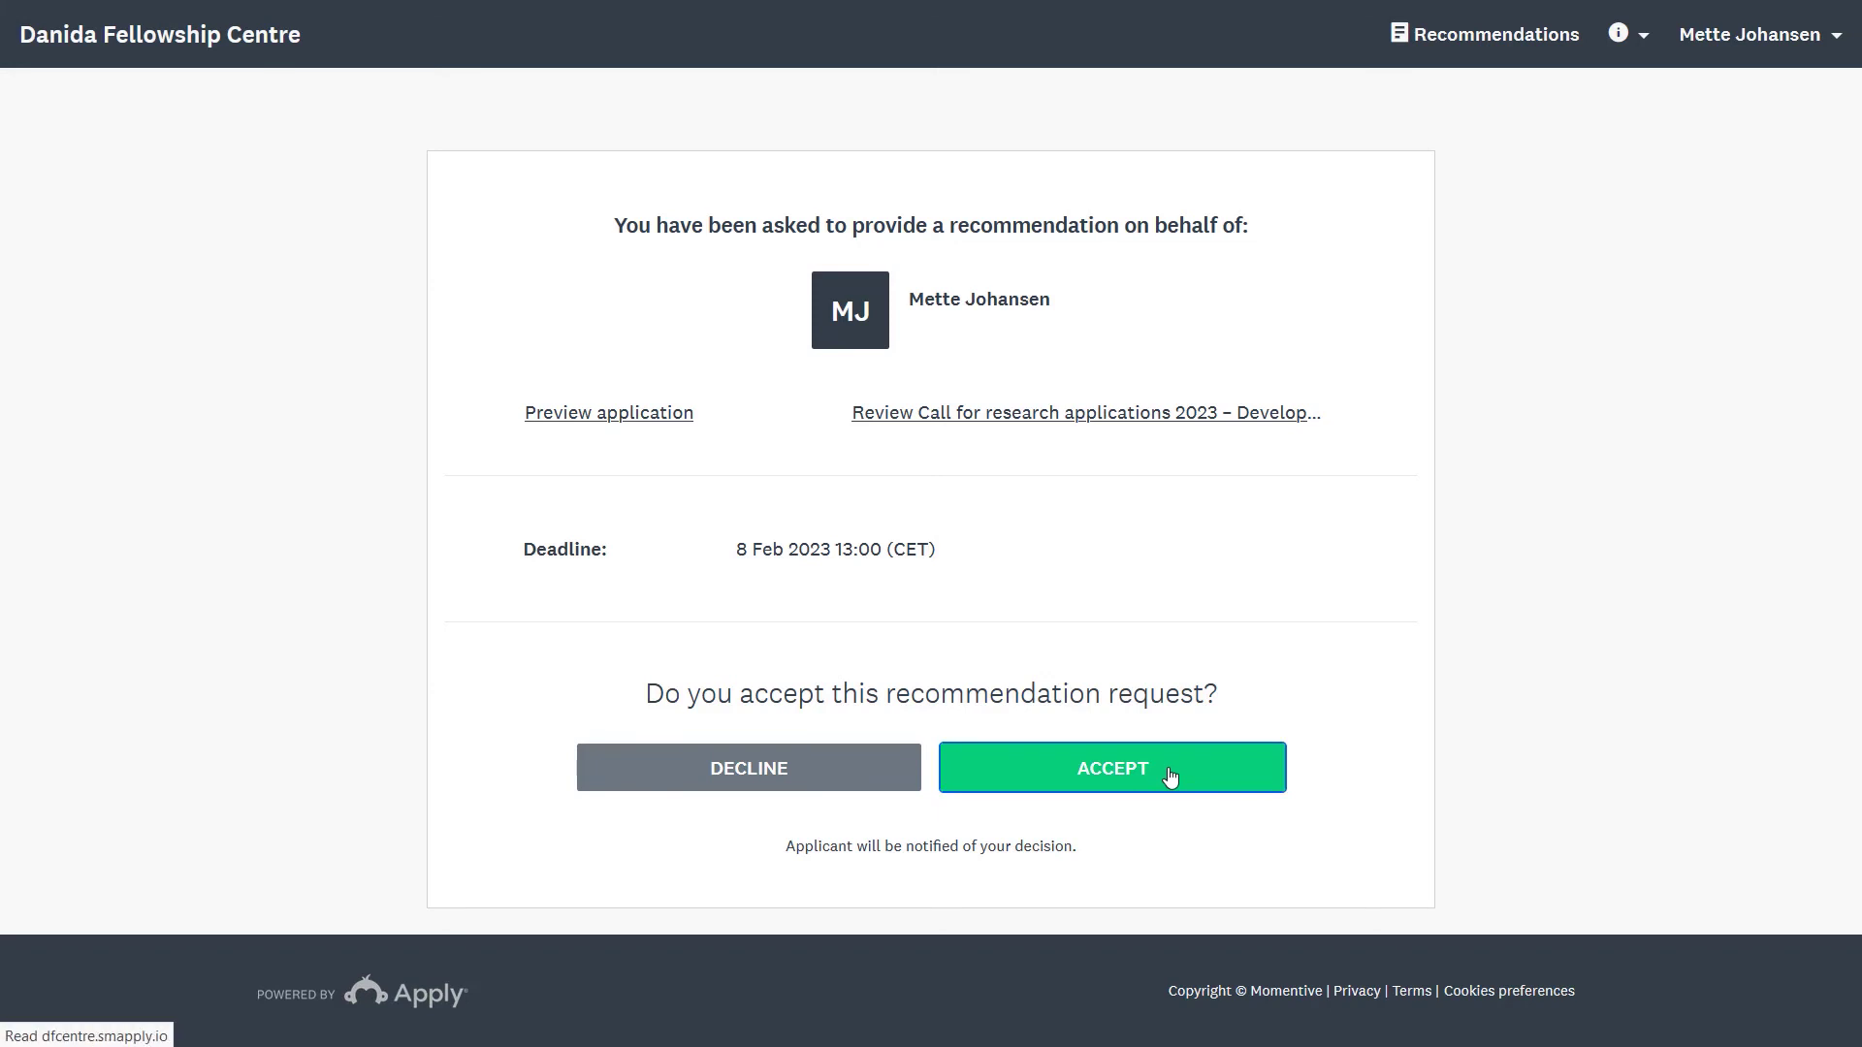
pyautogui.scroll(-4, 1119, 646)
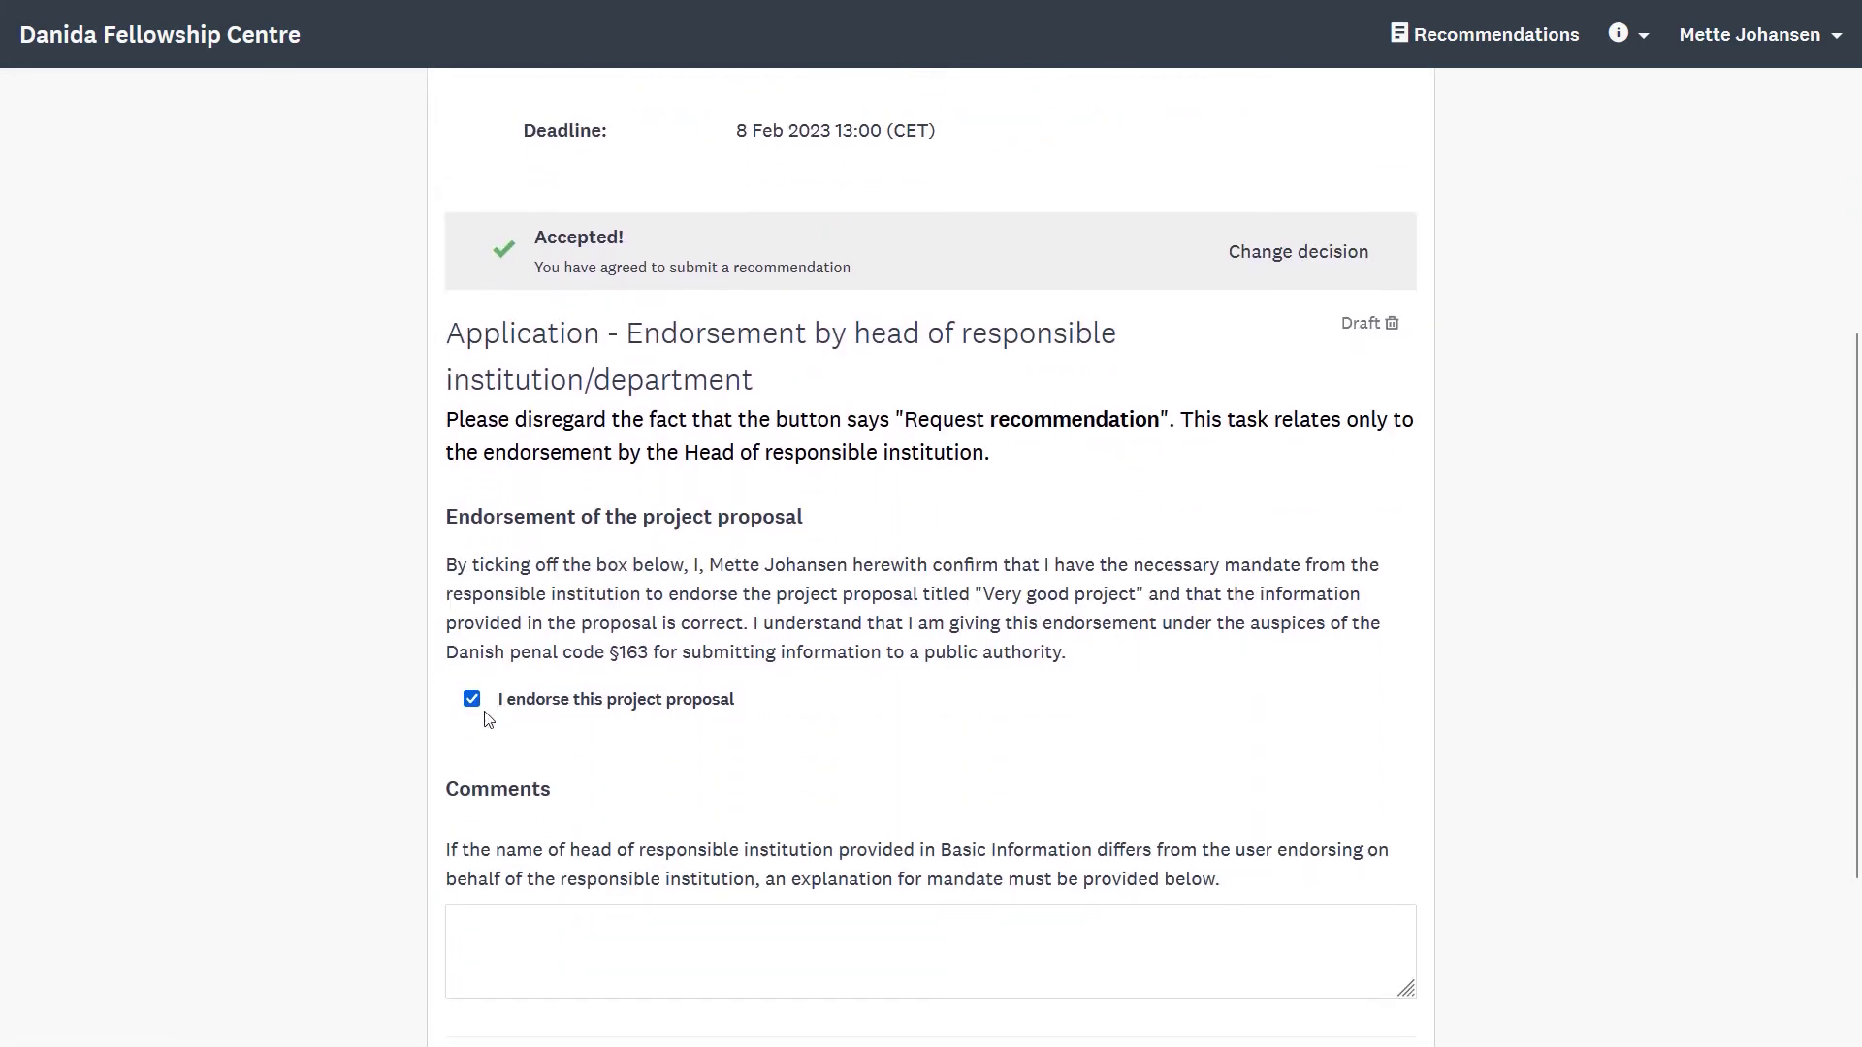
pyautogui.scroll(-3, 1094, 735)
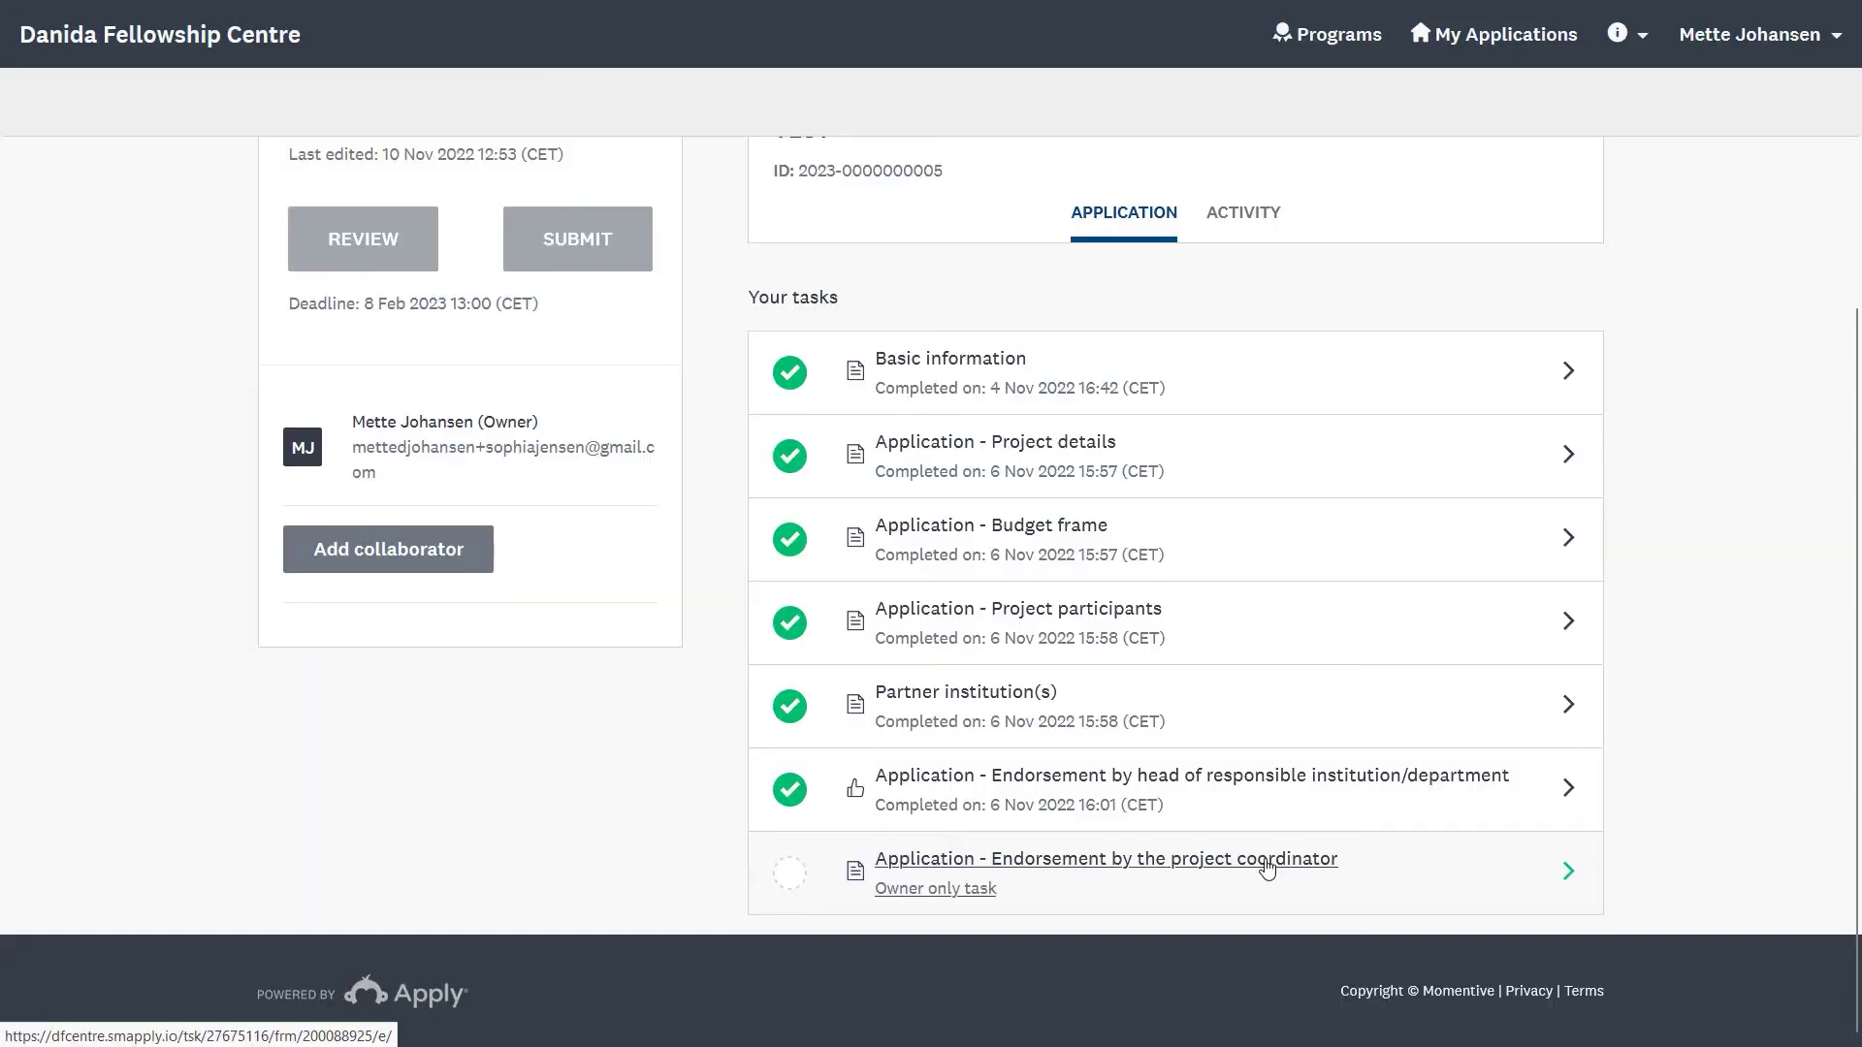
pyautogui.click(1267, 866)
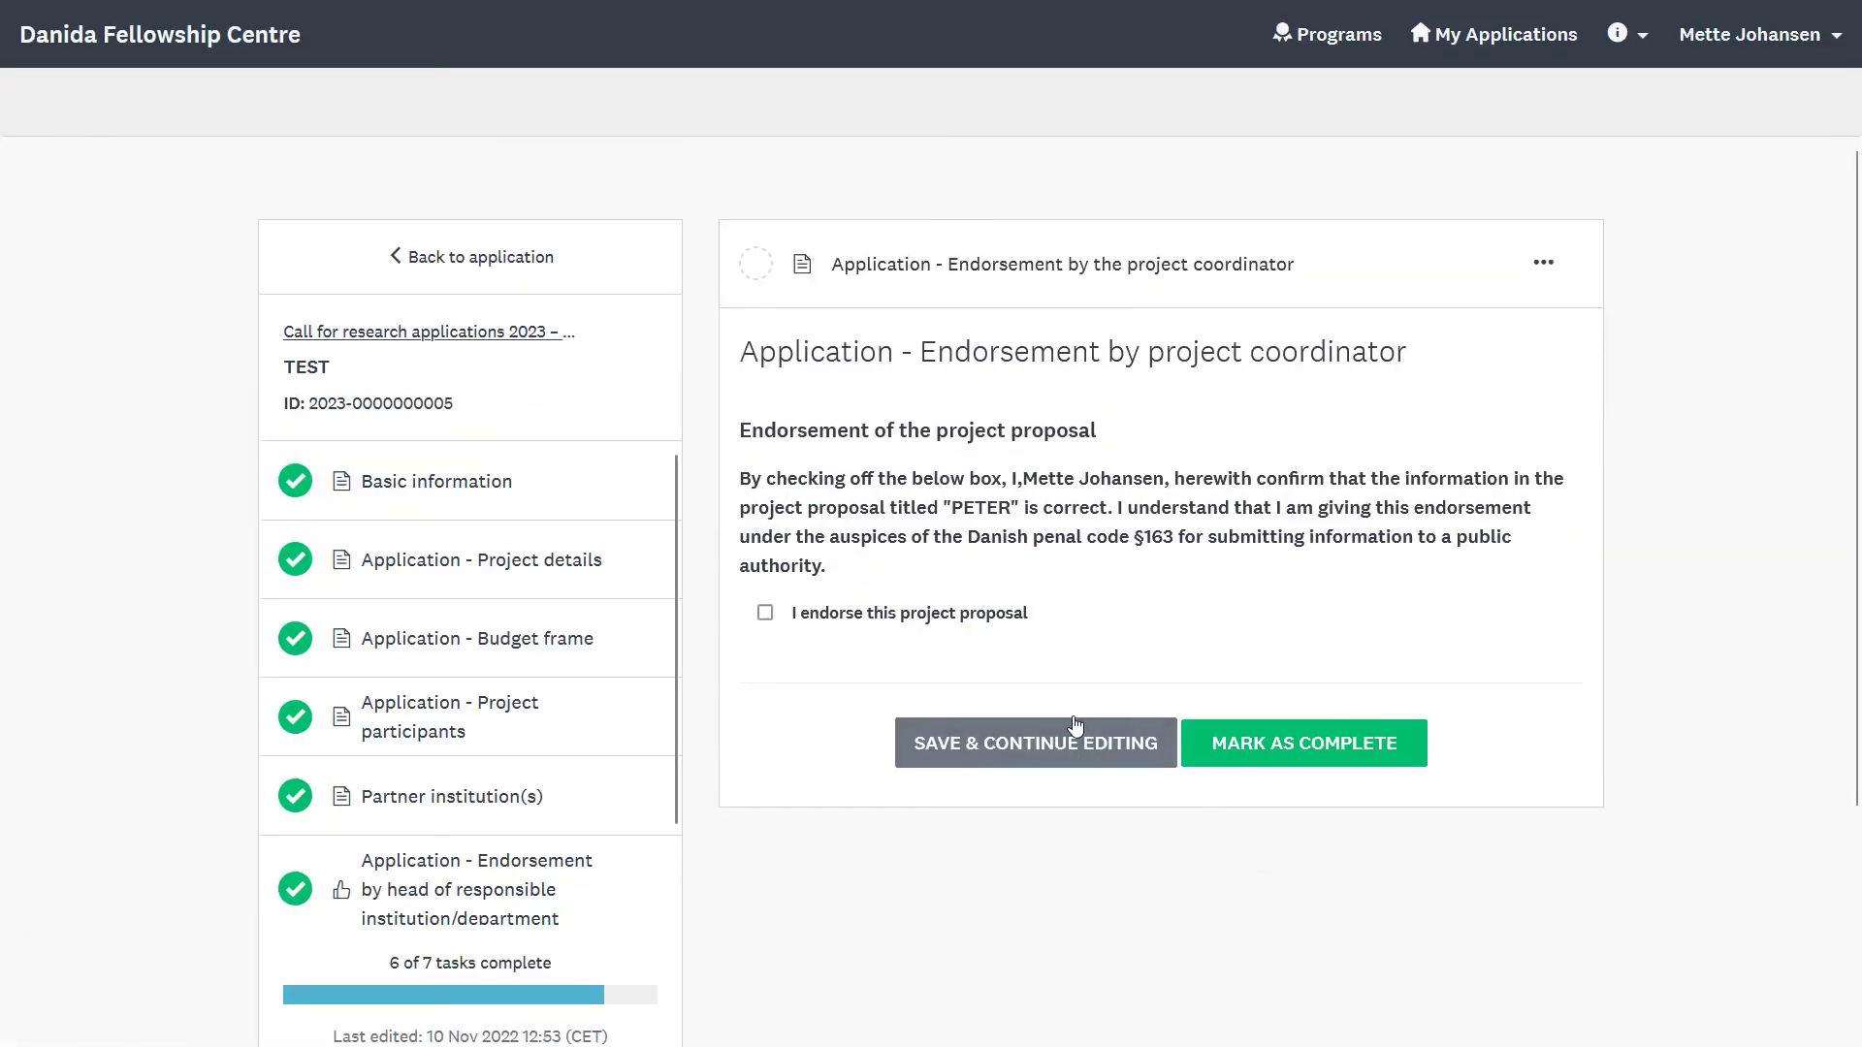
# Endorse the TEST proposal as project coordinator, mark the task complete, and return to My Applications
pyautogui.click(764, 614)
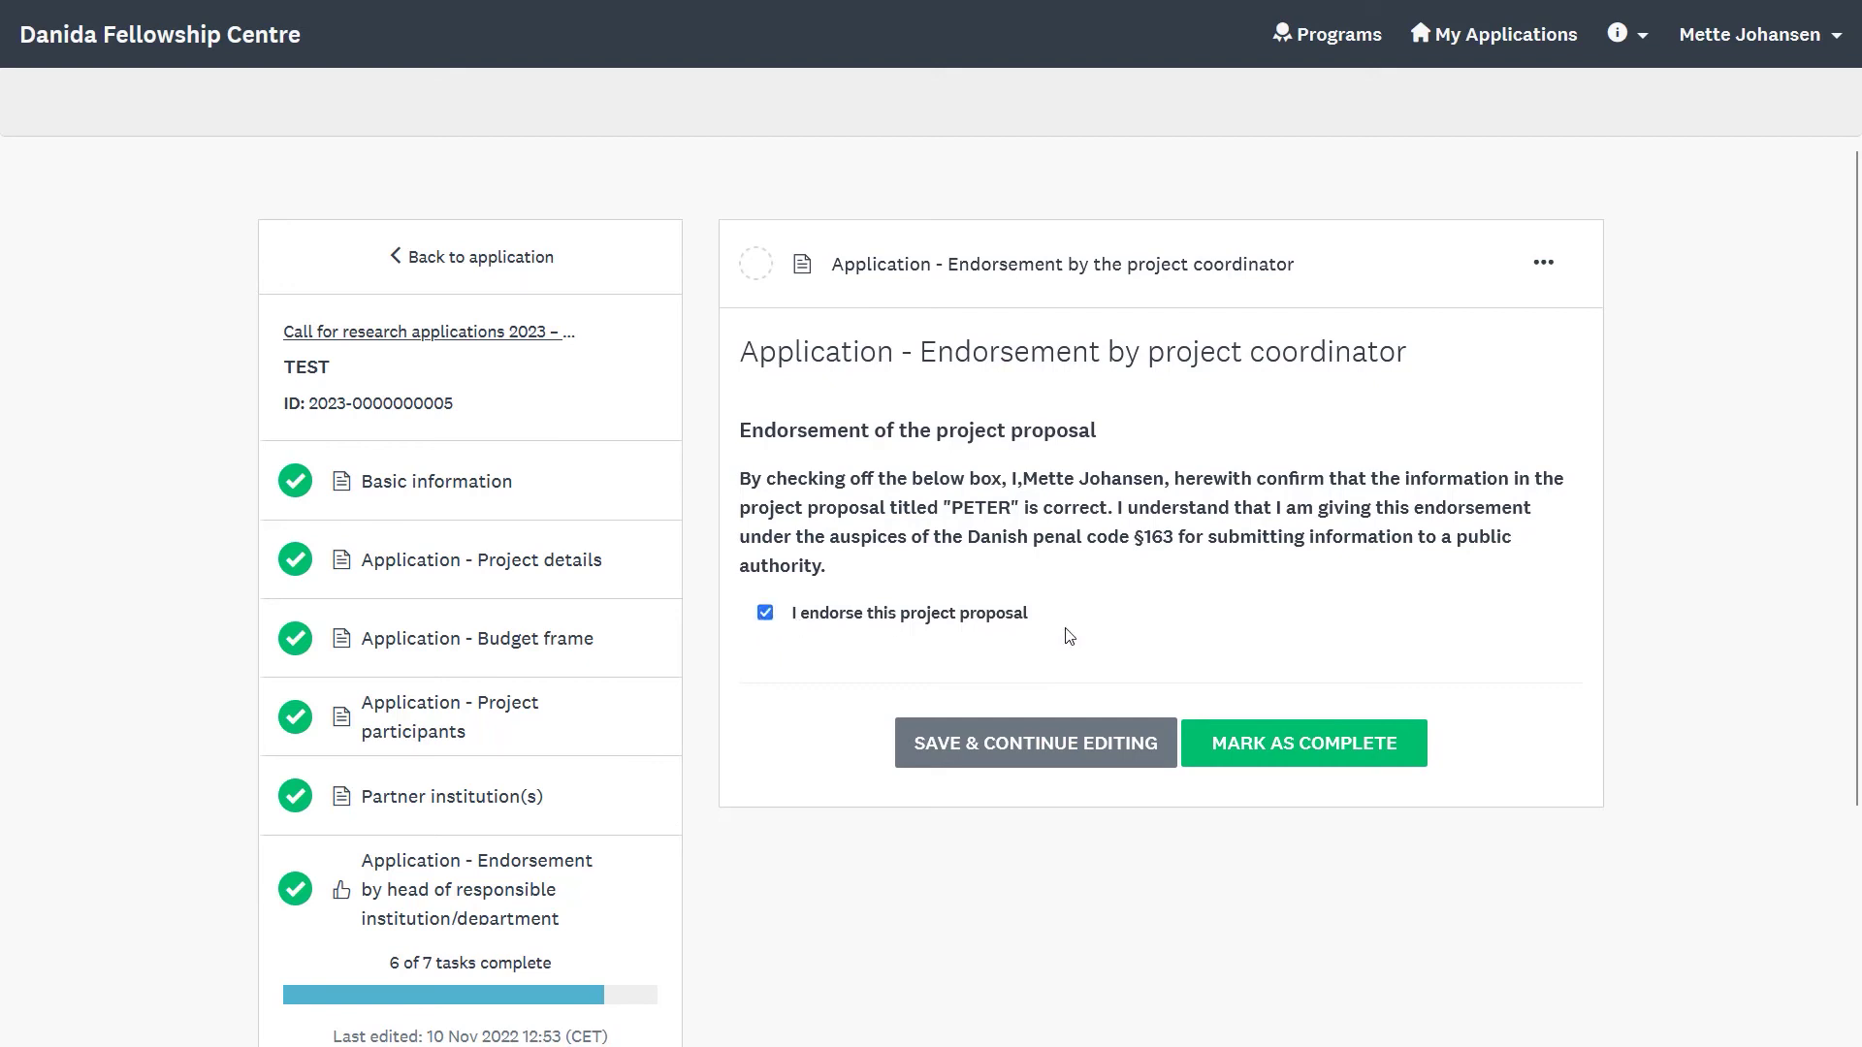
pyautogui.click(1297, 755)
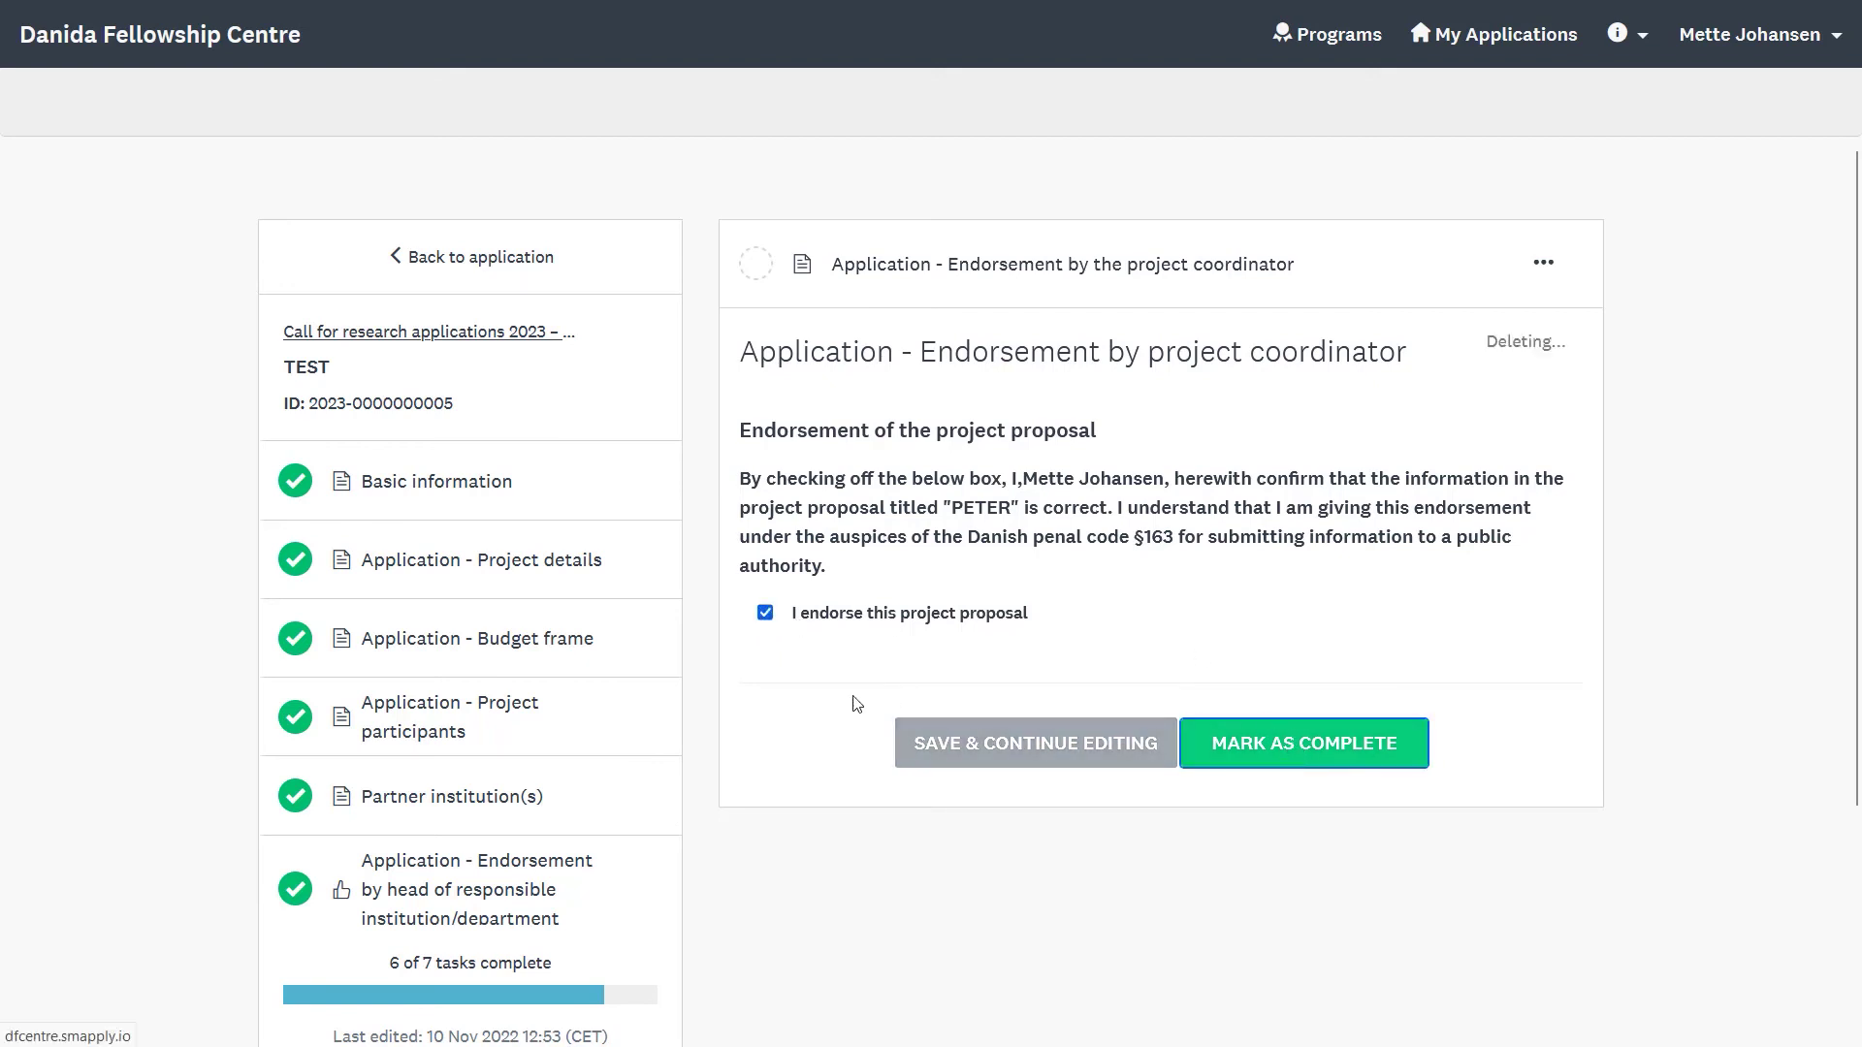
pyautogui.scroll(-3, 687, 742)
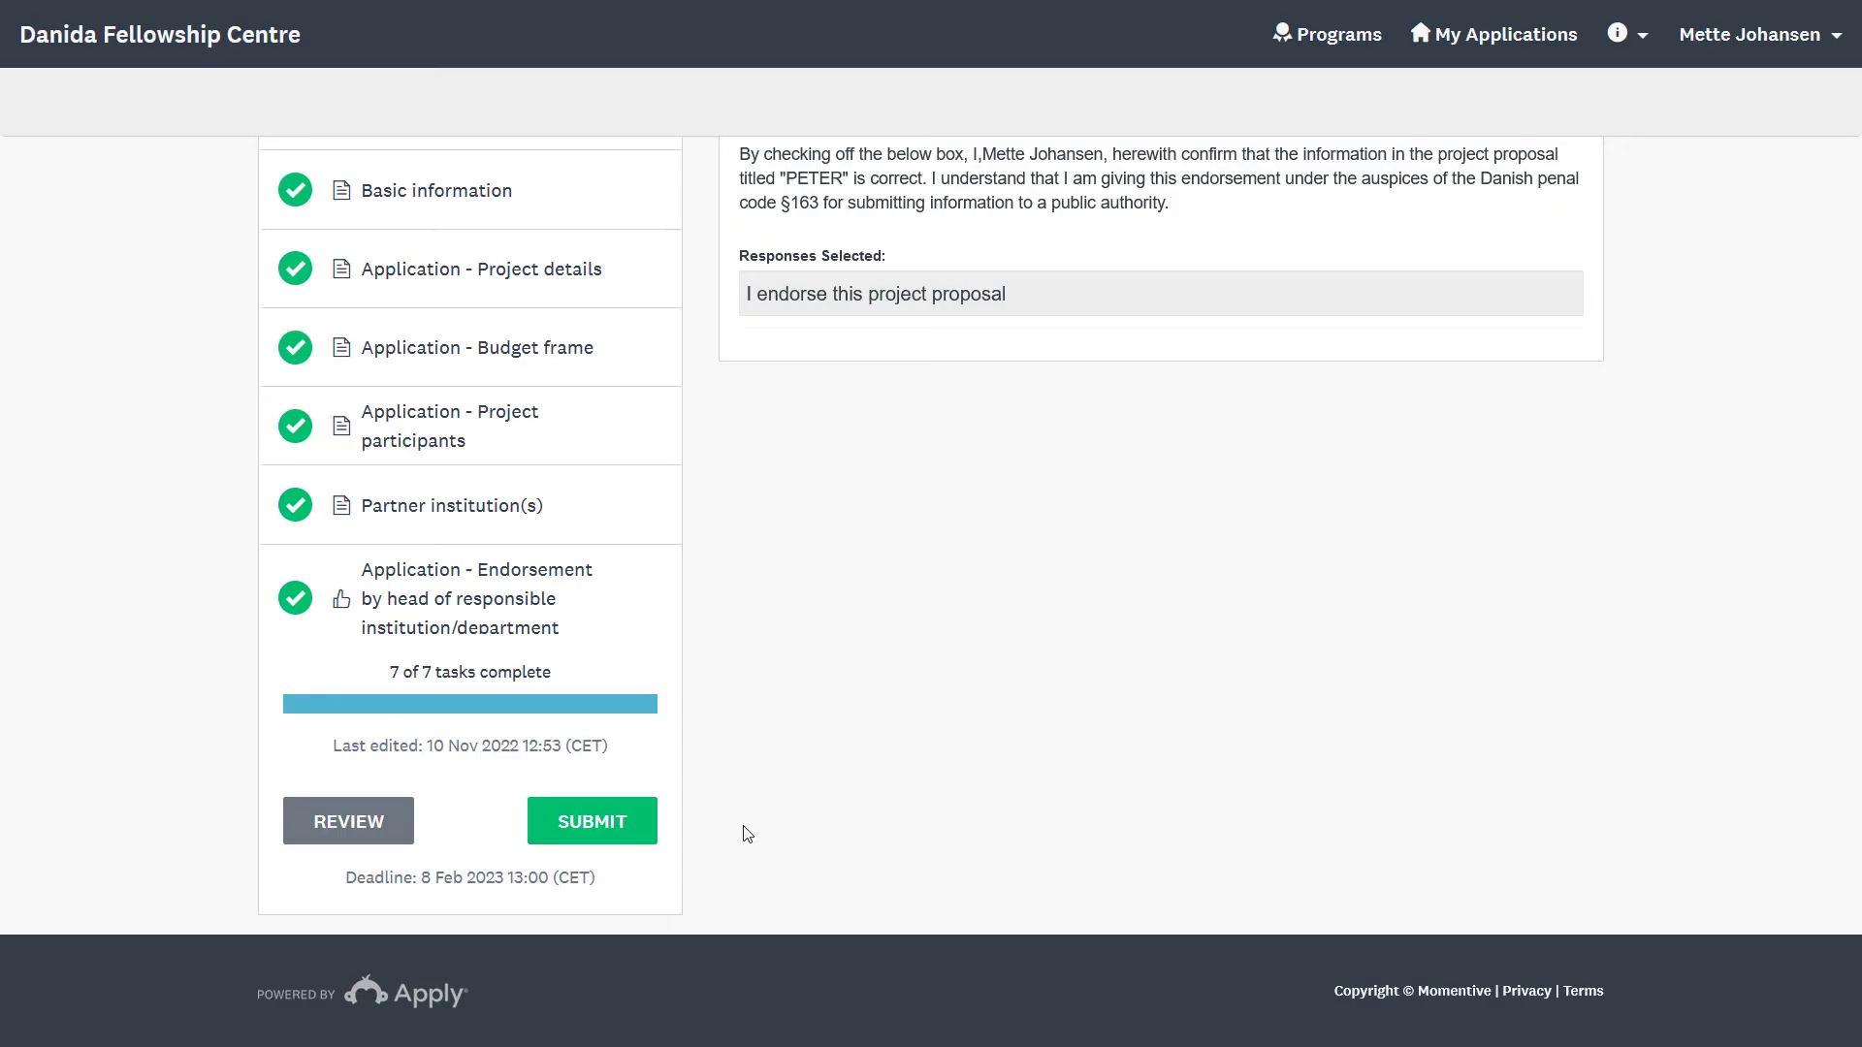
pyautogui.scroll(3, 1163, 772)
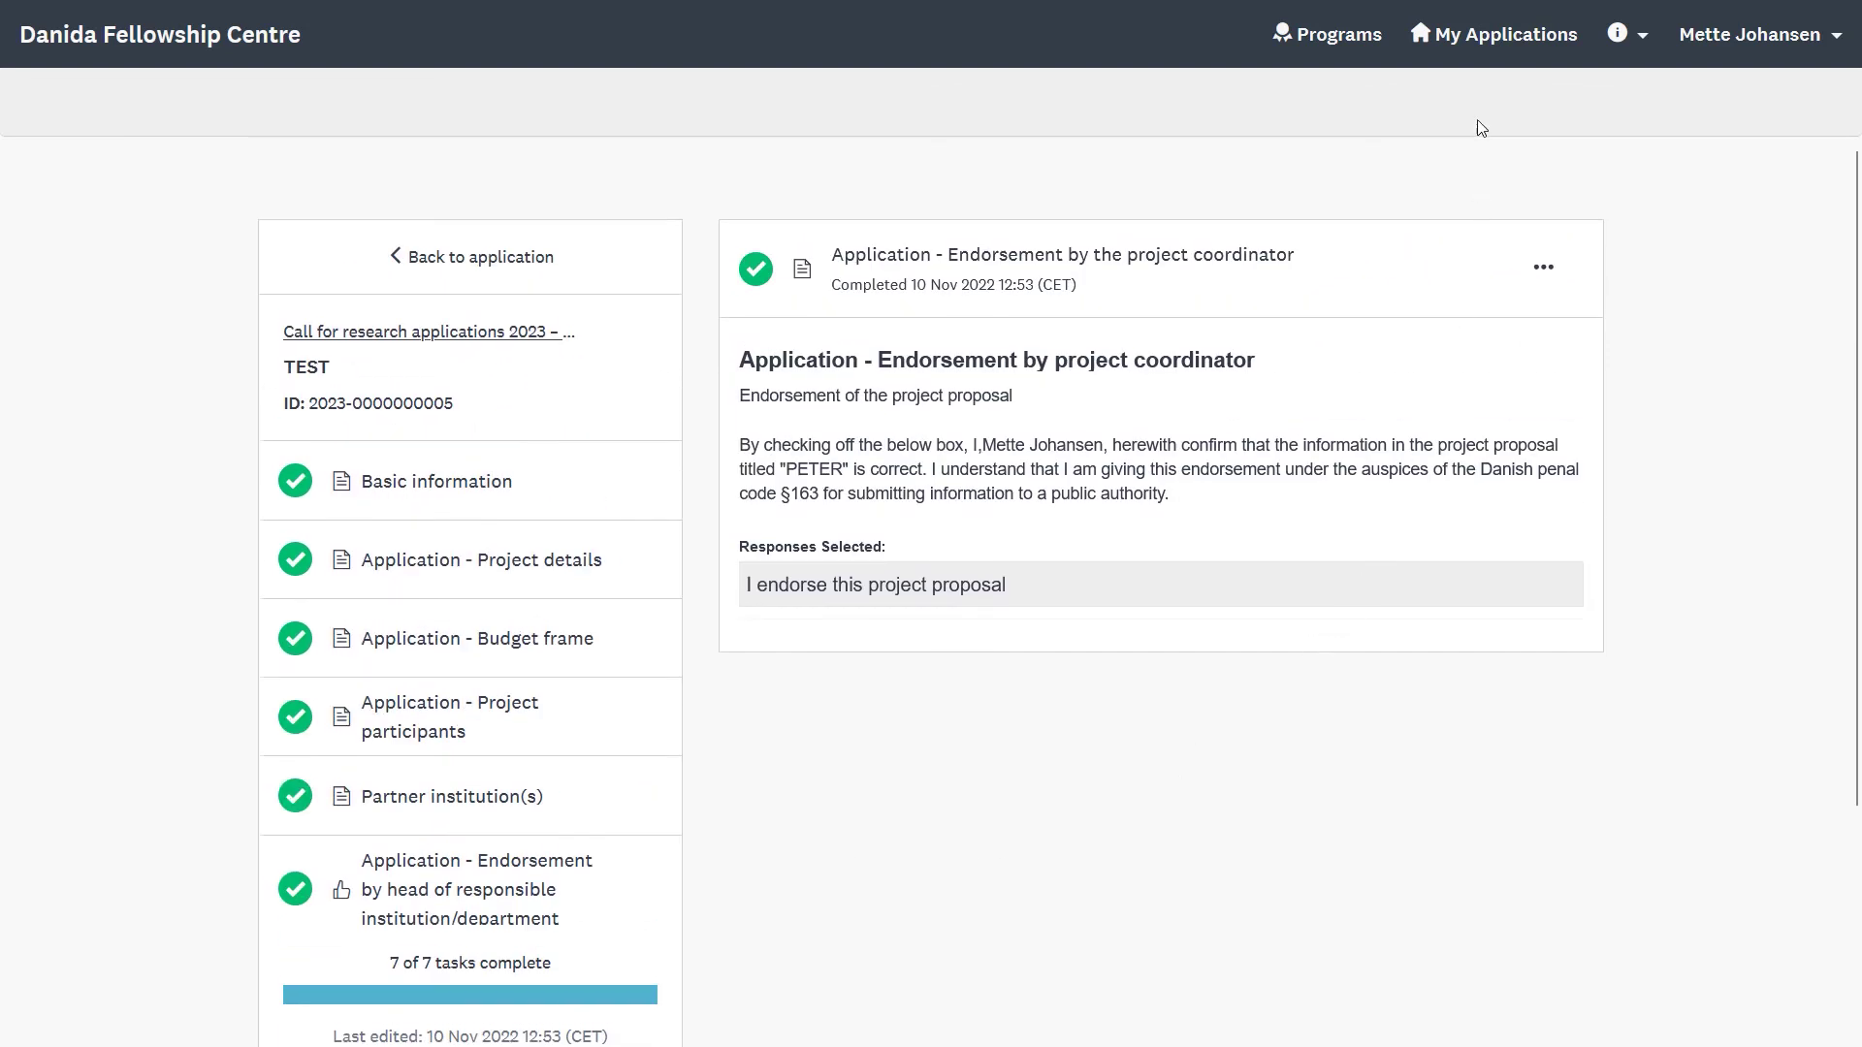
pyautogui.click(1479, 47)
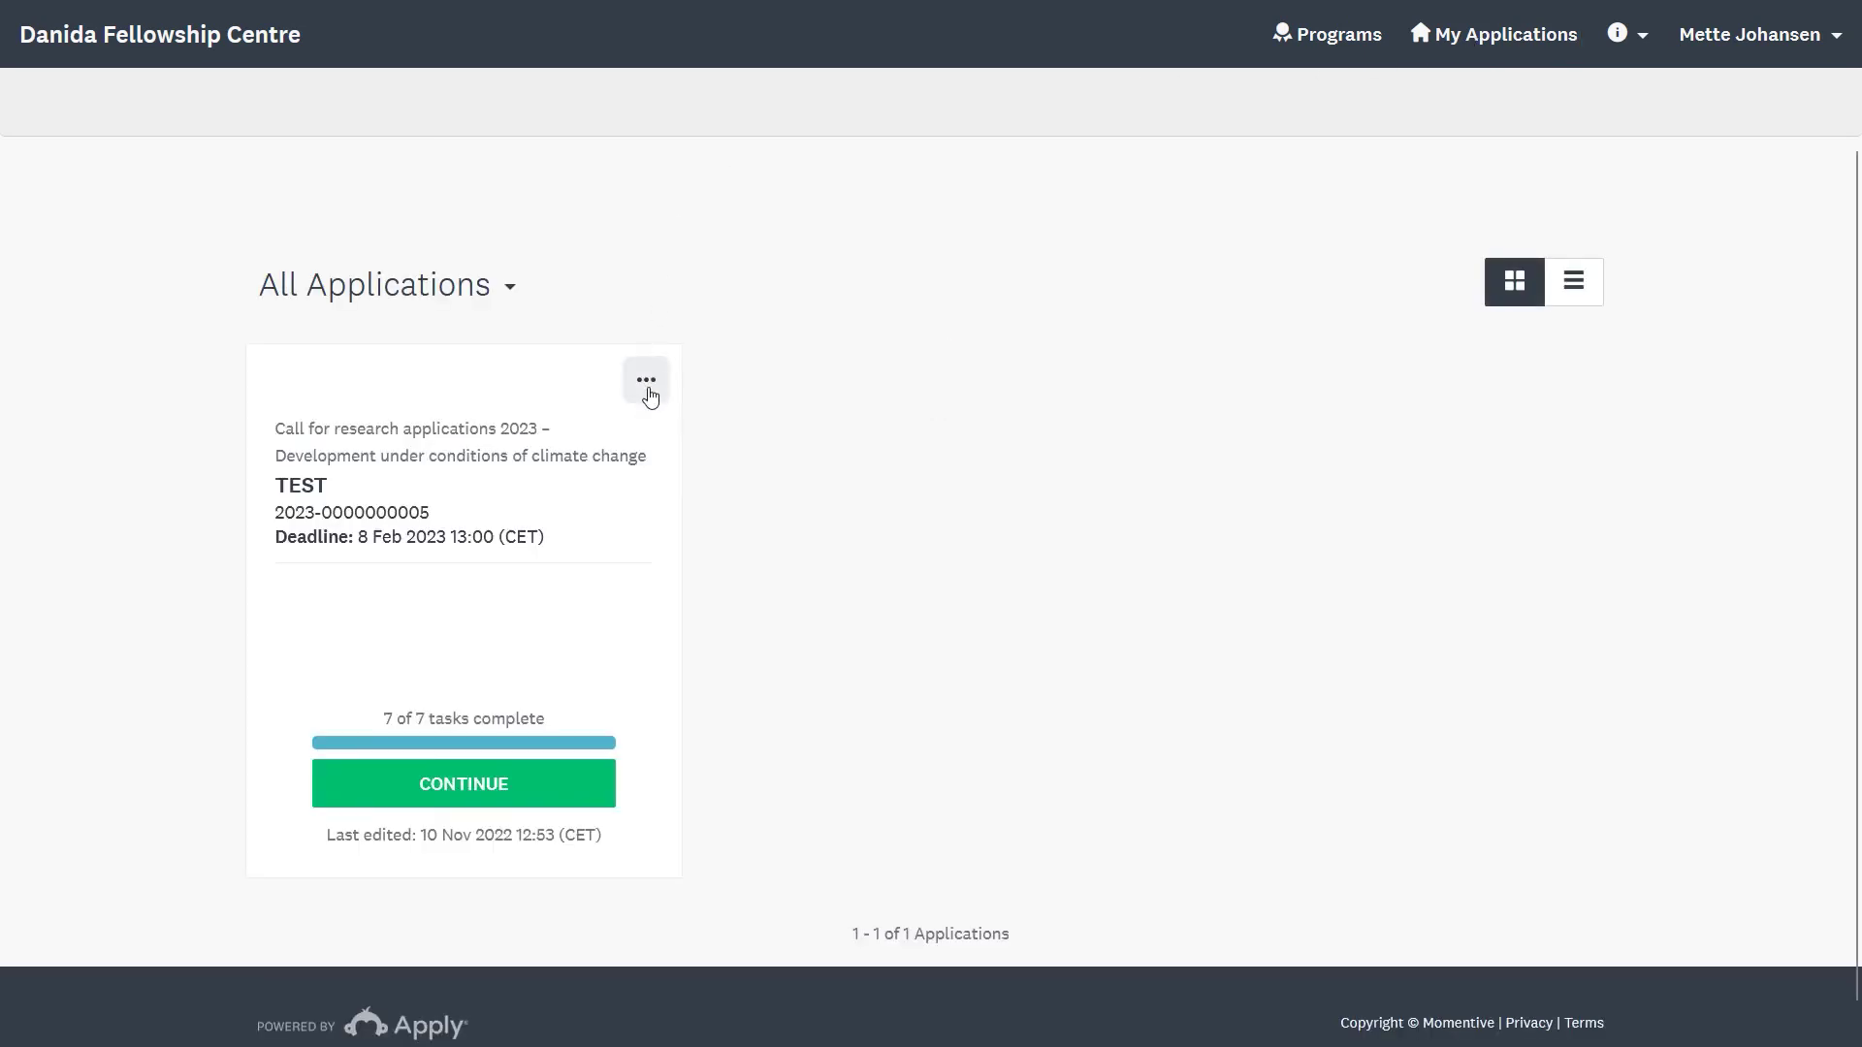
# Set TEST's download to include only Project details, Budget frame and Project participants tasks
pyautogui.click(646, 384)
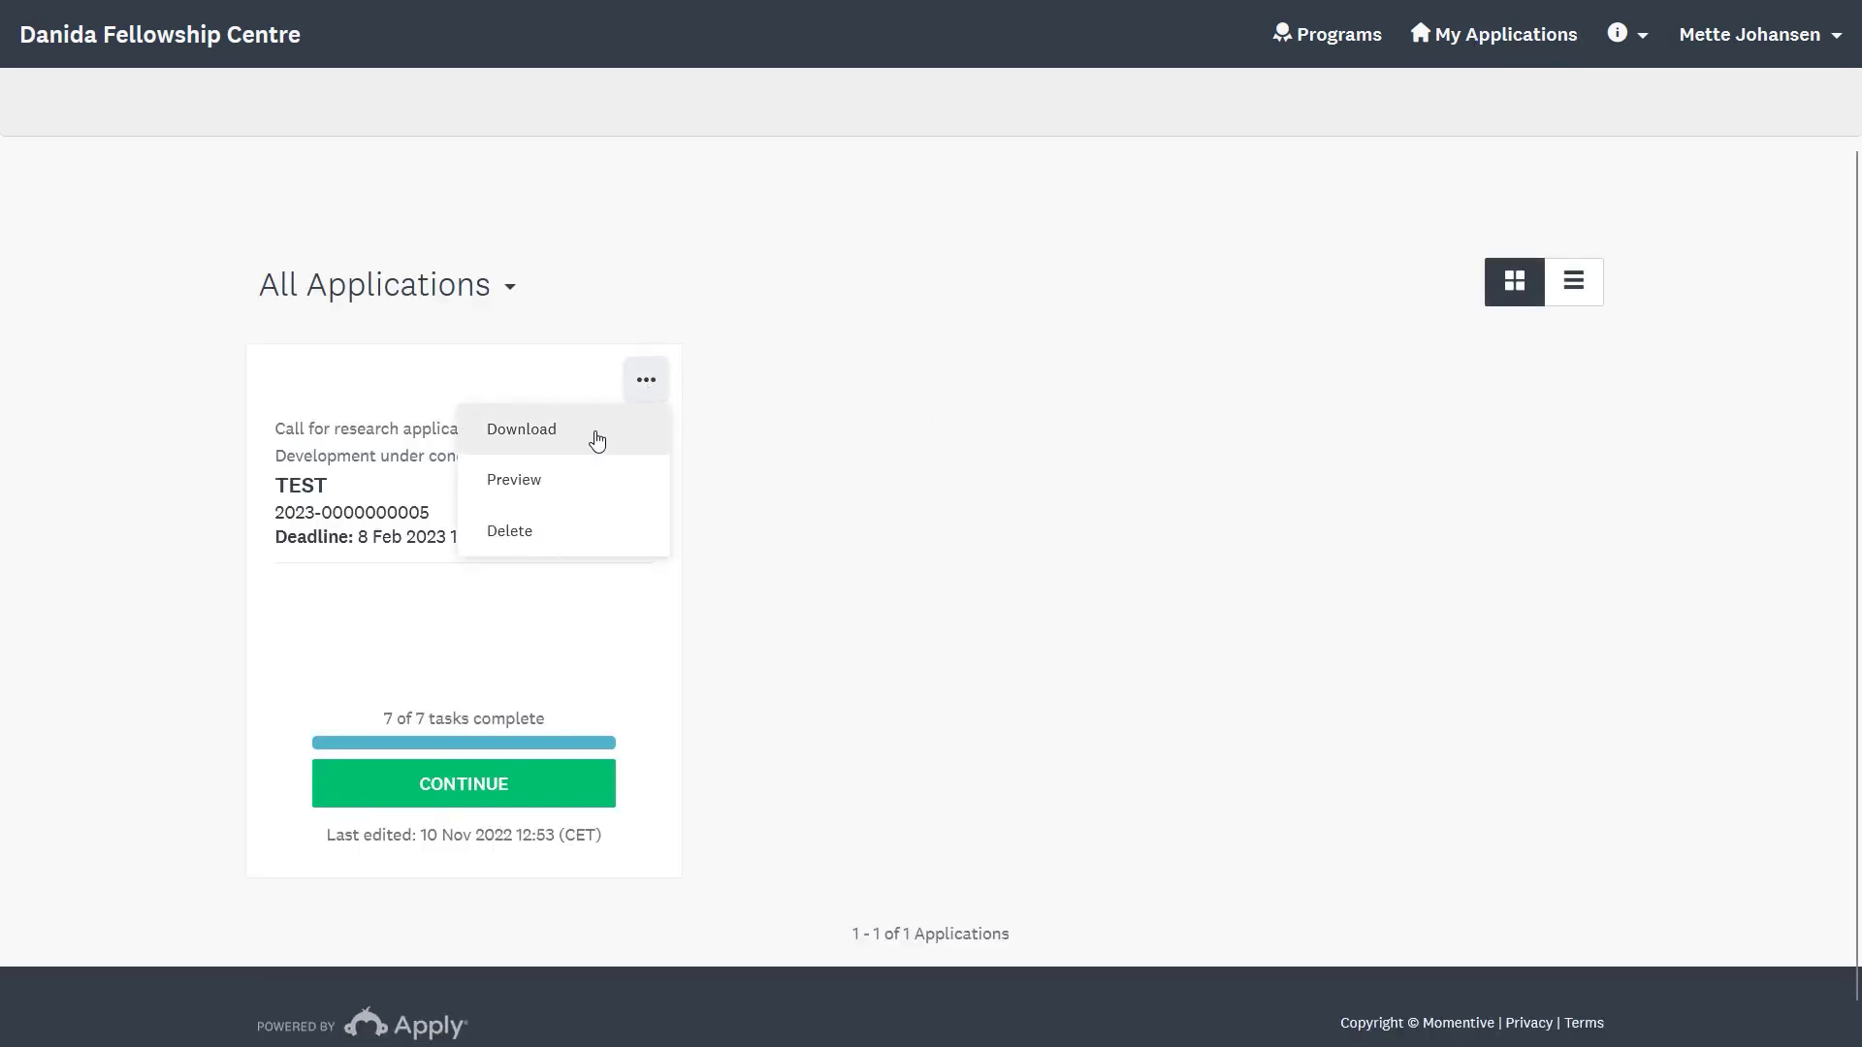
pyautogui.click(596, 441)
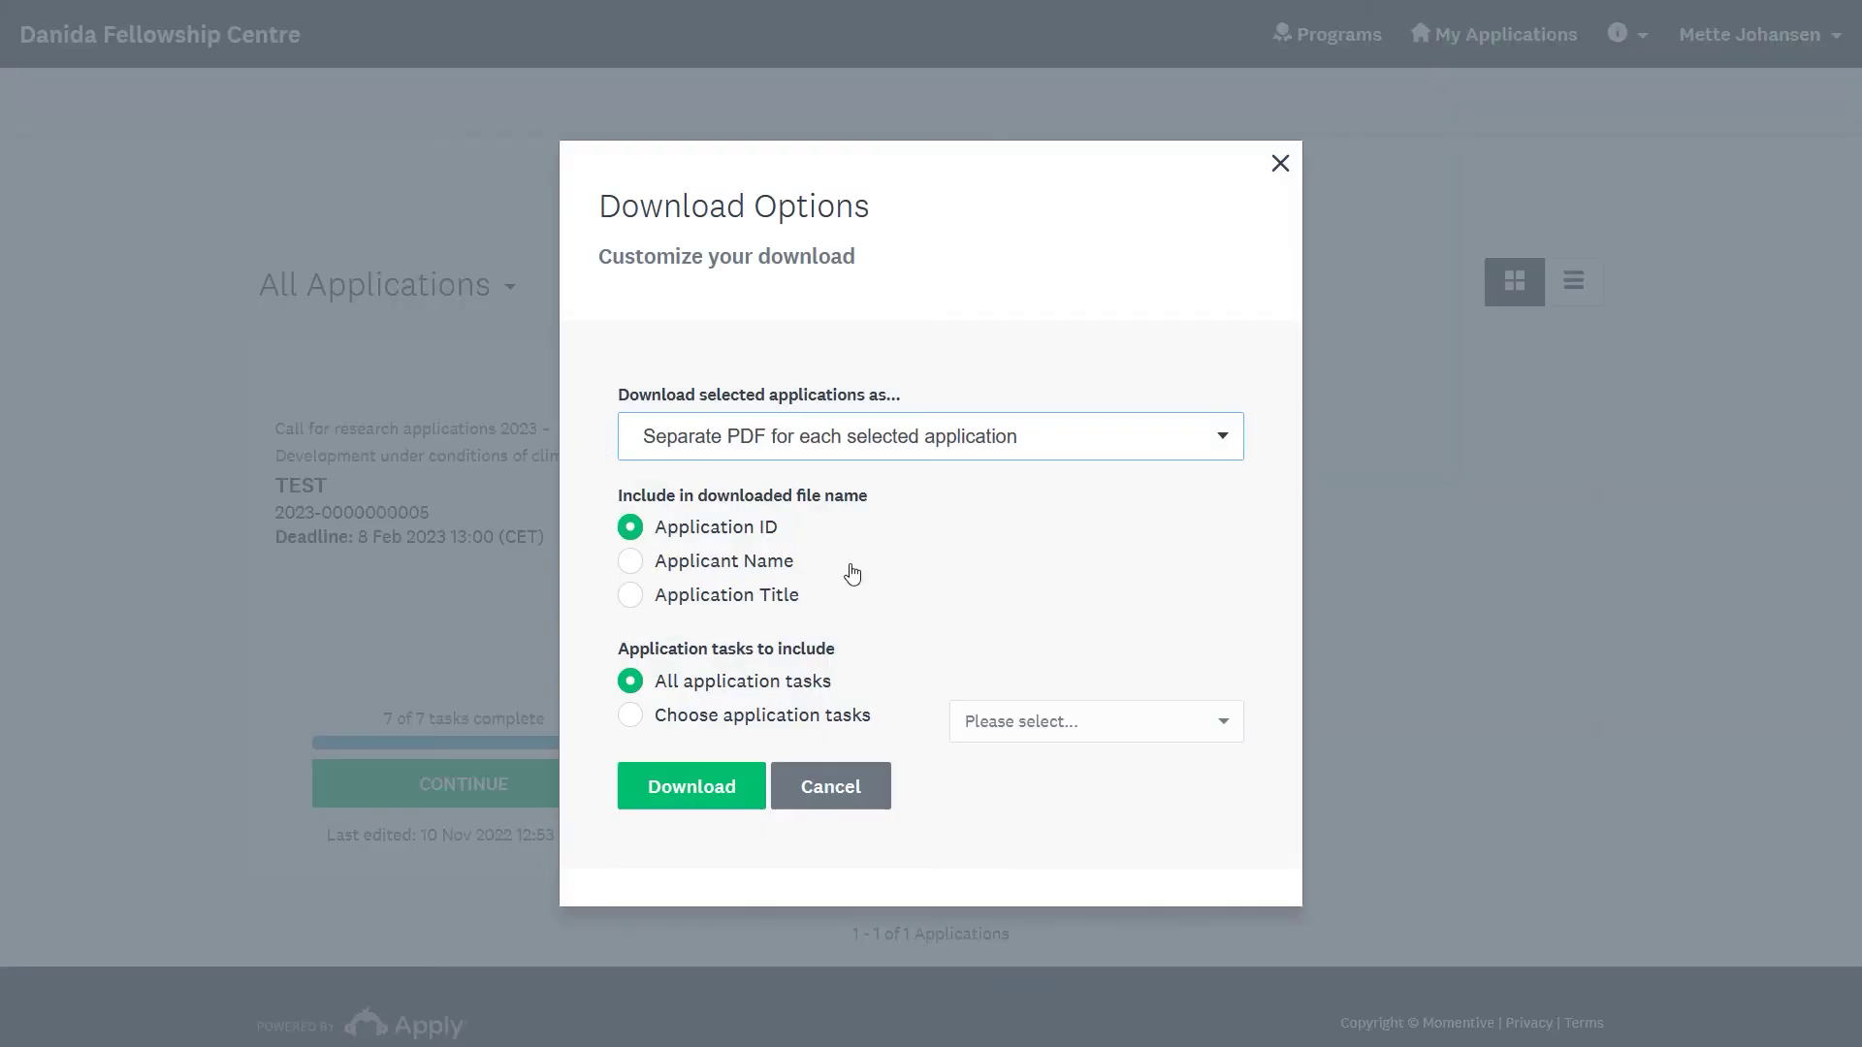
pyautogui.click(713, 718)
pyautogui.click(1051, 729)
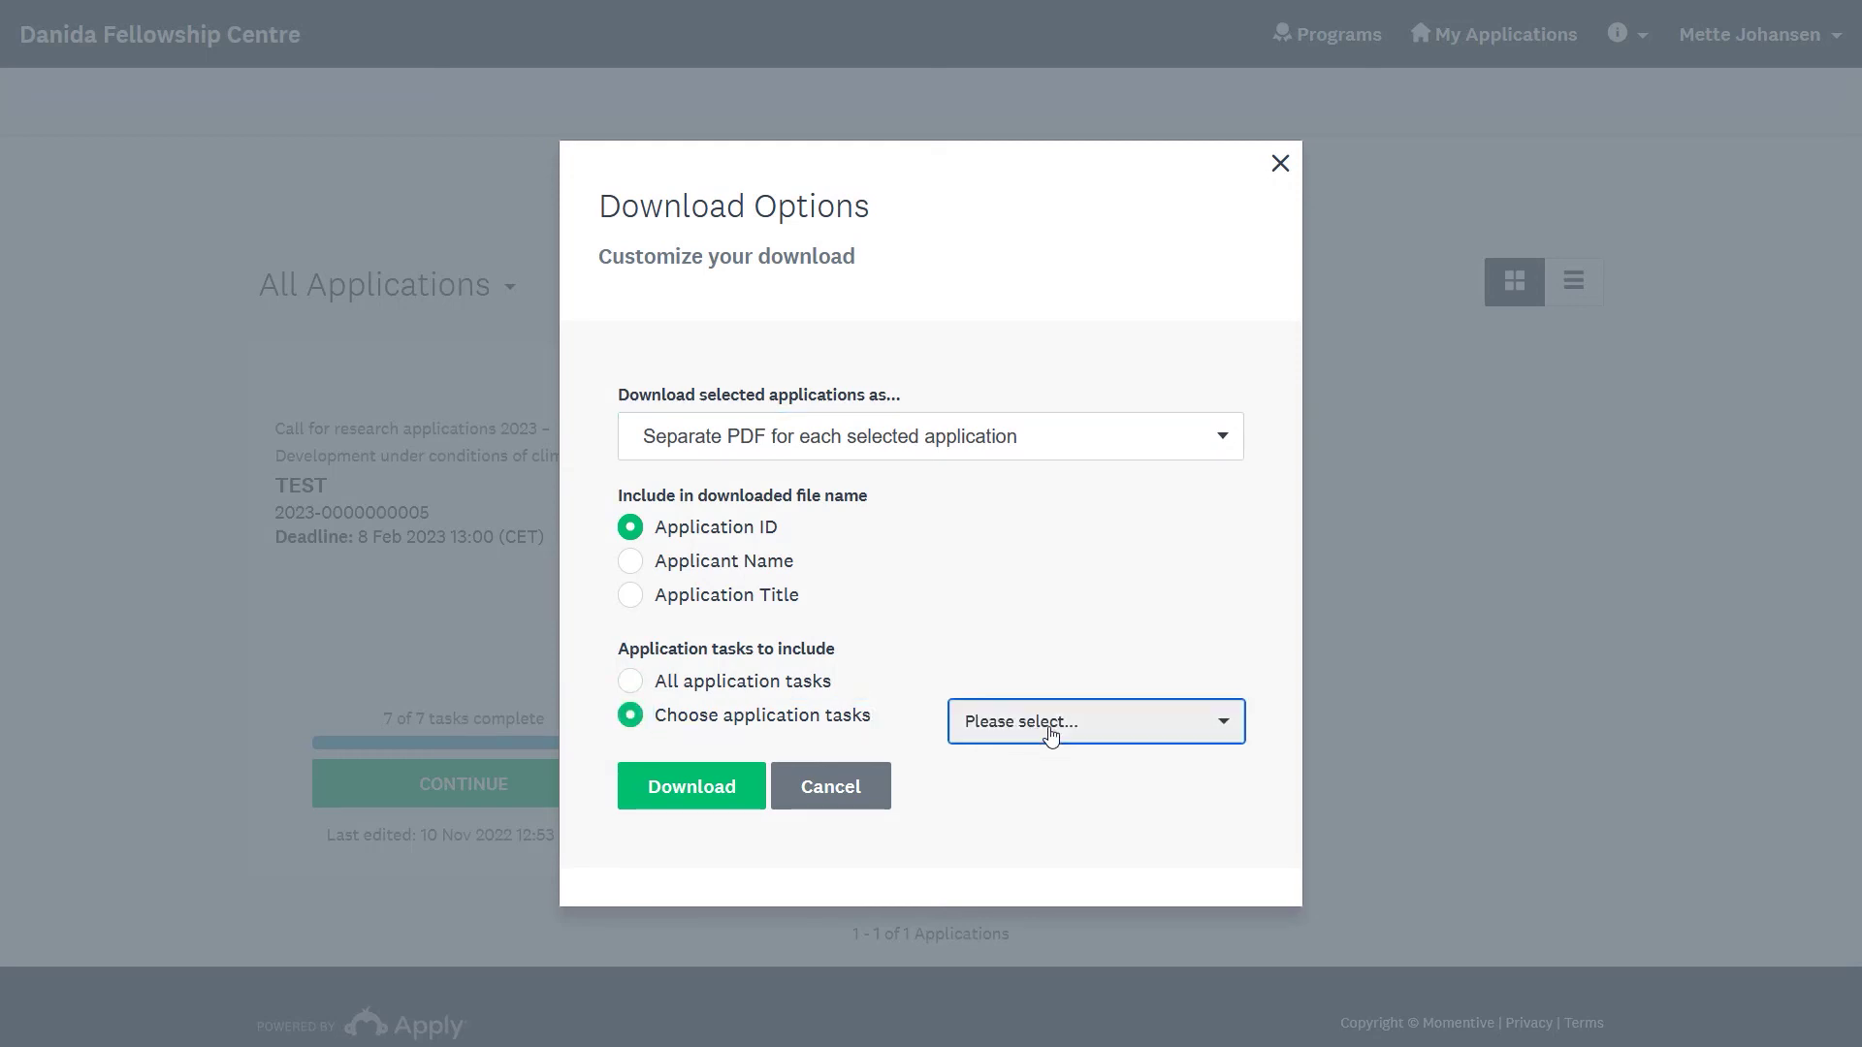
pyautogui.click(1397, 836)
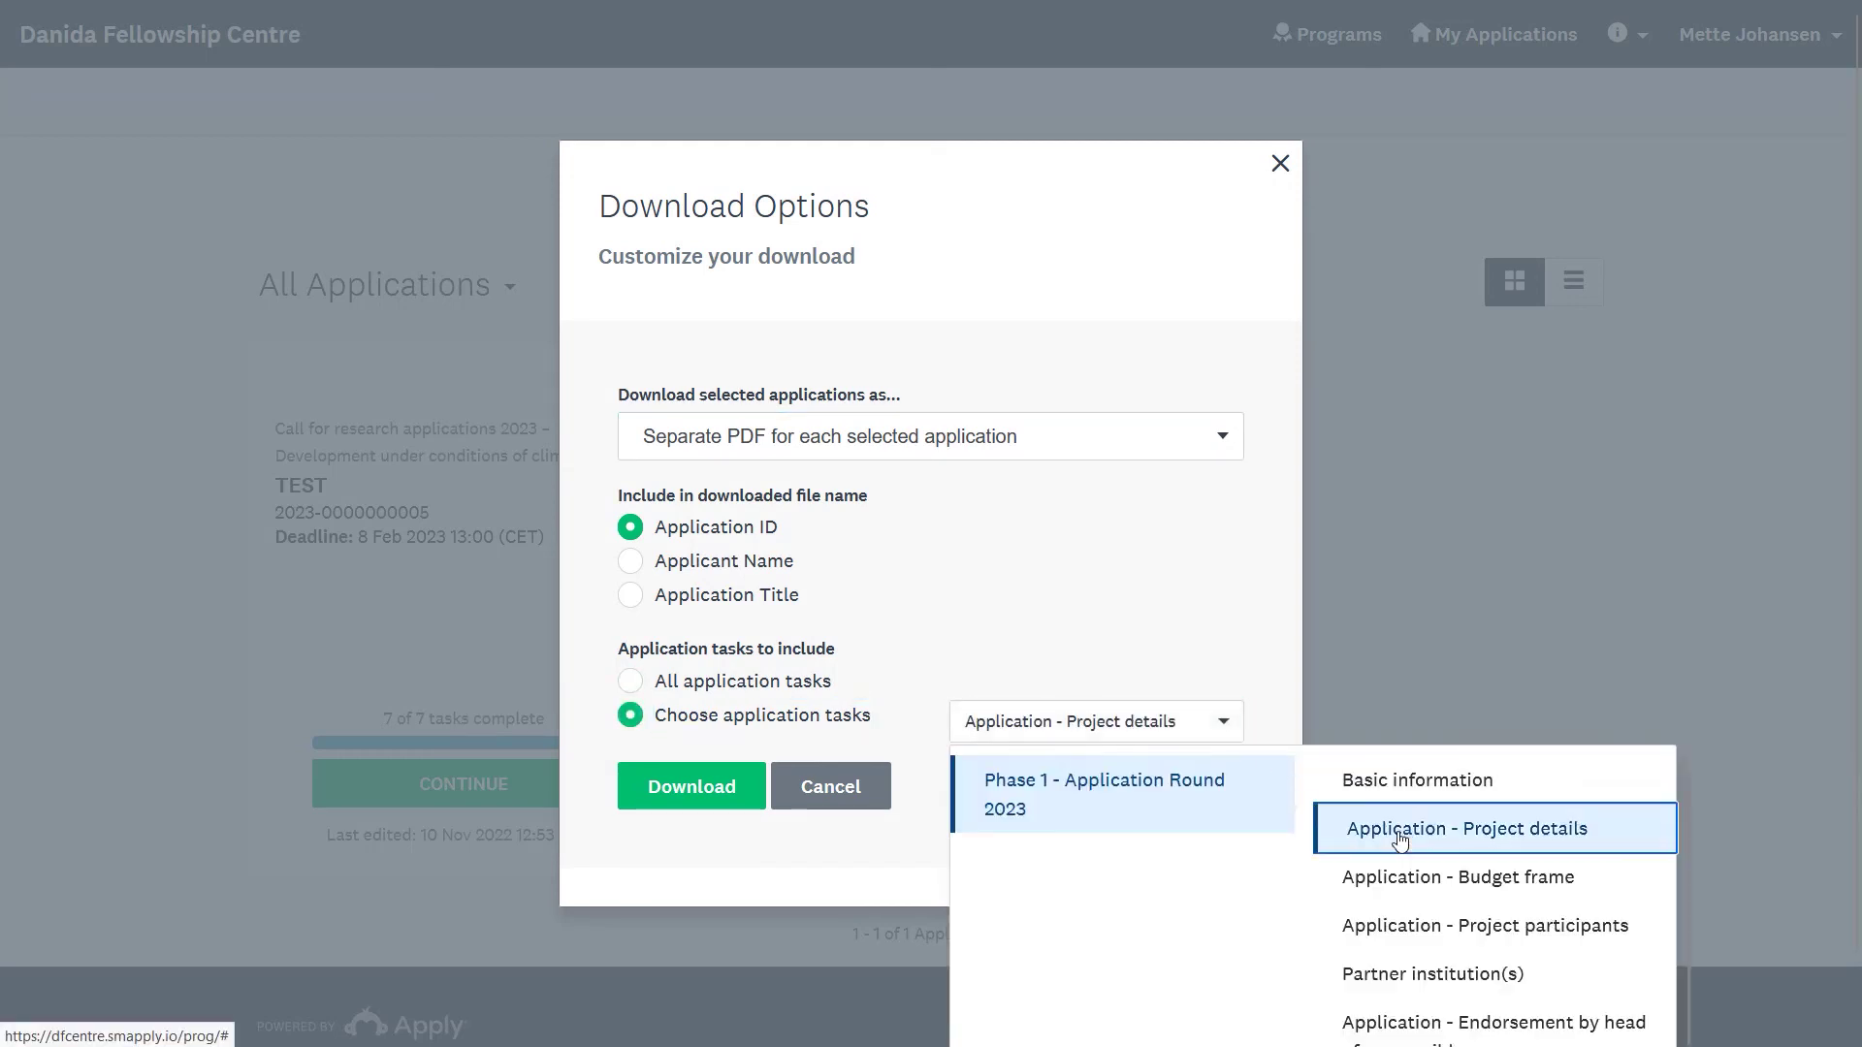
pyautogui.click(1406, 892)
pyautogui.click(1408, 934)
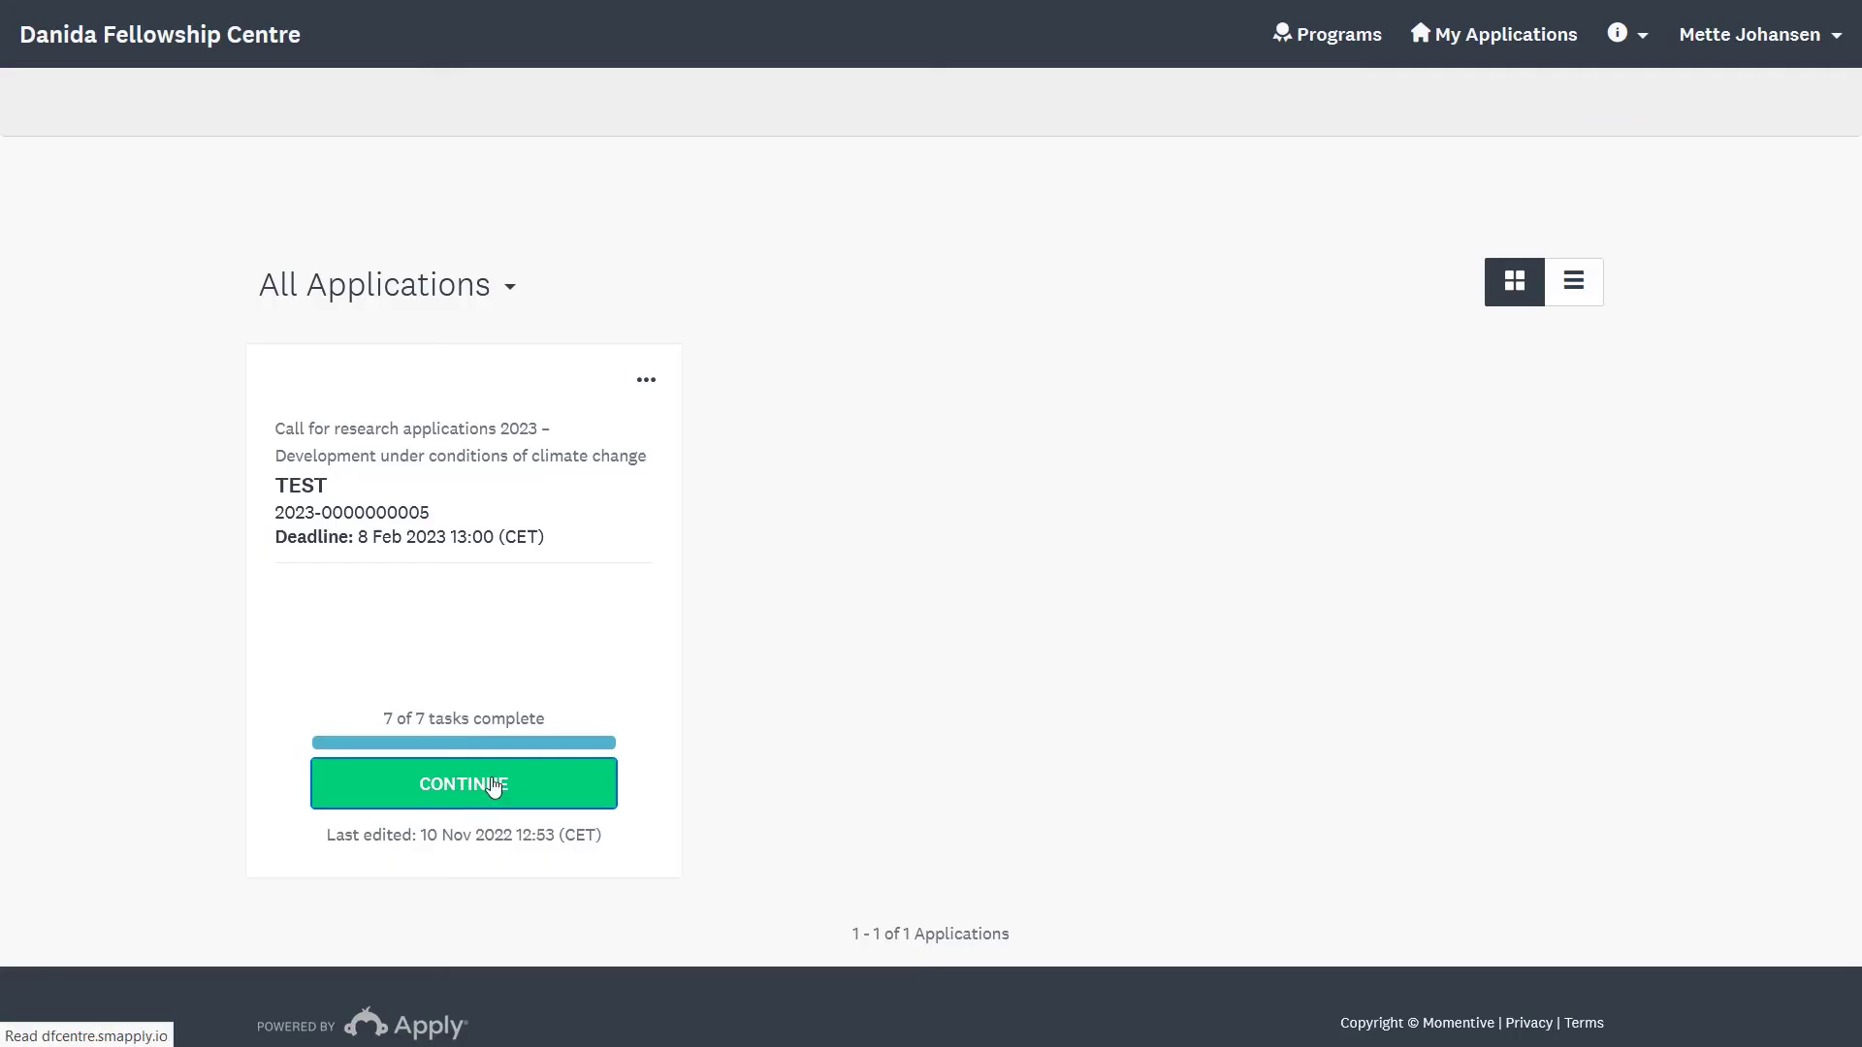
# Continue into the TEST application and bring up its Submit application confirmation
pyautogui.click(544, 776)
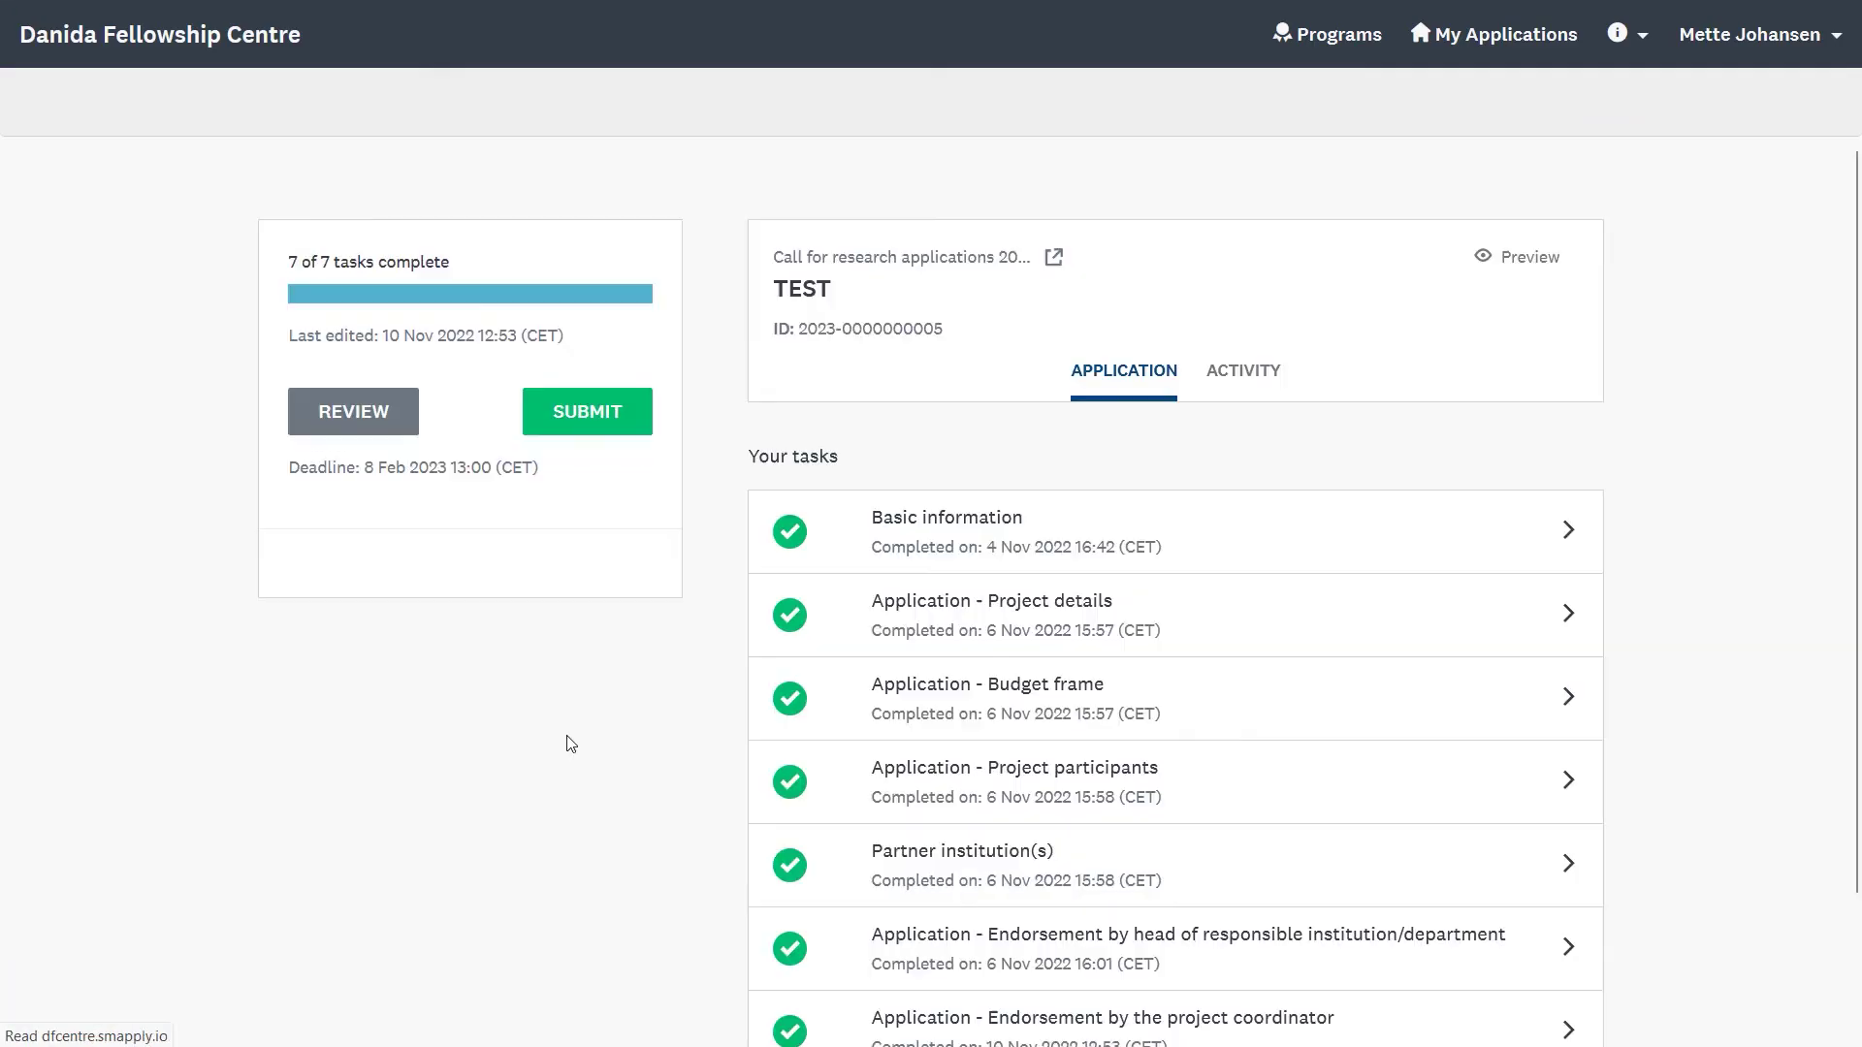
pyautogui.click(613, 423)
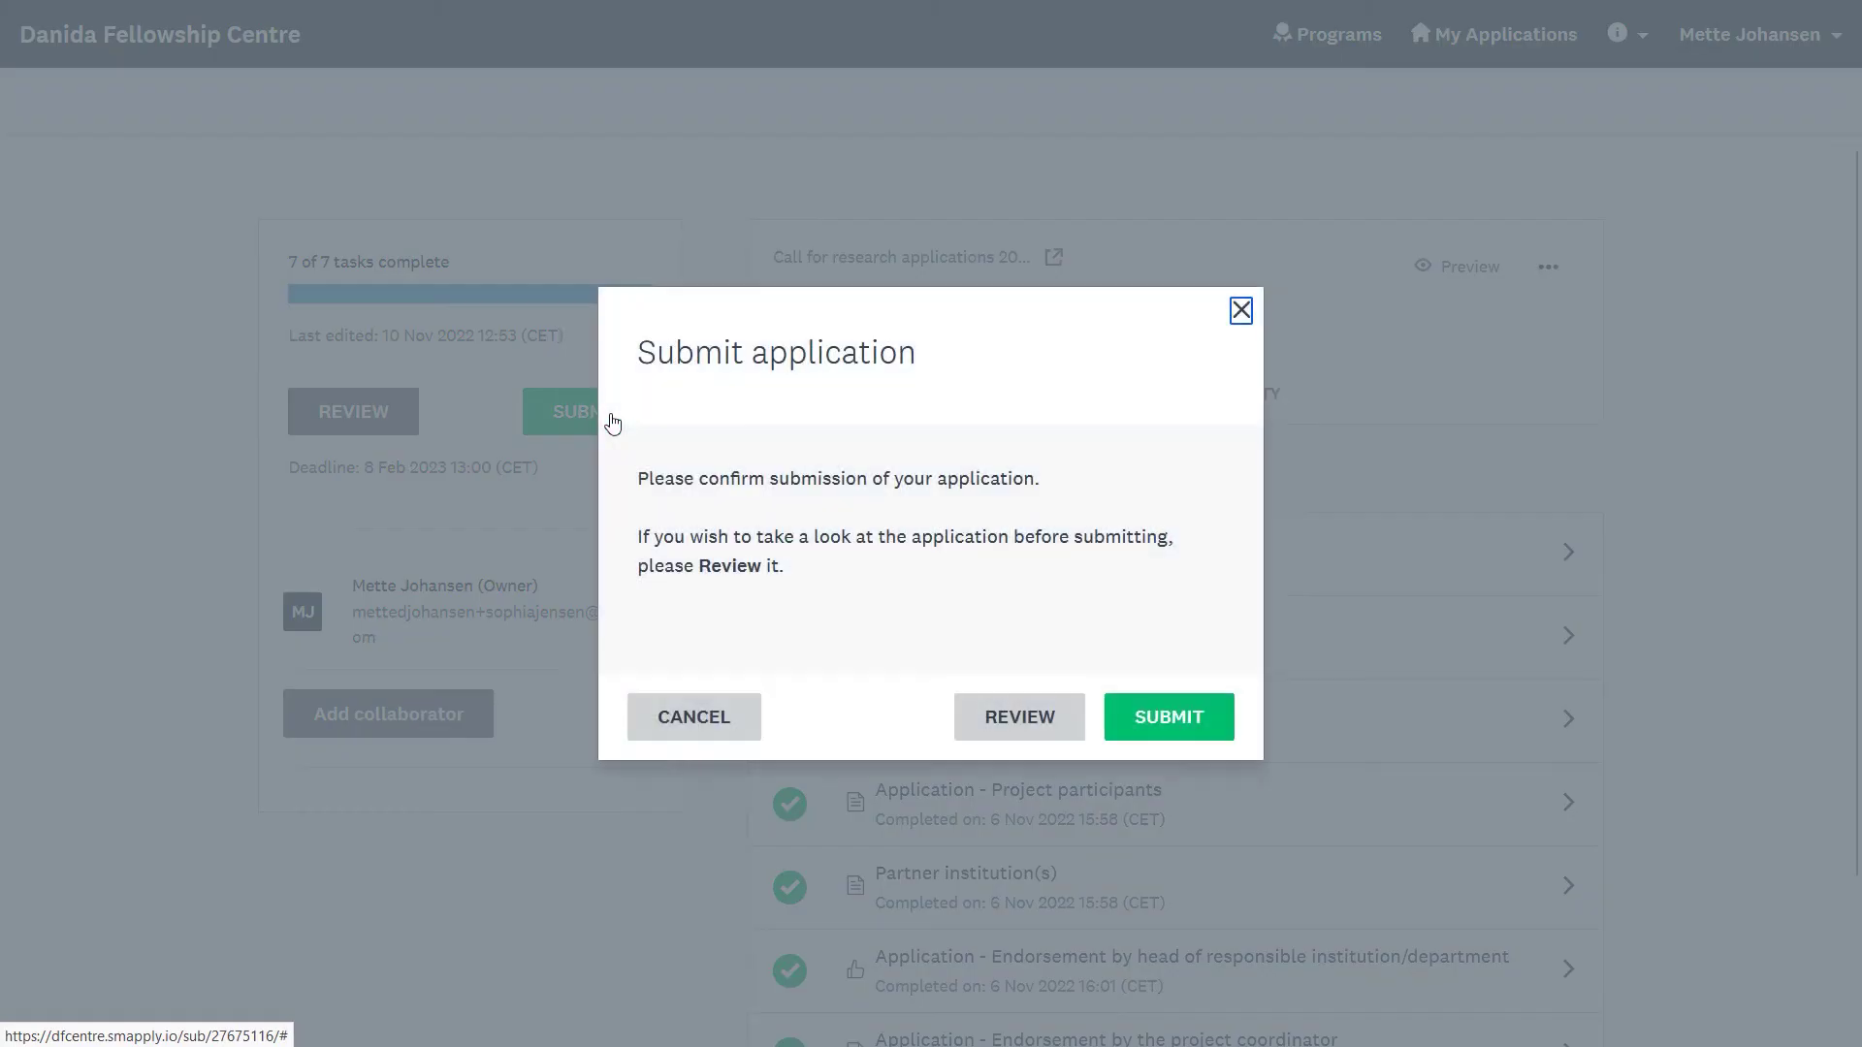